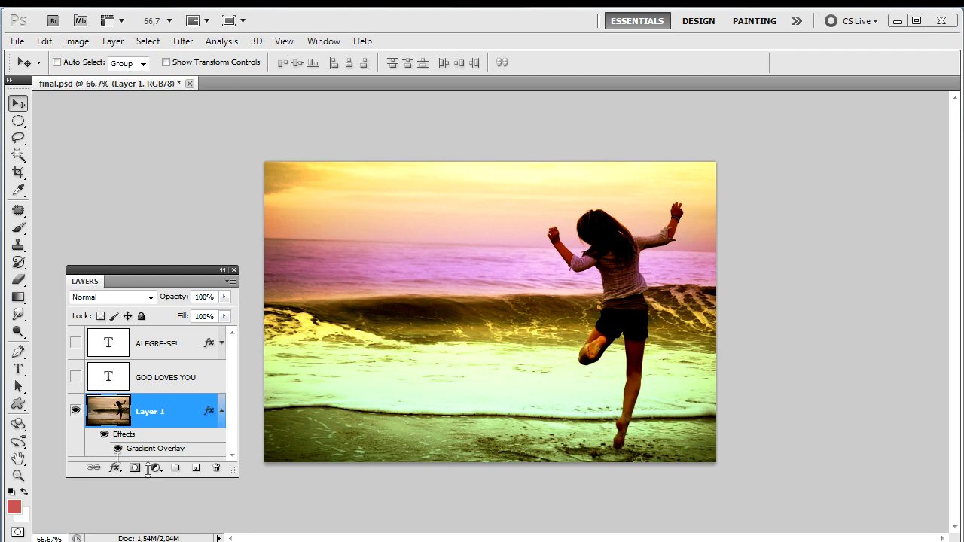
# Hide Layer 1's effects and show them again to compare the photo with and without the gradient overlay
pyautogui.click(106, 435)
pyautogui.click(106, 436)
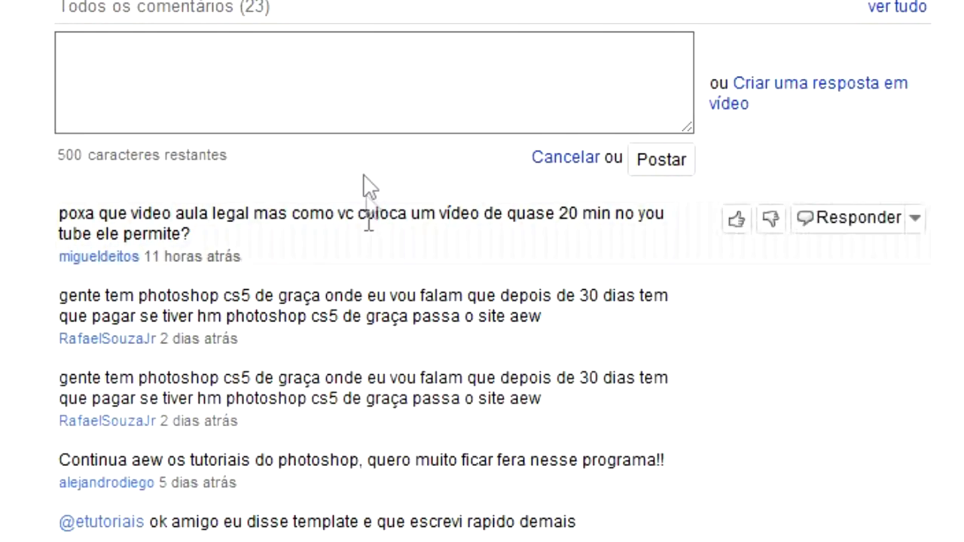
# On the YouTube video page, post the comment "bom vídeo"
pyautogui.click(338, 82)
pyautogui.write('bom vídeo')
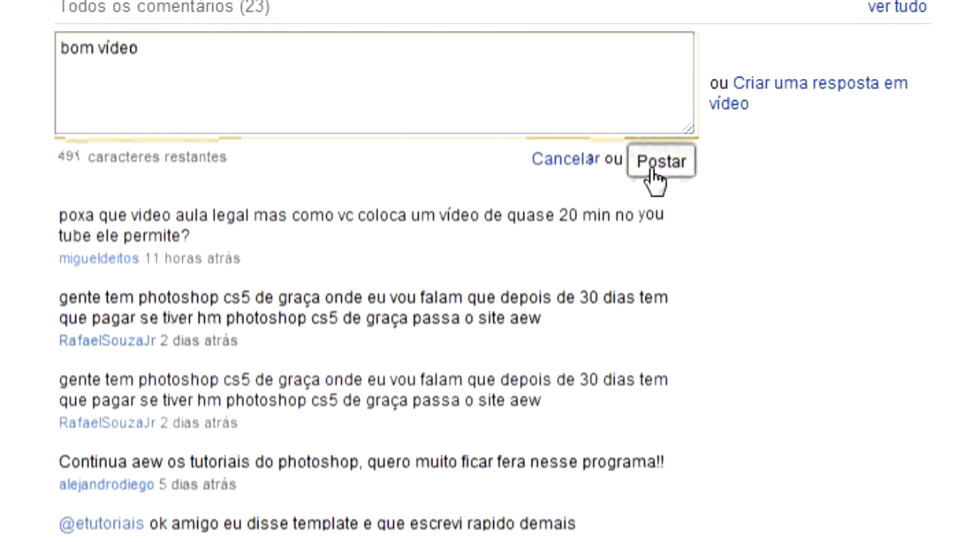
pyautogui.click(655, 170)
# Subscribe to the etutoriais channel from the video page
pyautogui.scroll(10, 482, 271)
pyautogui.click(110, 308)
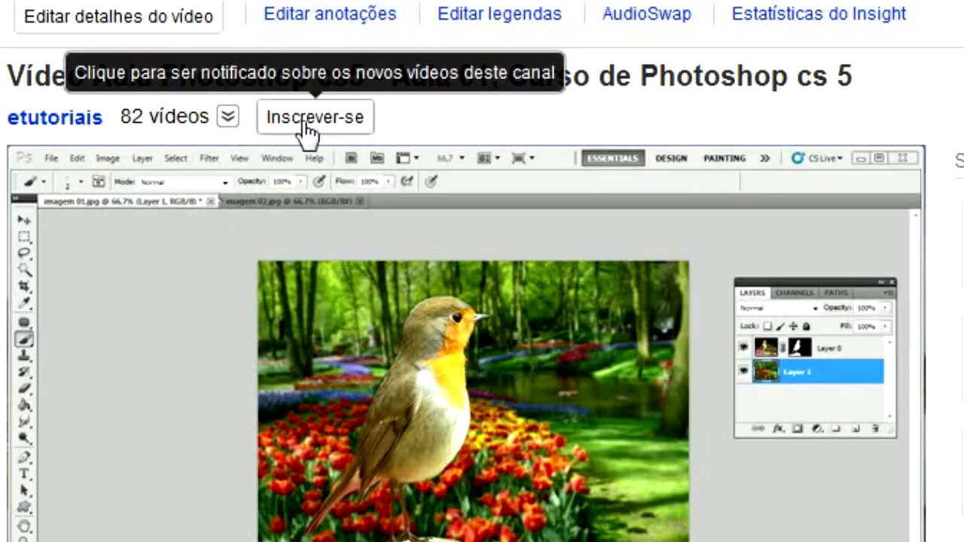
pyautogui.click(302, 122)
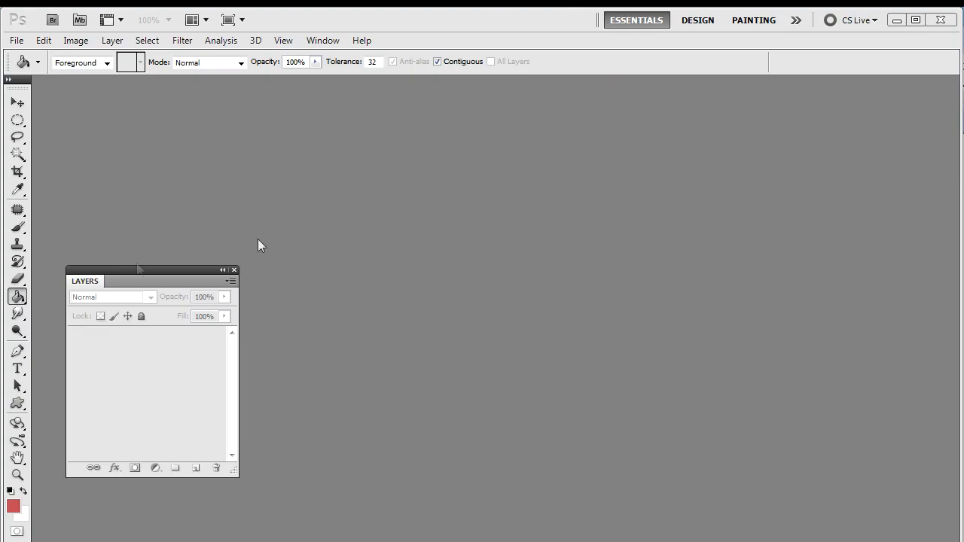
# In Photoshop, activate the Paint Bucket tool
pyautogui.click(17, 301)
pyautogui.click(18, 302)
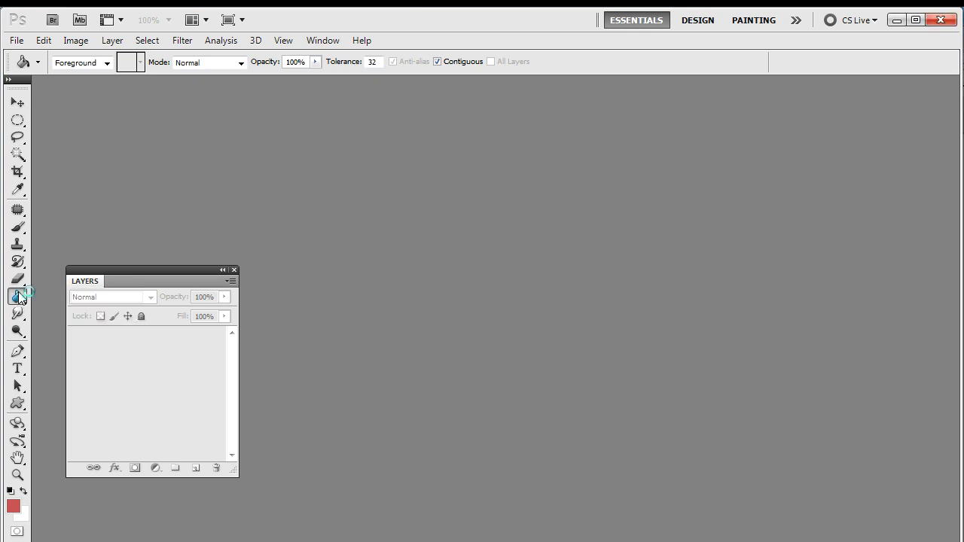
pyautogui.rightClick(22, 295)
pyautogui.click(64, 310)
# Create a new document 500 pixels wide and 500 pixels high with a white background
pyautogui.click(16, 40)
pyautogui.click(21, 58)
pyautogui.press('BackSpace')
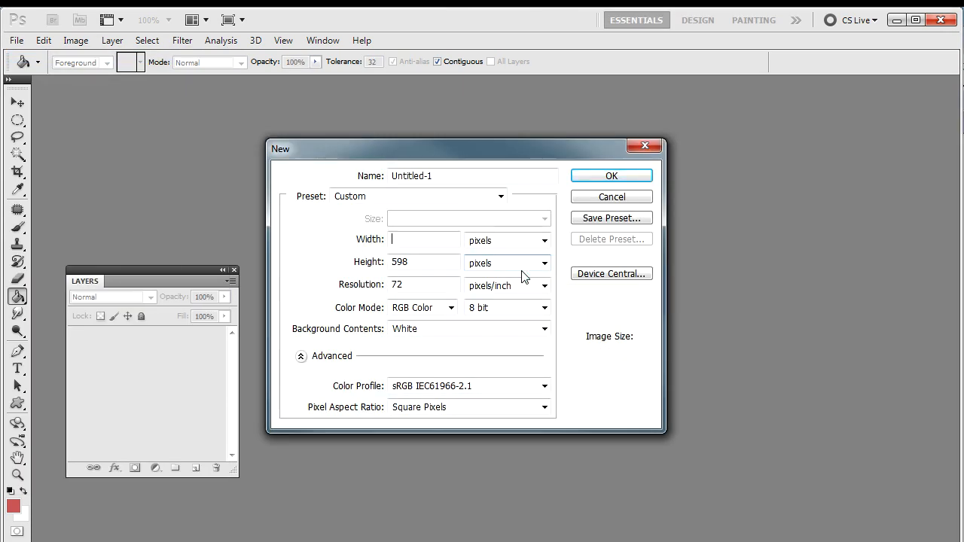
pyautogui.write('500')
pyautogui.press('Tab')
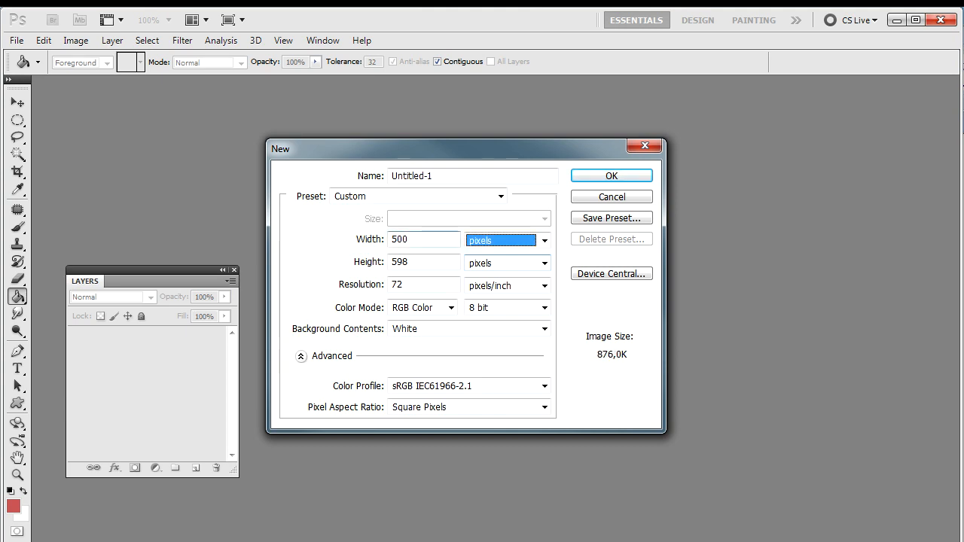
pyautogui.press('Tab')
pyautogui.write('500')
pyautogui.press('Return')
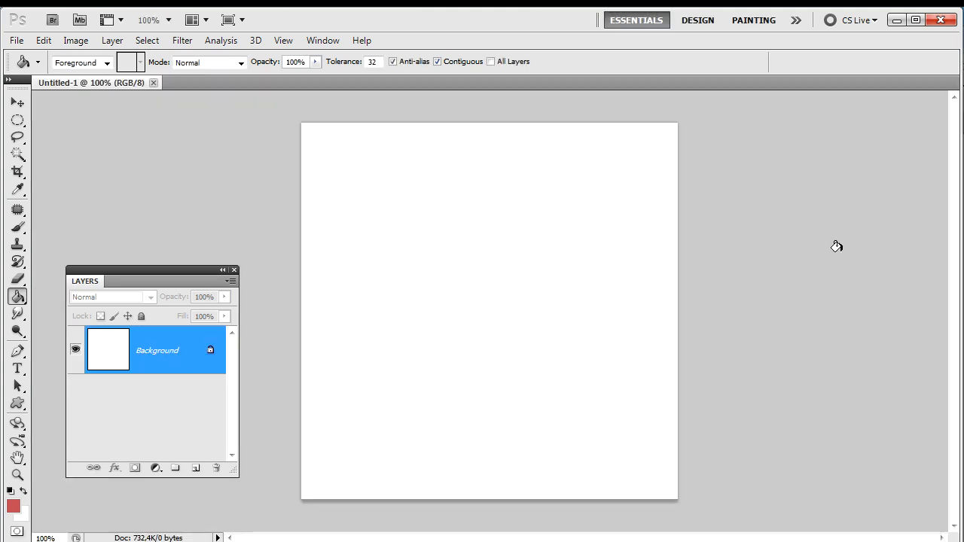
# Look over the Paint Bucket's foreground color, opacity and blending mode options
pyautogui.click(13, 510)
pyautogui.press('Return')
pyautogui.click(315, 63)
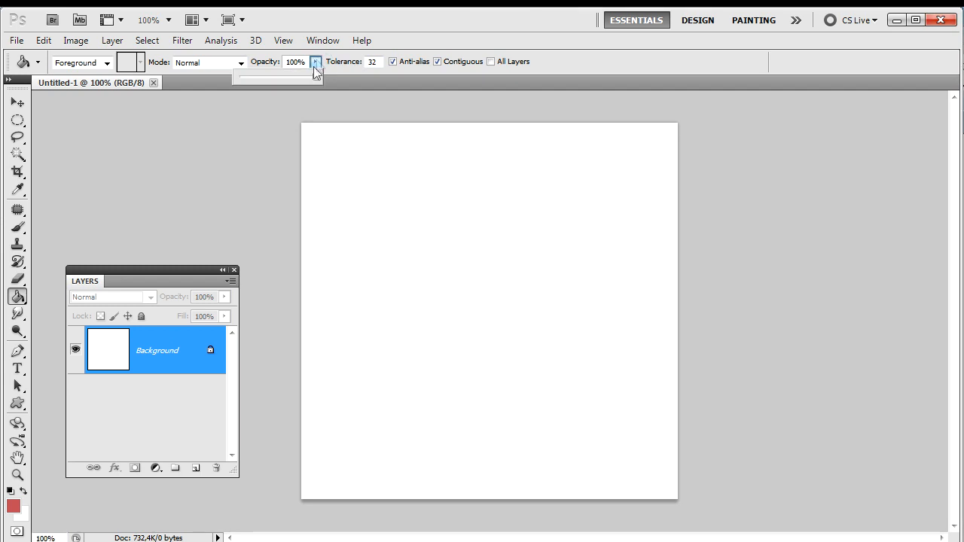
pyautogui.click(237, 63)
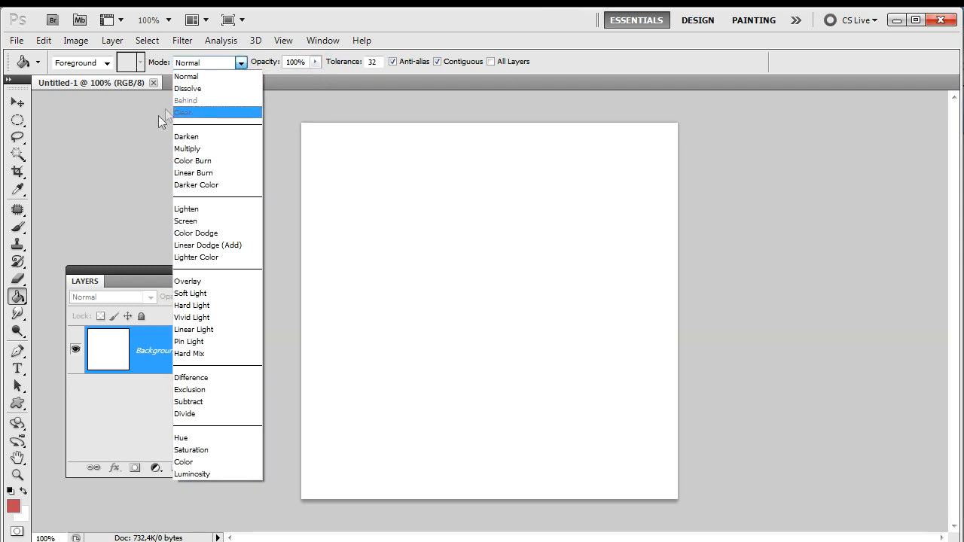
pyautogui.click(243, 78)
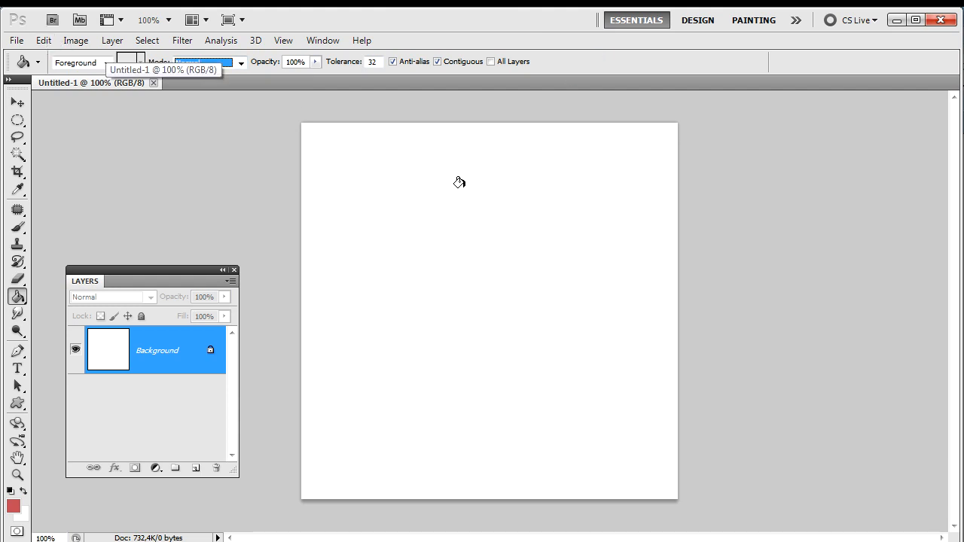
# Set the foreground color to bright green #4ff416 and fill the whole canvas with it using the Paint Bucket
pyautogui.click(14, 507)
pyautogui.moveTo(287, 216); pyautogui.dragTo(302, 306)
pyautogui.click(265, 177)
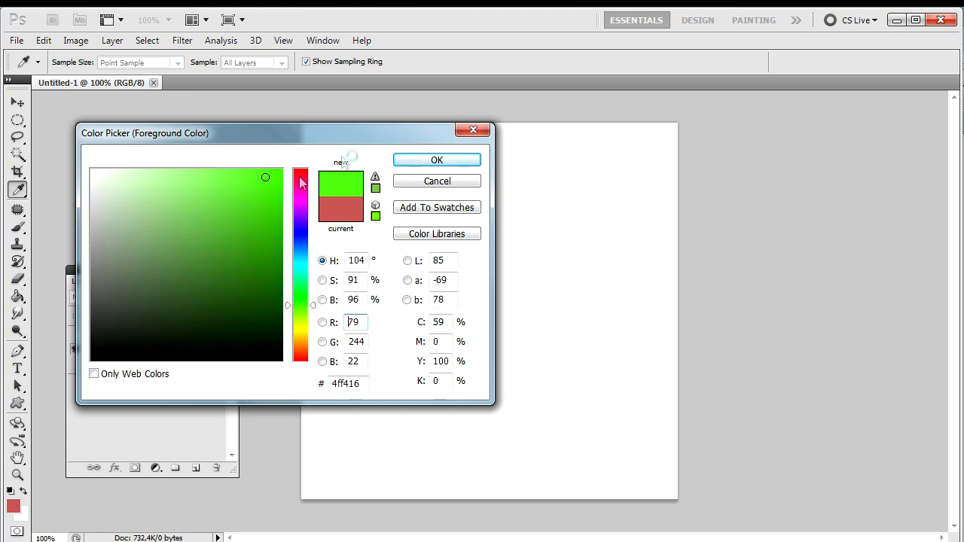
pyautogui.click(413, 163)
pyautogui.press('g')
pyautogui.click(441, 243)
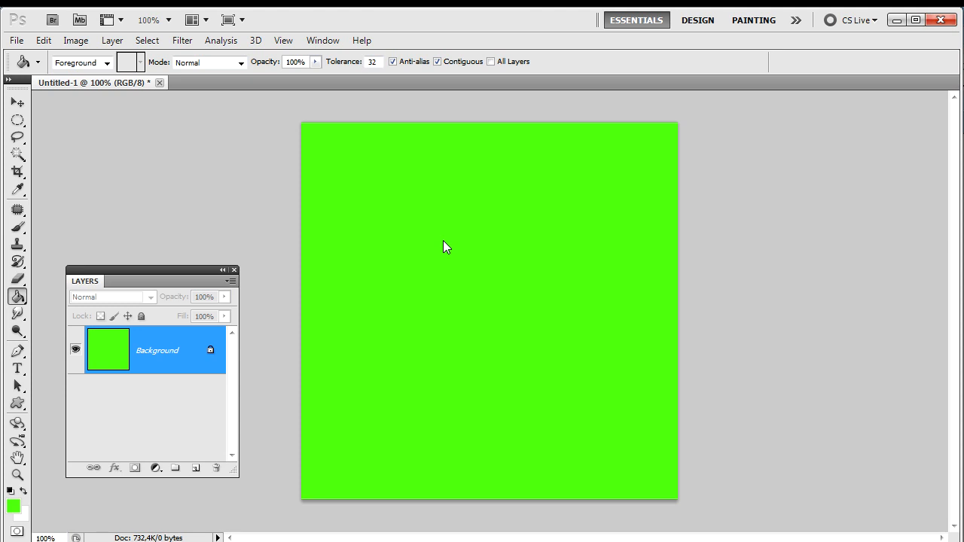
# Fill a rectangular selection over the right half of the canvas with white, deselecting it and restoring green as the foreground color
pyautogui.press('m')
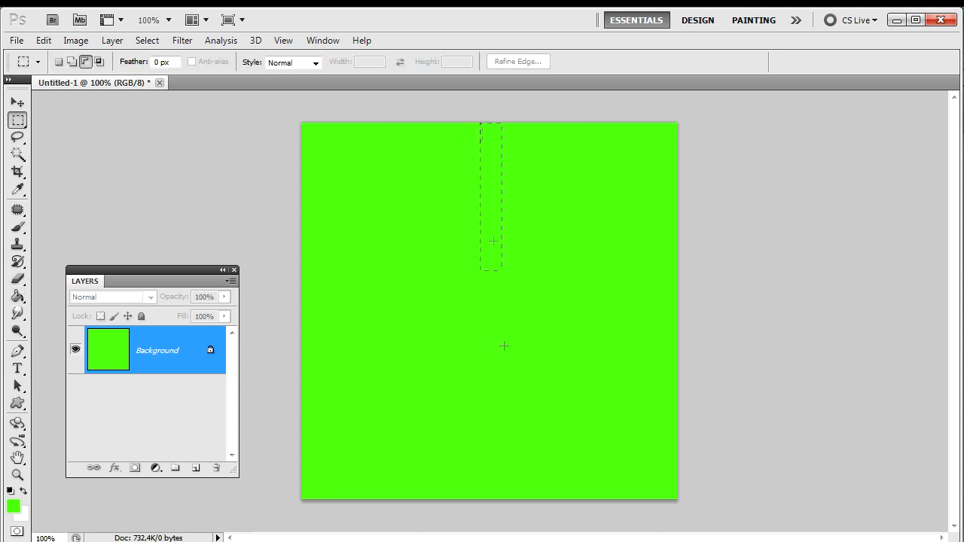
pyautogui.moveTo(504, 346); pyautogui.dragTo(700, 520)
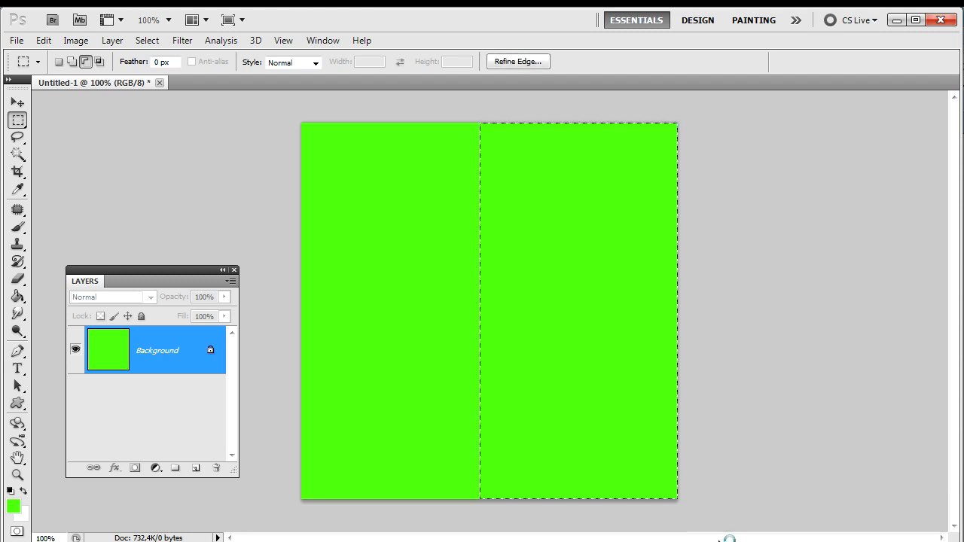
pyautogui.press('g')
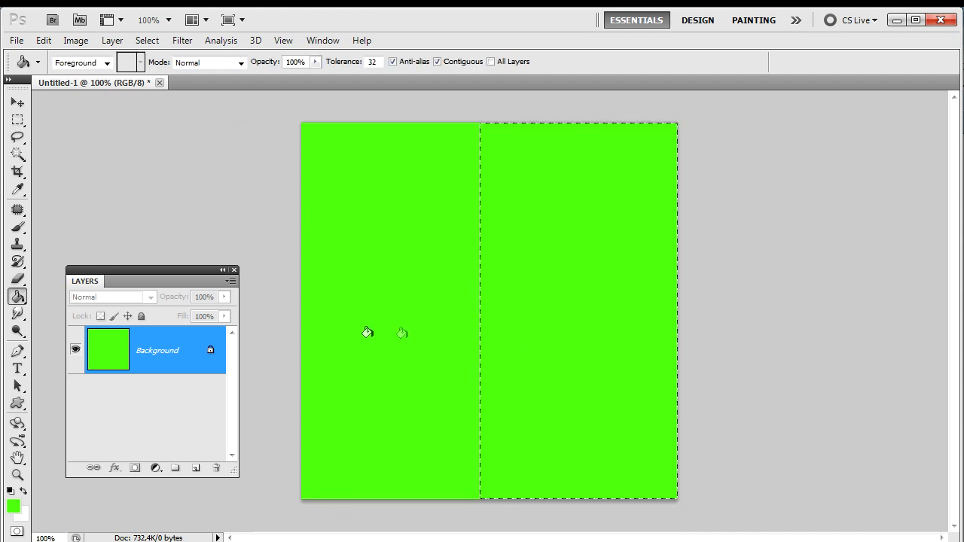
pyautogui.press('x')
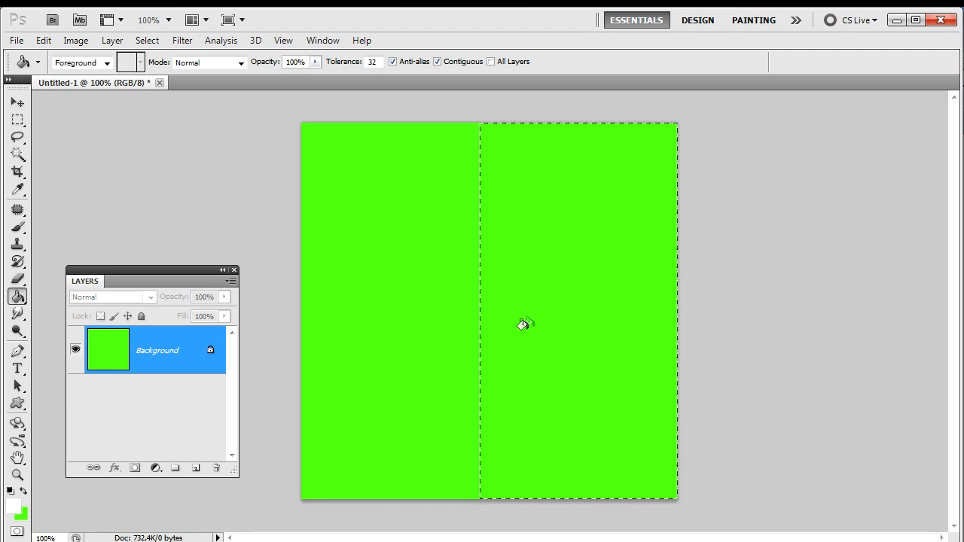
pyautogui.click(603, 325)
pyautogui.hotkey('ctrl', 'z')
pyautogui.click(540, 287)
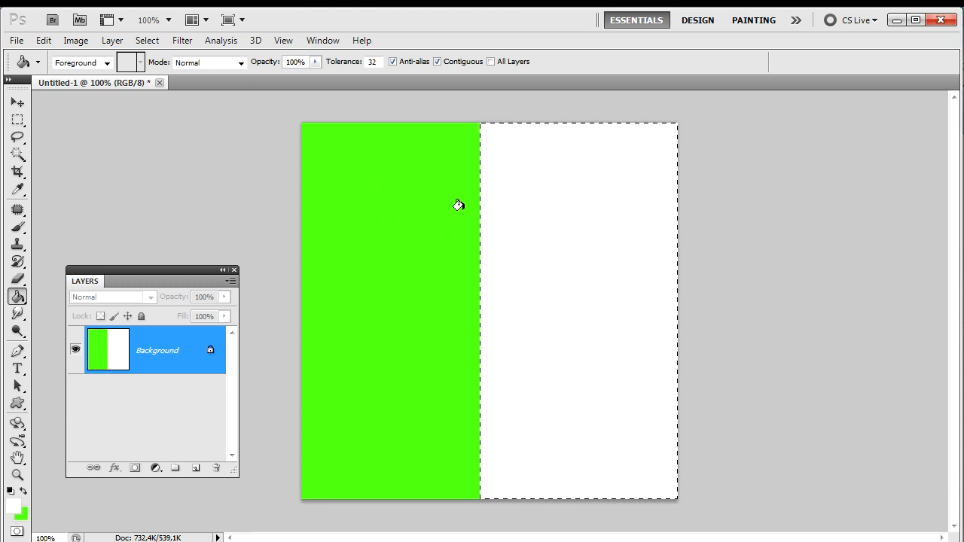
pyautogui.hotkey('ctrl', 'd')
pyautogui.press('x')
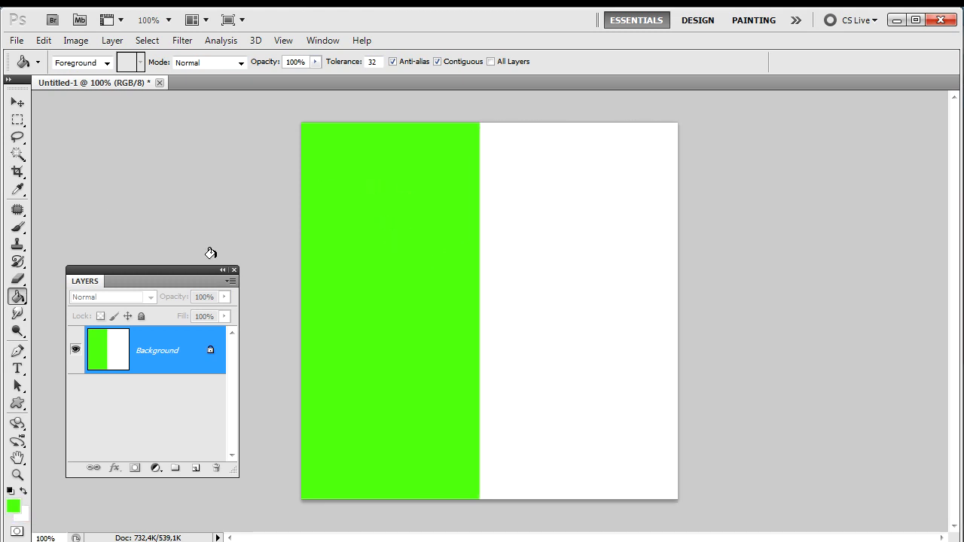
# Paste the copied sky-and-sea photo and try green Paint Bucket fills on the sky, clouds and water, undoing each one
pyautogui.hotkey('ctrl', 'v')
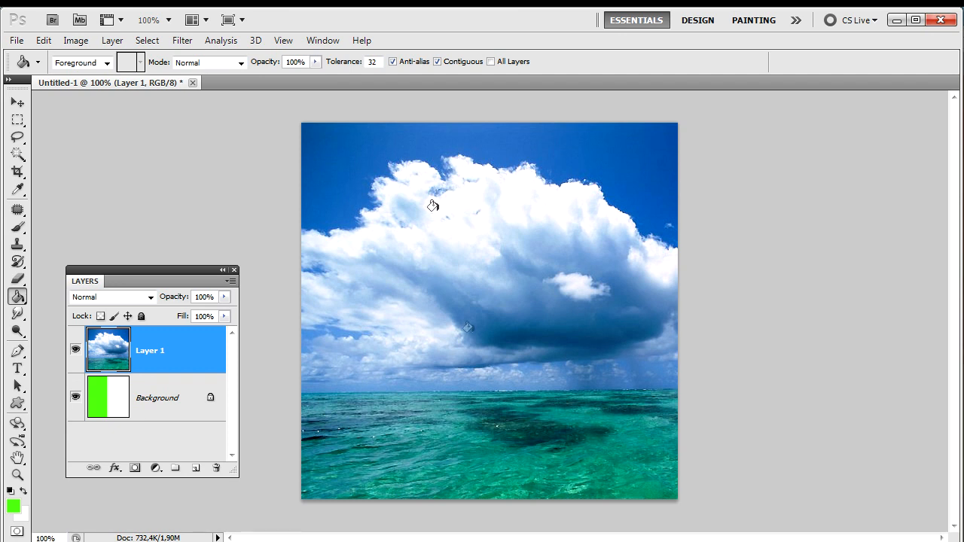
pyautogui.click(359, 148)
pyautogui.hotkey('ctrl', 'z')
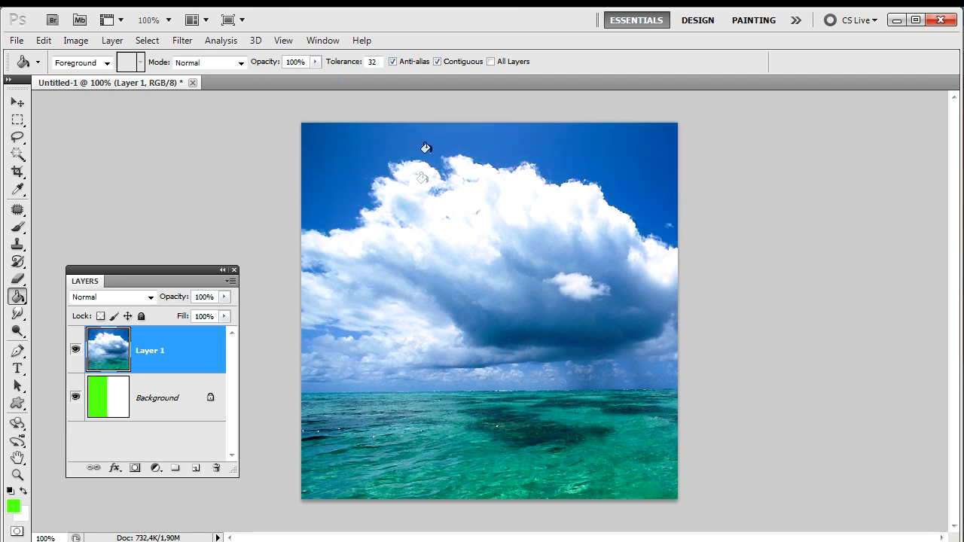
pyautogui.click(503, 205)
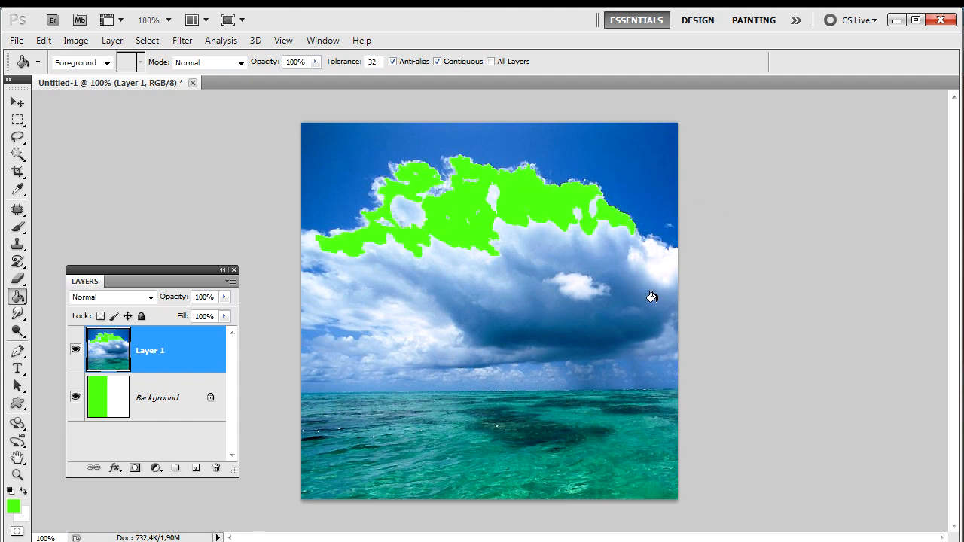
pyautogui.hotkey('ctrl', 'z')
pyautogui.click(587, 467)
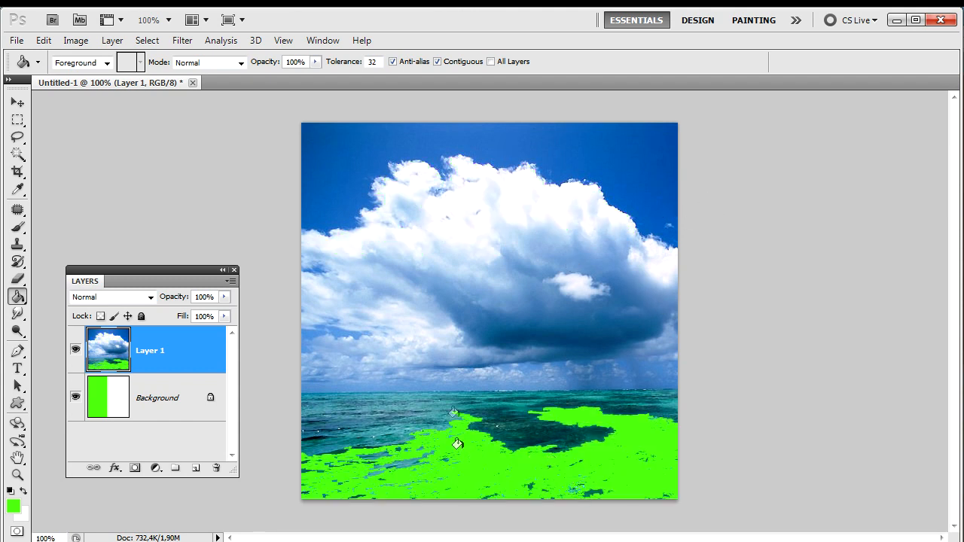
pyautogui.hotkey('ctrl', 'z')
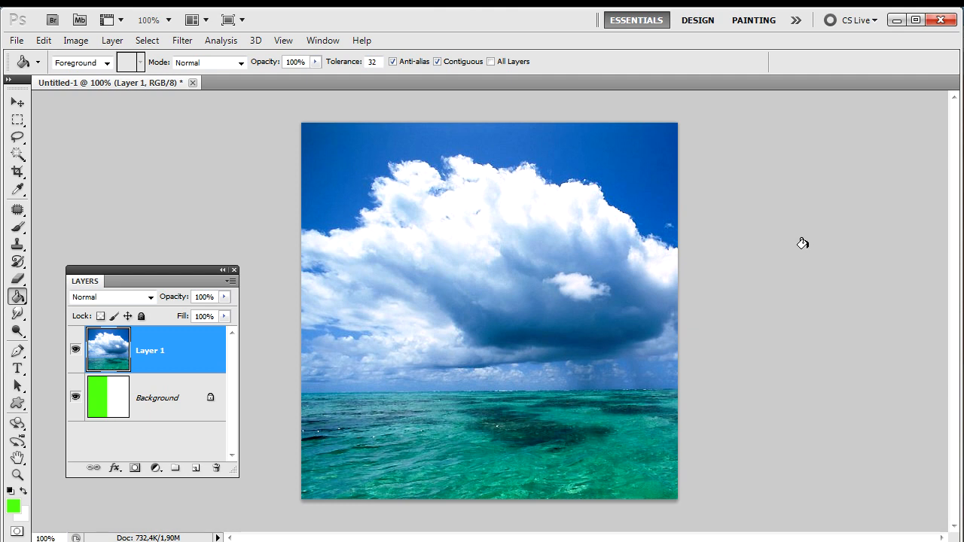
# Close the current document without saving and create a blank white 500 by 500 pixel document
pyautogui.click(194, 83)
pyautogui.click(503, 230)
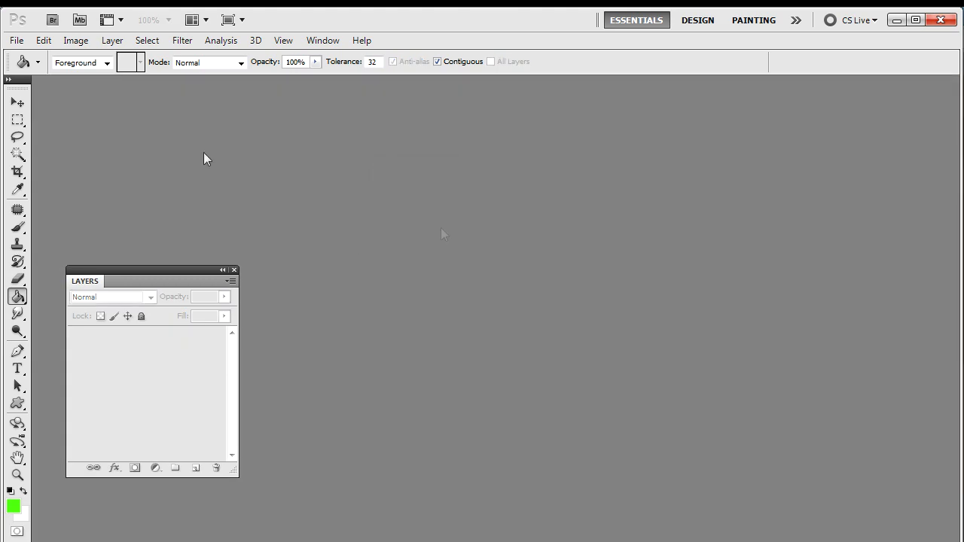
pyautogui.click(11, 40)
pyautogui.click(30, 57)
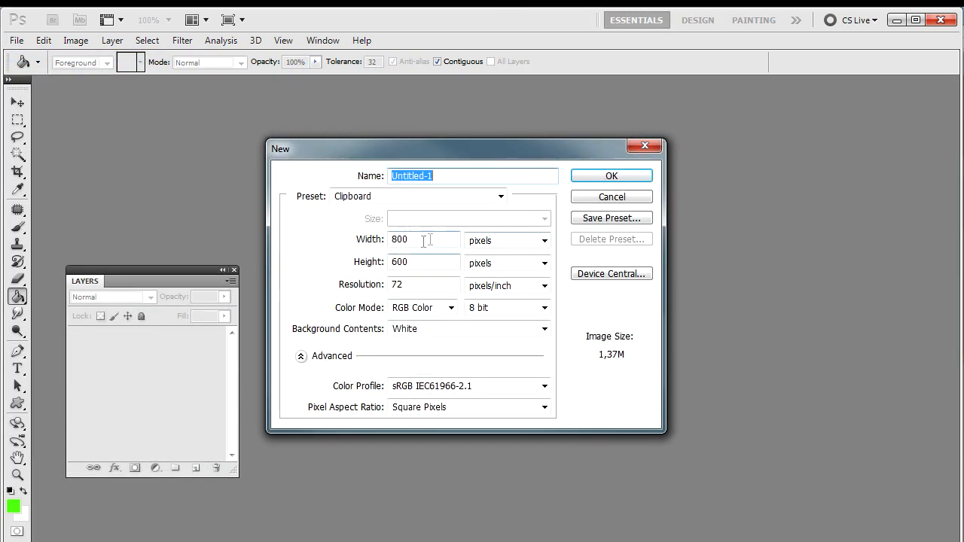
pyautogui.click(352, 239)
pyautogui.write('500')
pyautogui.press('Tab')
pyautogui.press('Tab')
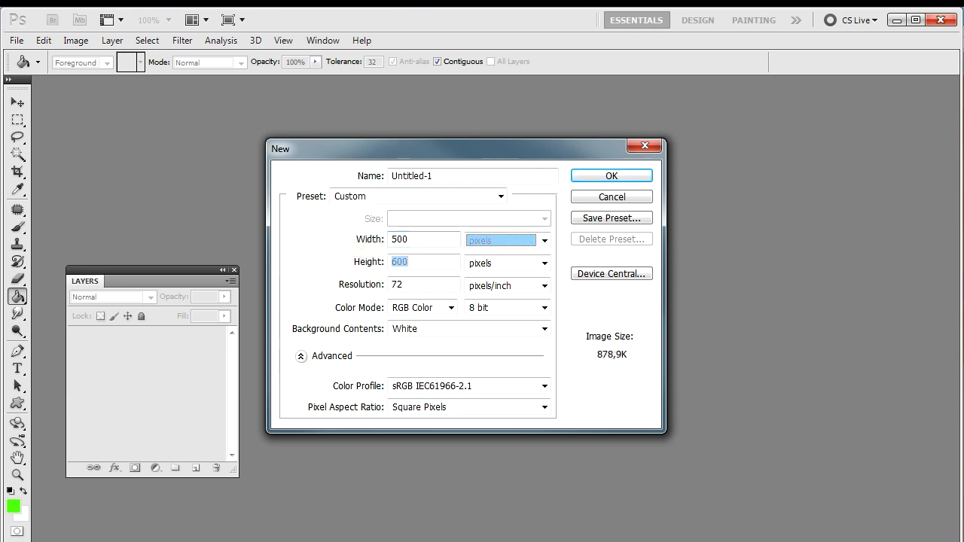
pyautogui.write('500')
pyautogui.press('Return')
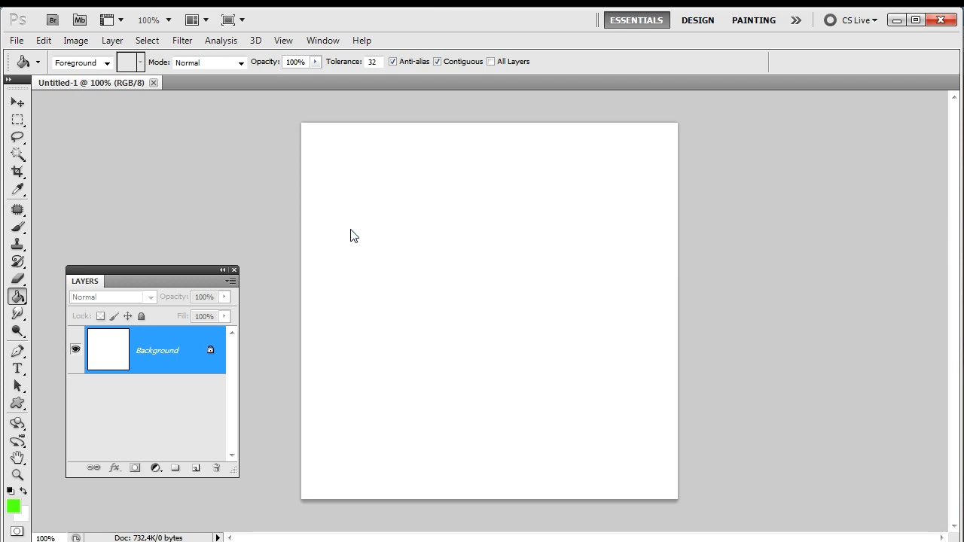
# Switch to the Gradient tool and set the background color to red
pyautogui.hotkey('shift', 'g')
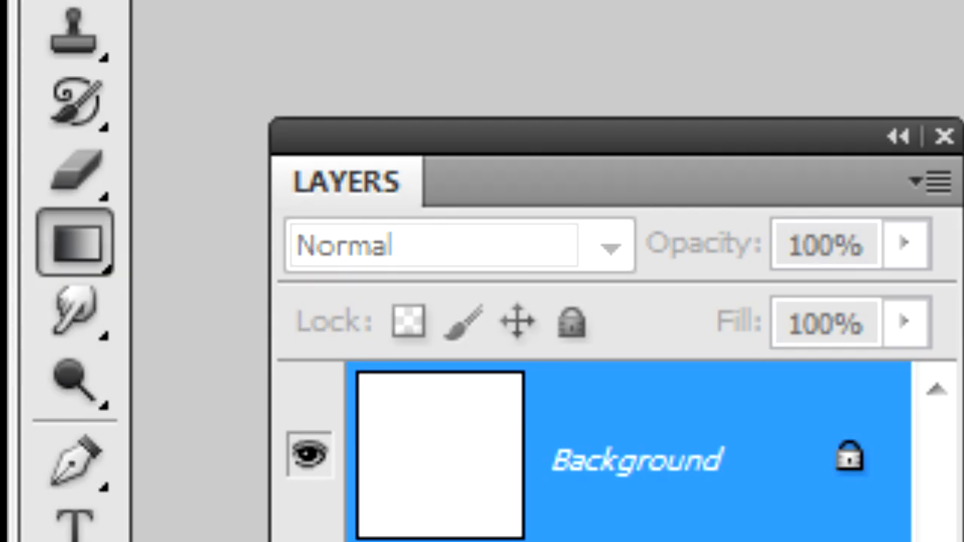
pyautogui.click(112, 61)
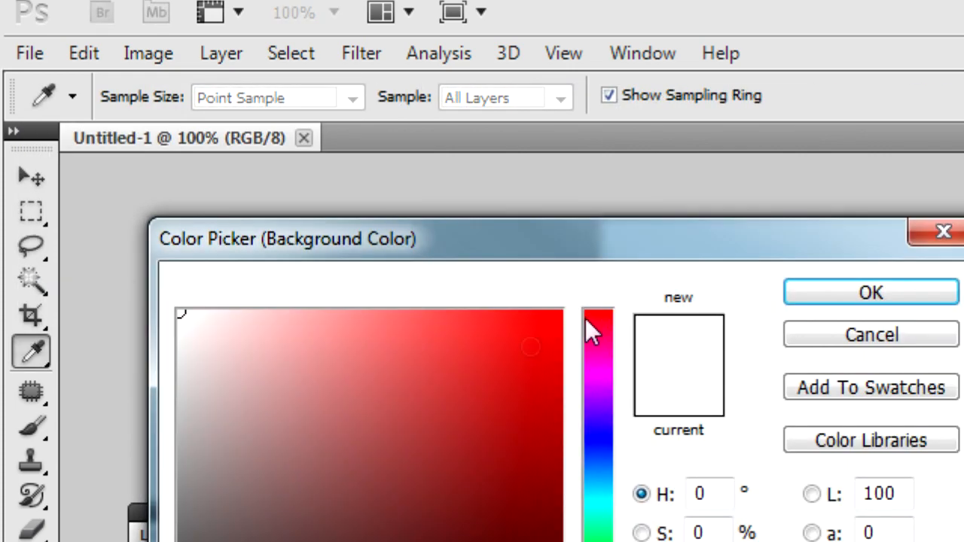
pyautogui.click(515, 355)
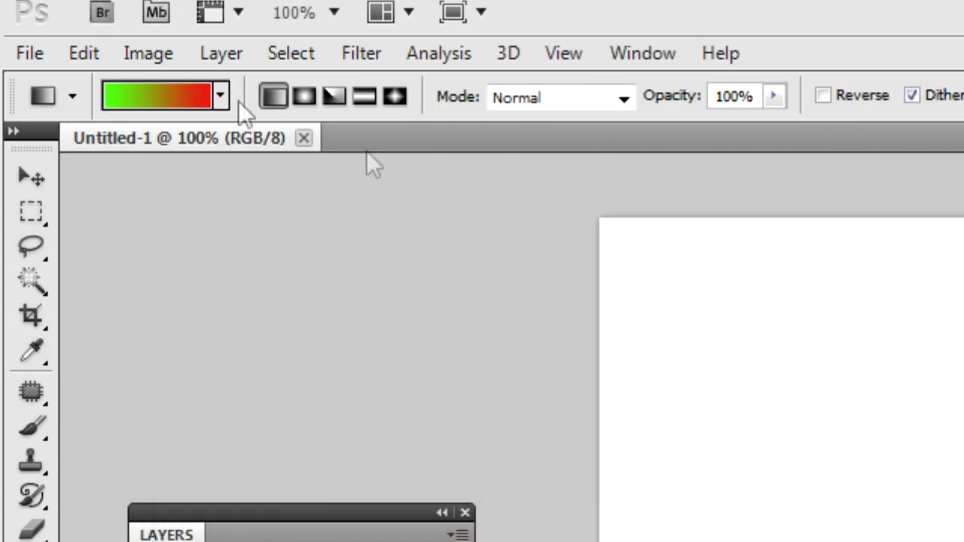
# Choose the gradient preset that fades from the green foreground color to transparent
pyautogui.click(223, 96)
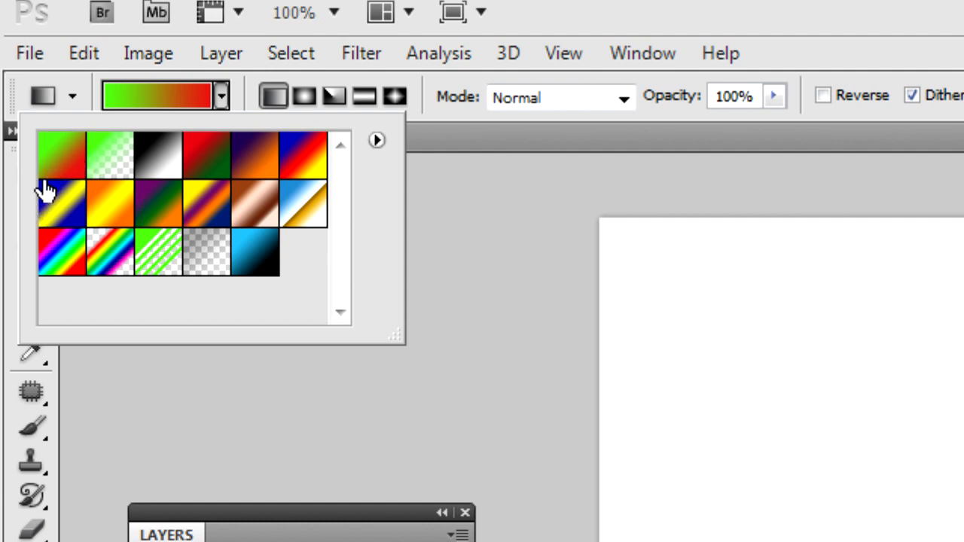
pyautogui.click(113, 167)
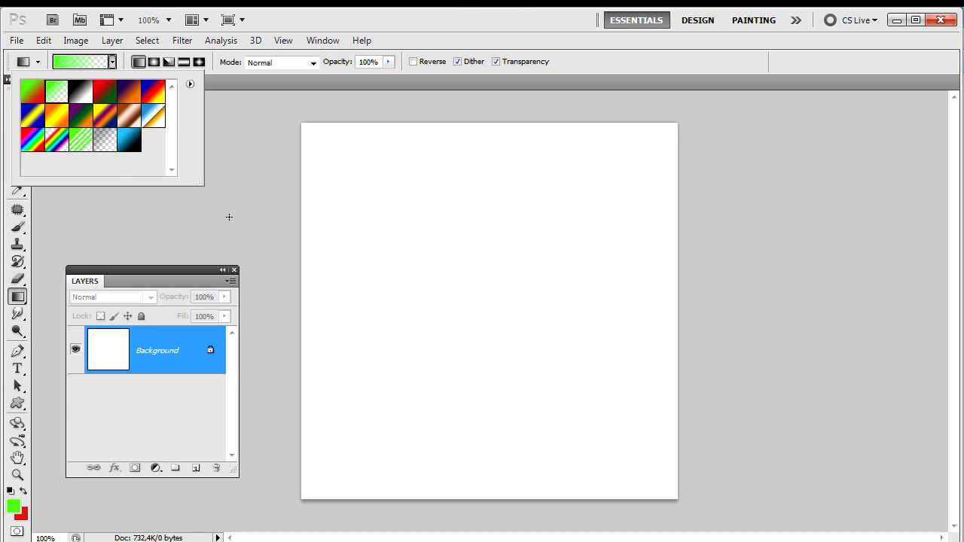
pyautogui.click(291, 148)
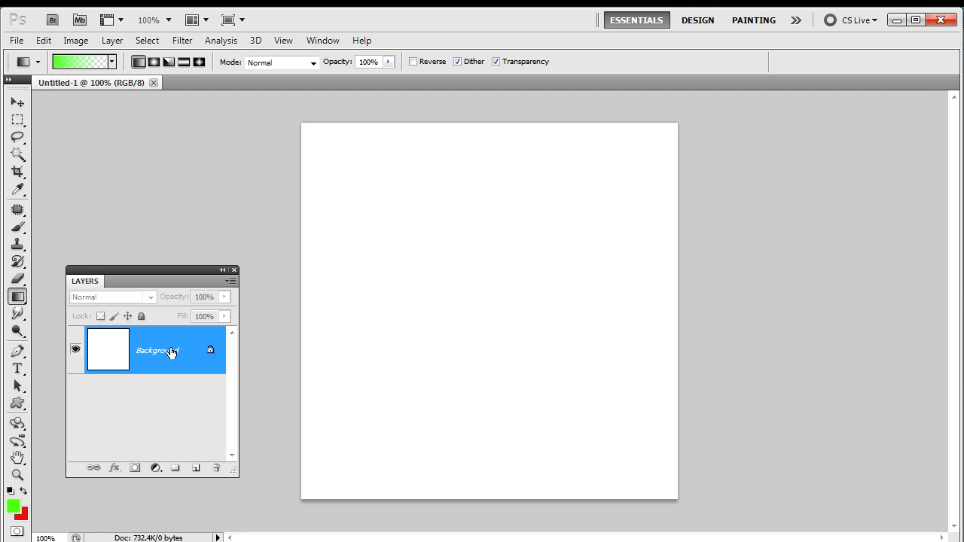
# Add a new empty layer above the Background layer
pyautogui.hotkey('ctrl', 'shift', 'n')
pyautogui.press('Return')
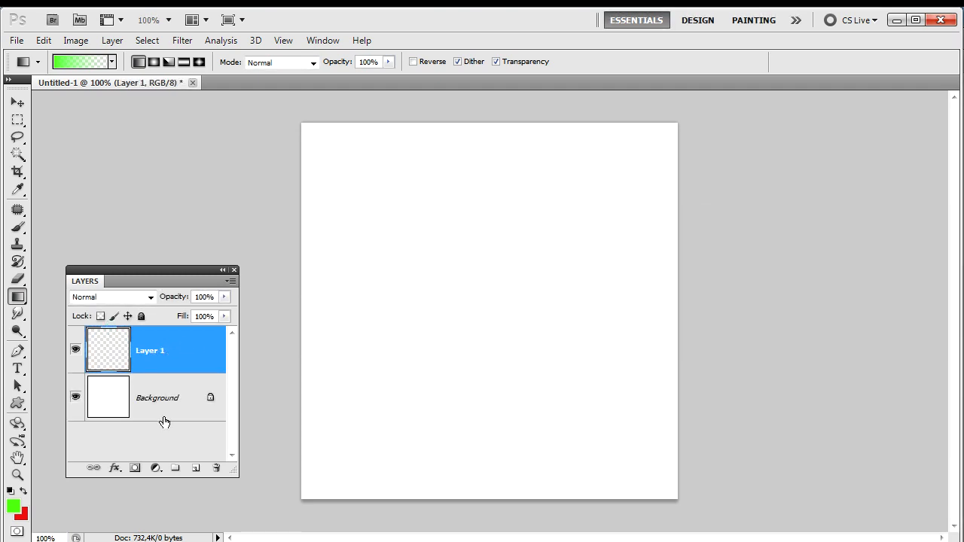
# Convert the locked Background into a regular layer and delete it, keeping only the empty Layer 1
pyautogui.doubleClick(196, 401)
pyautogui.click(756, 252)
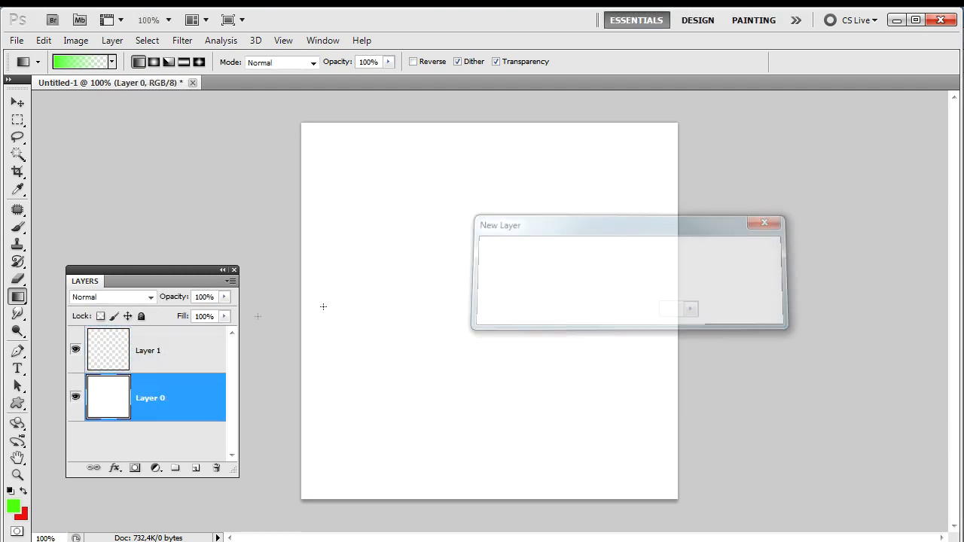
pyautogui.click(216, 467)
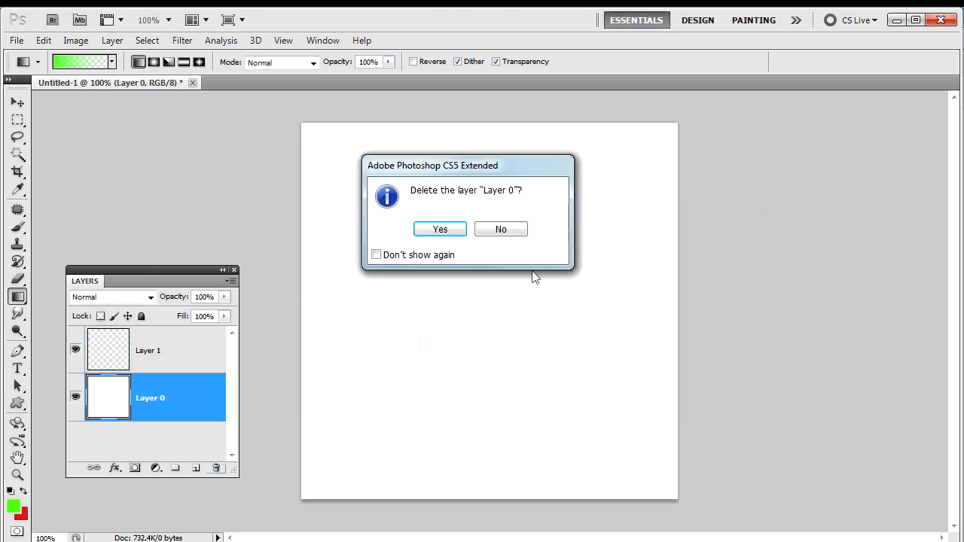
pyautogui.click(442, 229)
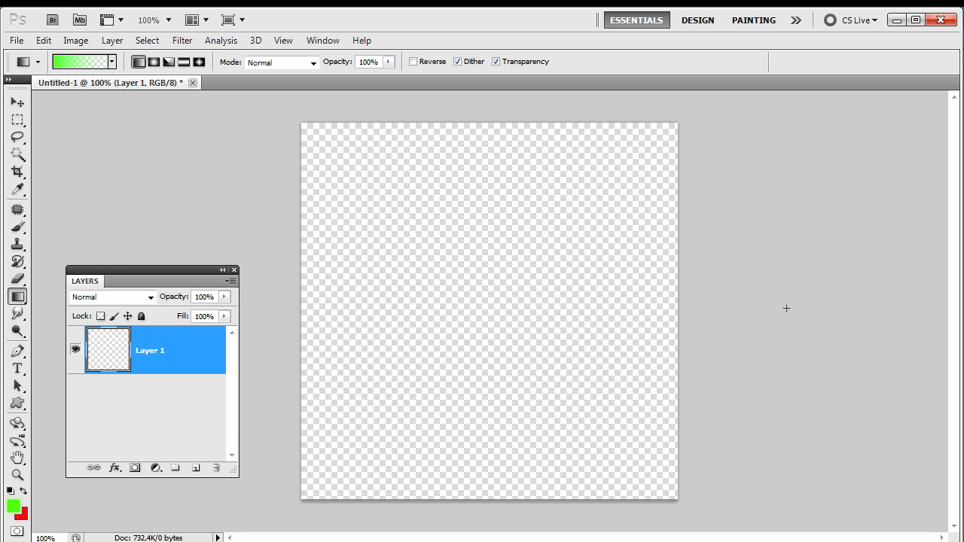
# Choose the green-to-red foreground-to-background gradient preset and fill Layer 1 with a linear gradient from the canvas top to its bottom
pyautogui.click(111, 62)
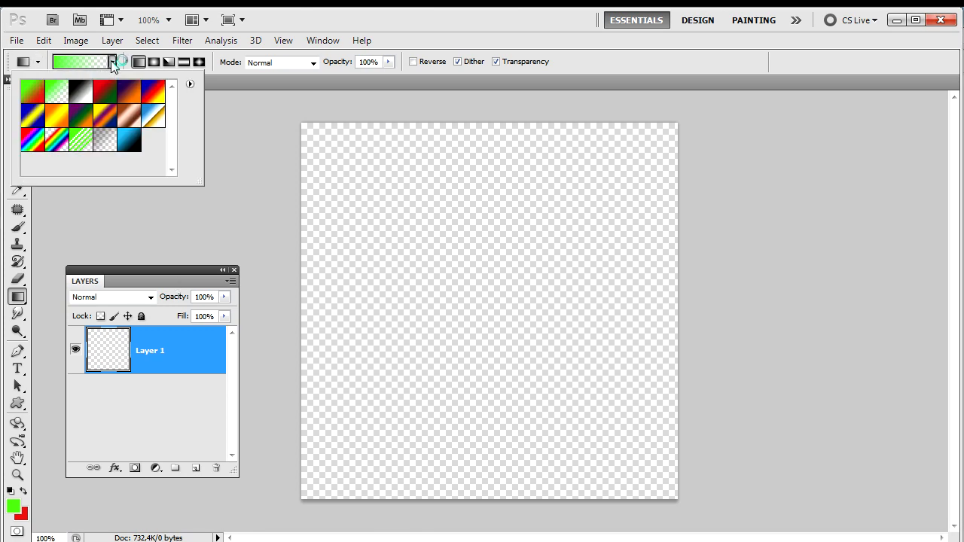
pyautogui.click(33, 92)
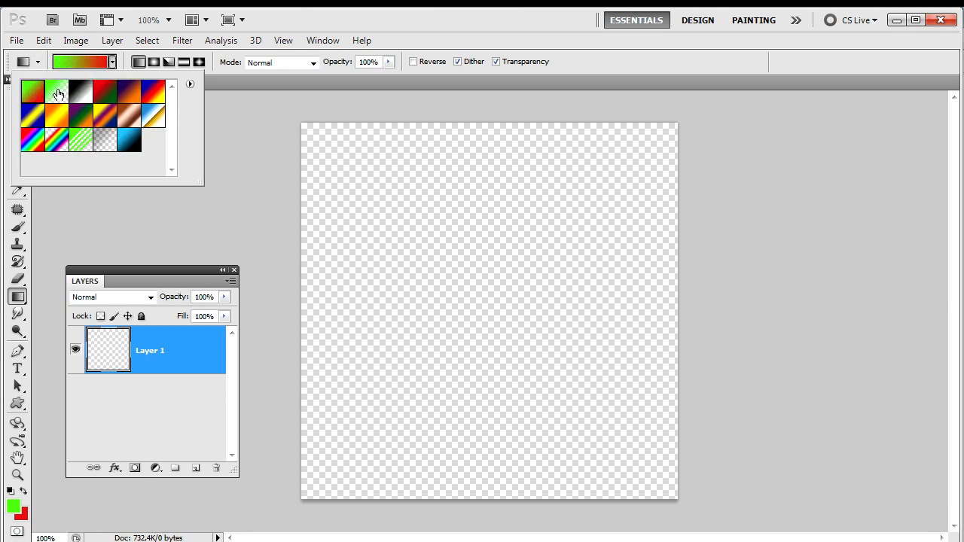
pyautogui.click(493, 98)
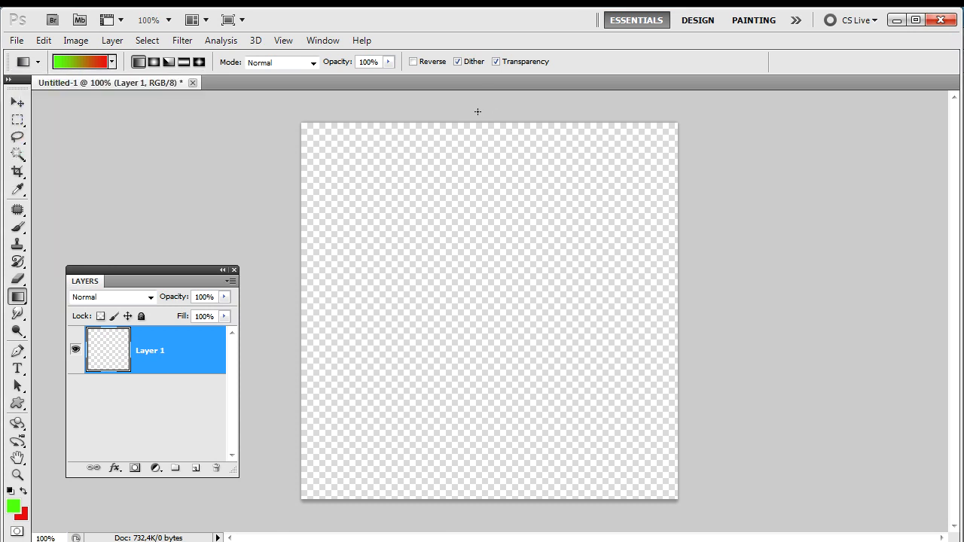
pyautogui.moveTo(478, 112); pyautogui.dragTo(473, 518)
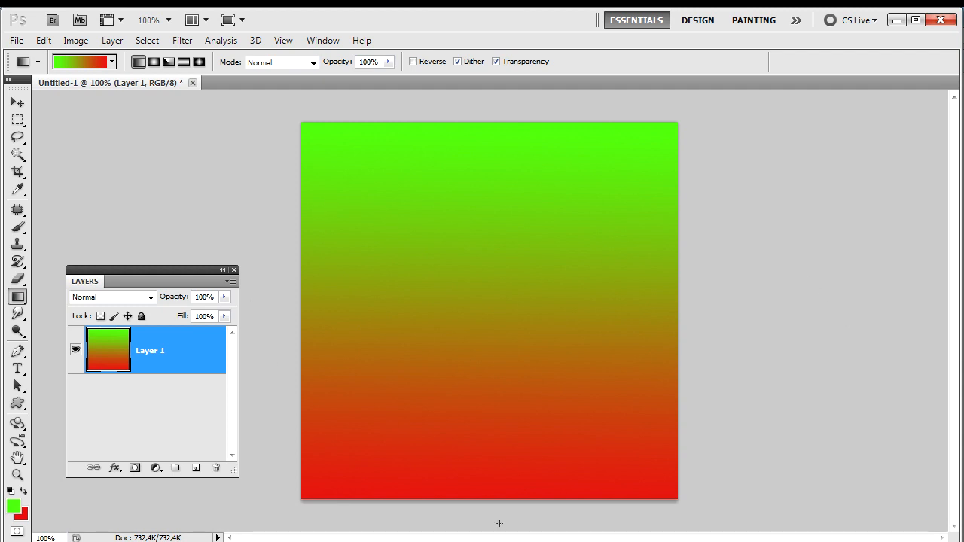
# Refill the layer with linear gradients running bottom to top, horizontally in both directions, and diagonally from three different corners
pyautogui.moveTo(499, 523); pyautogui.dragTo(496, 97)
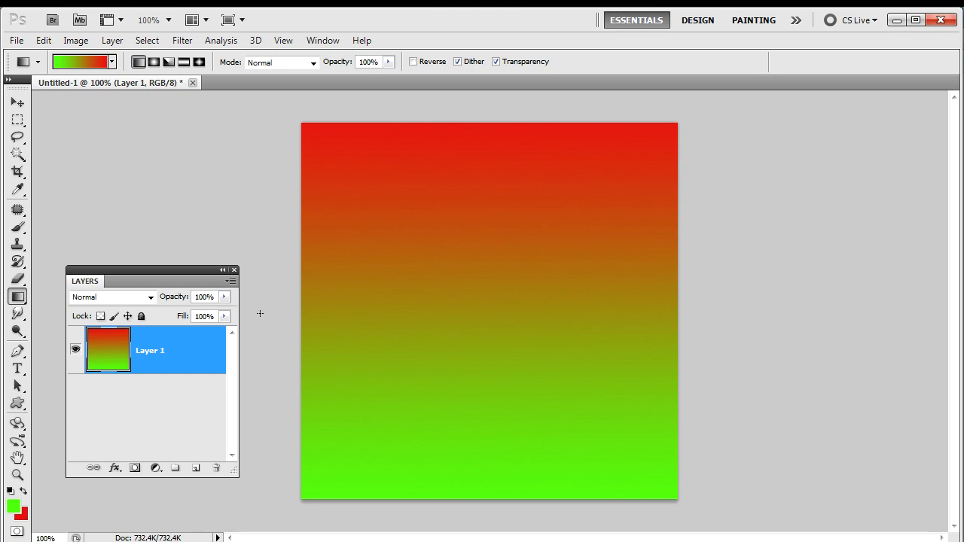
pyautogui.moveTo(726, 305); pyautogui.dragTo(336, 287)
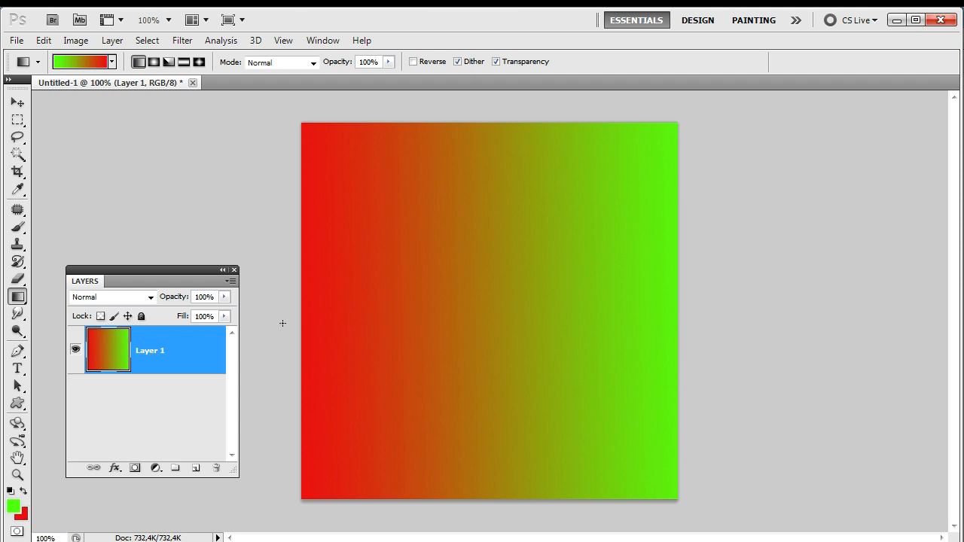
pyautogui.moveTo(282, 323); pyautogui.dragTo(710, 340)
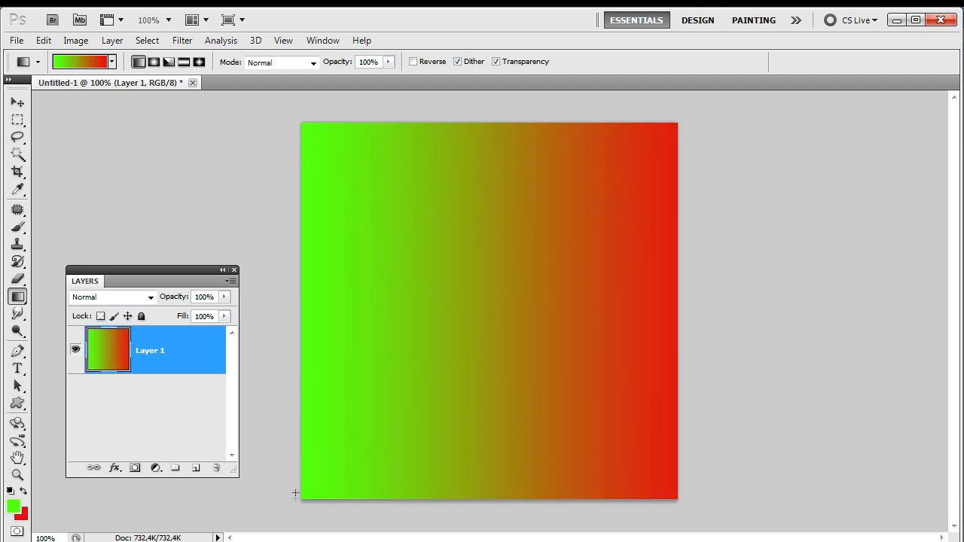
pyautogui.moveTo(302, 499); pyautogui.dragTo(682, 122)
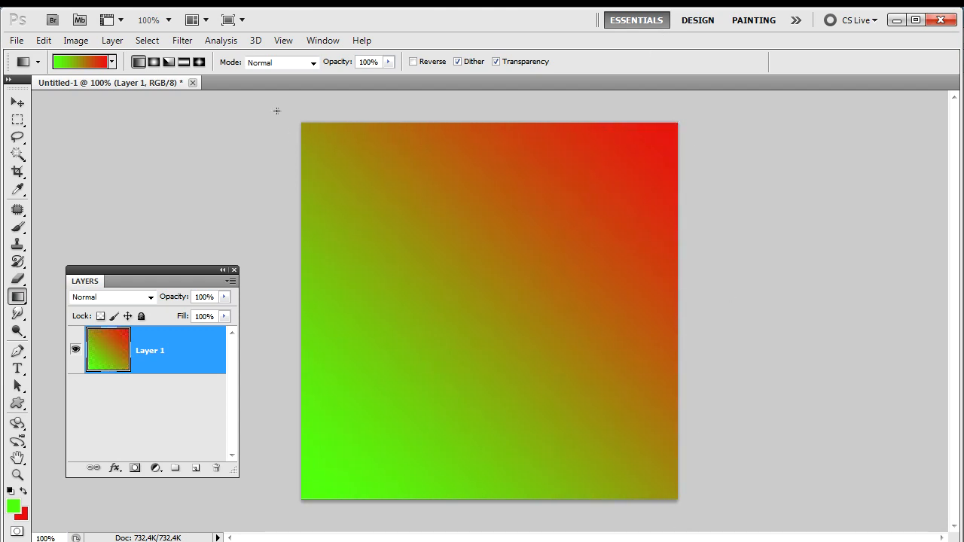
pyautogui.moveTo(280, 111); pyautogui.dragTo(687, 531)
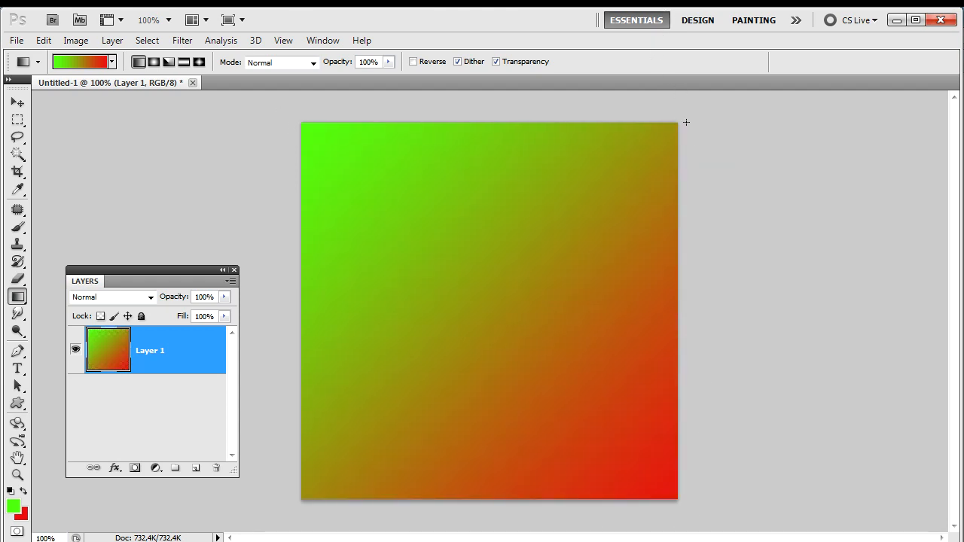
pyautogui.moveTo(685, 123); pyautogui.dragTo(302, 499)
# Switch to the radial gradient style and fill the layer with green-centred radial gradients of various radii and centre positions
pyautogui.click(157, 63)
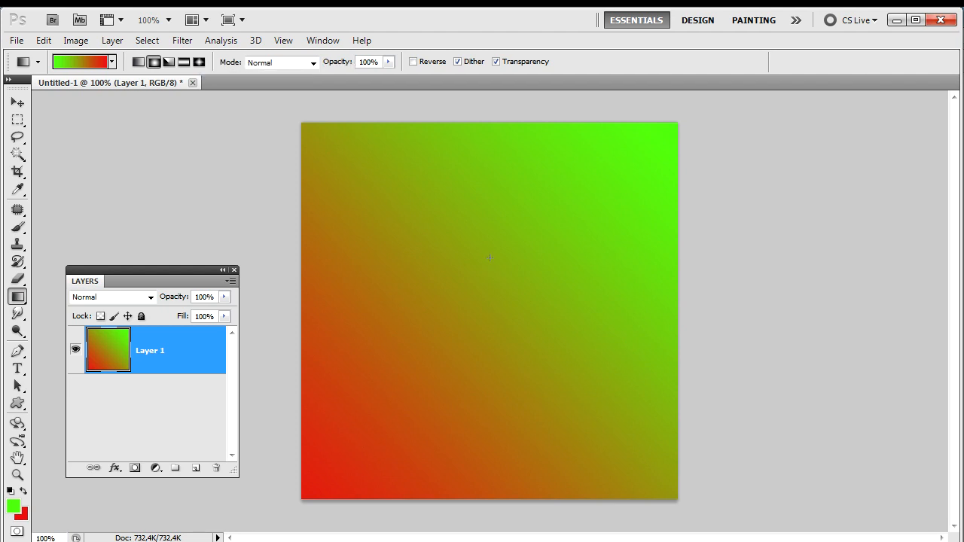
pyautogui.moveTo(489, 258); pyautogui.dragTo(491, 329)
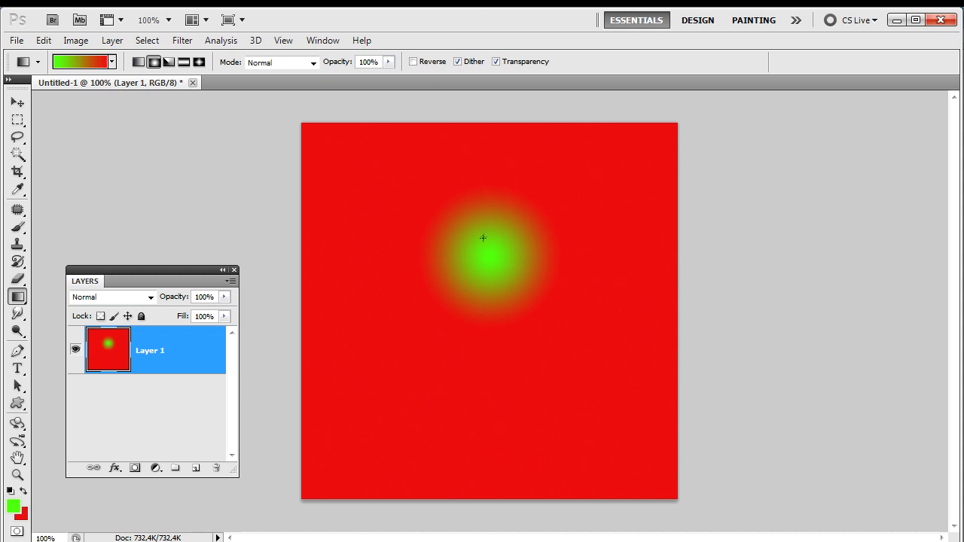
pyautogui.moveTo(479, 204); pyautogui.dragTo(487, 143)
pyautogui.moveTo(482, 214); pyautogui.dragTo(486, 468)
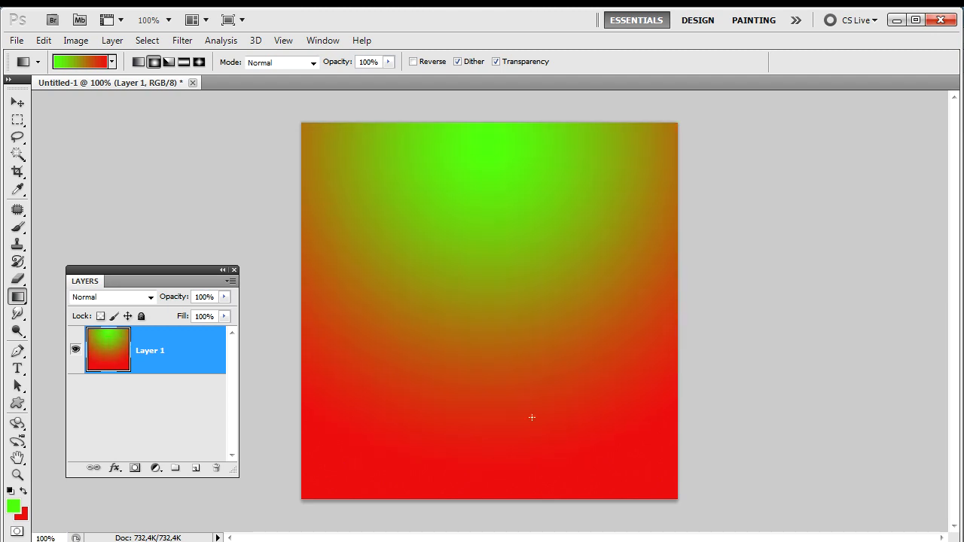
pyautogui.moveTo(491, 243); pyautogui.dragTo(489, 411)
pyautogui.moveTo(493, 284); pyautogui.dragTo(496, 481)
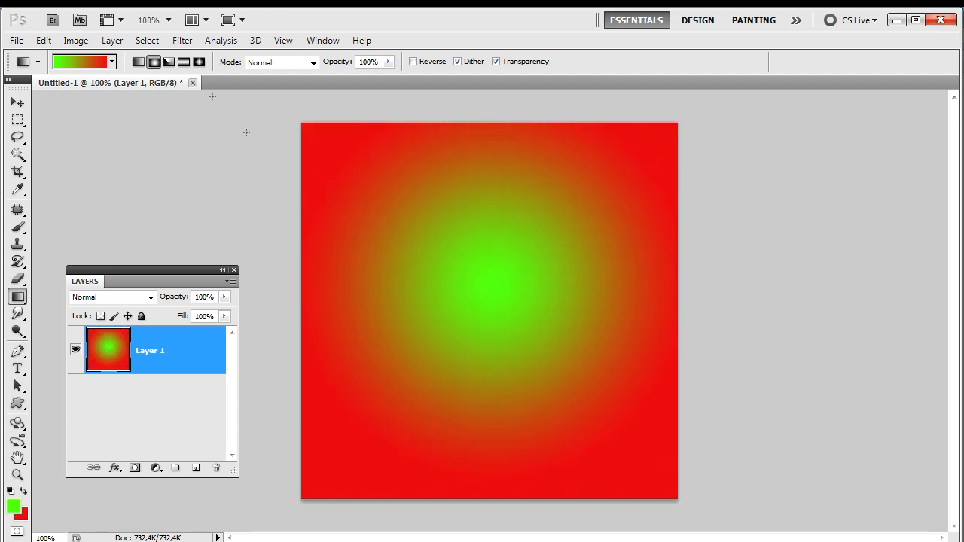
# Fill the layer with an angle gradient from the canvas centre, and with a wide and a narrow reflected gradient
pyautogui.click(168, 62)
pyautogui.moveTo(479, 290); pyautogui.dragTo(476, 377)
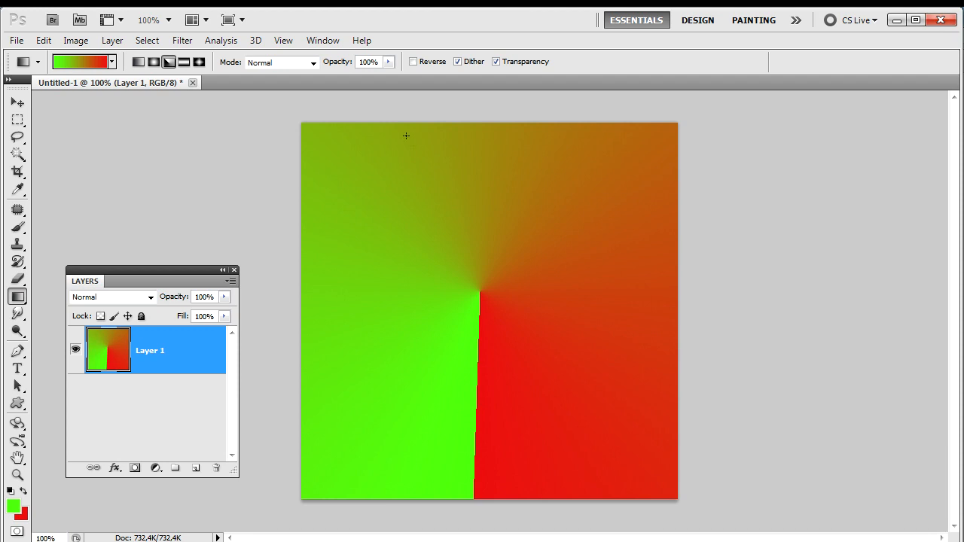
pyautogui.click(184, 62)
pyautogui.moveTo(275, 300); pyautogui.dragTo(805, 316)
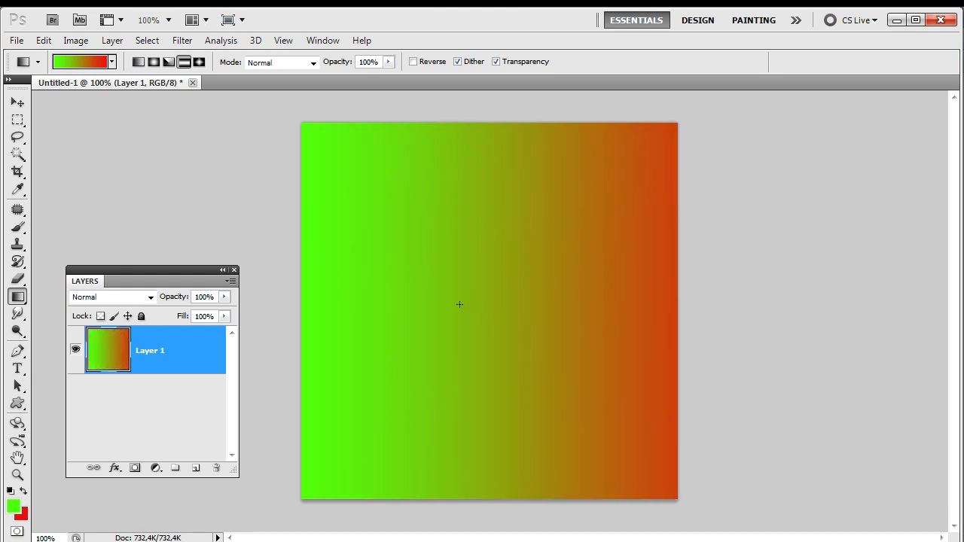
pyautogui.moveTo(445, 292); pyautogui.dragTo(498, 292)
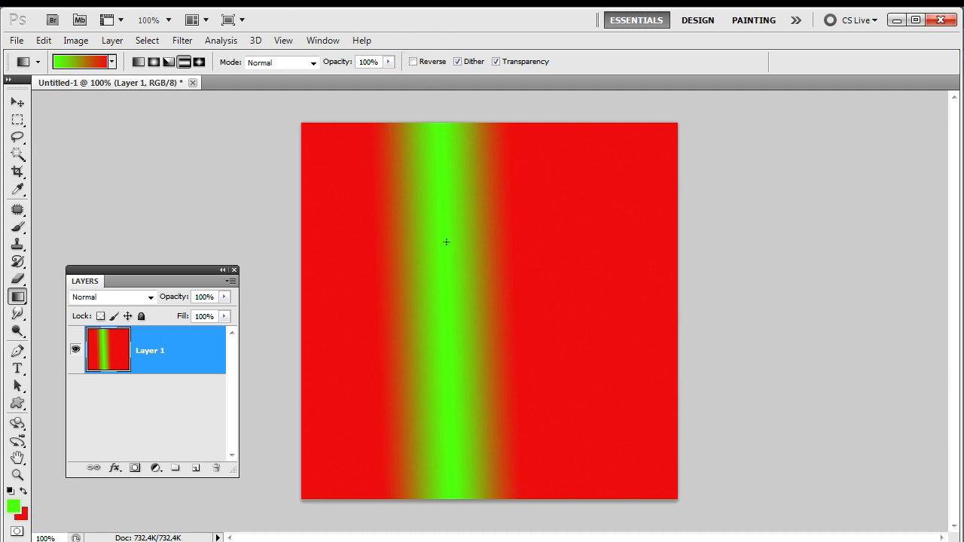
# Switch to the diamond gradient style and fill the layer with diamond gradients of different sizes, angles and positions
pyautogui.click(198, 61)
pyautogui.moveTo(616, 249); pyautogui.dragTo(558, 287)
pyautogui.moveTo(404, 258); pyautogui.dragTo(508, 352)
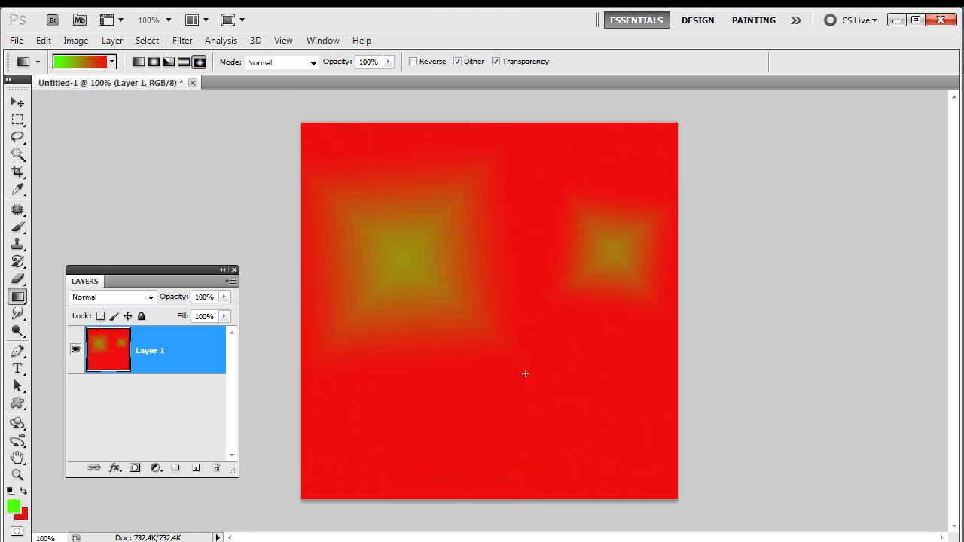
pyautogui.moveTo(567, 241); pyautogui.dragTo(566, 305)
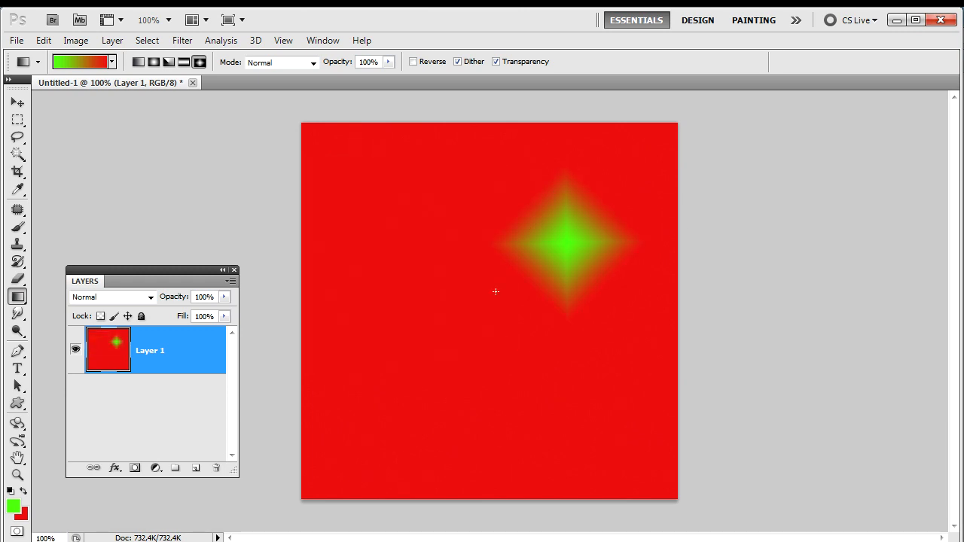
pyautogui.moveTo(396, 284); pyautogui.dragTo(442, 334)
pyautogui.moveTo(564, 379); pyautogui.dragTo(567, 430)
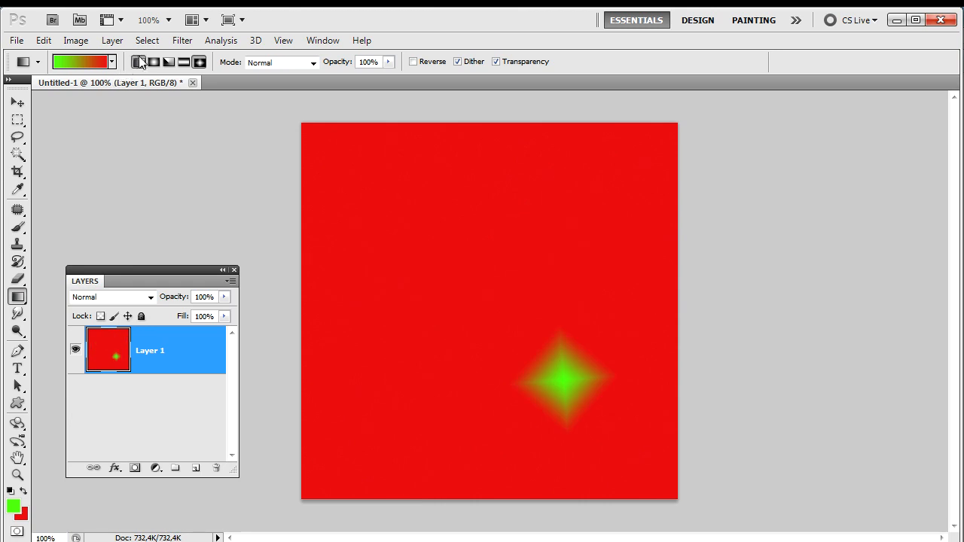
# Switch back to the linear gradient style and fill the layer with a slightly slanted gradient from green at left to red at right
pyautogui.click(139, 63)
pyautogui.moveTo(332, 195); pyautogui.dragTo(797, 309)
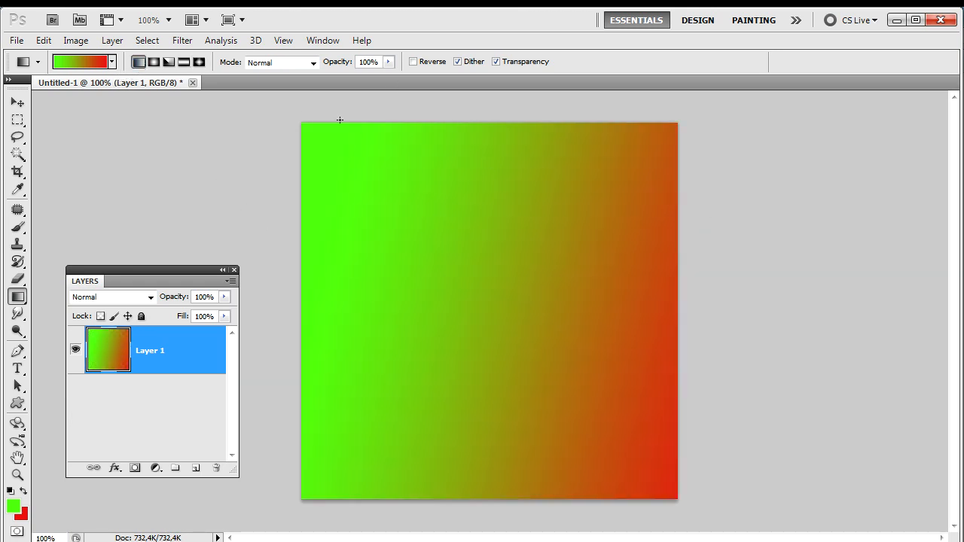
# Set the gradient blending mode to Difference and apply many overlapping linear gradients in varied directions to build an abstract pattern
pyautogui.click(280, 62)
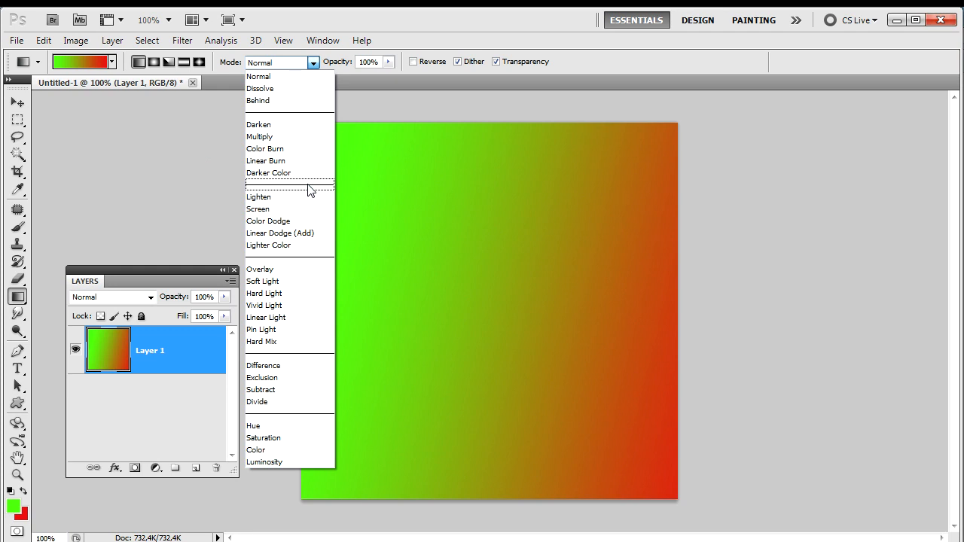
pyautogui.click(292, 366)
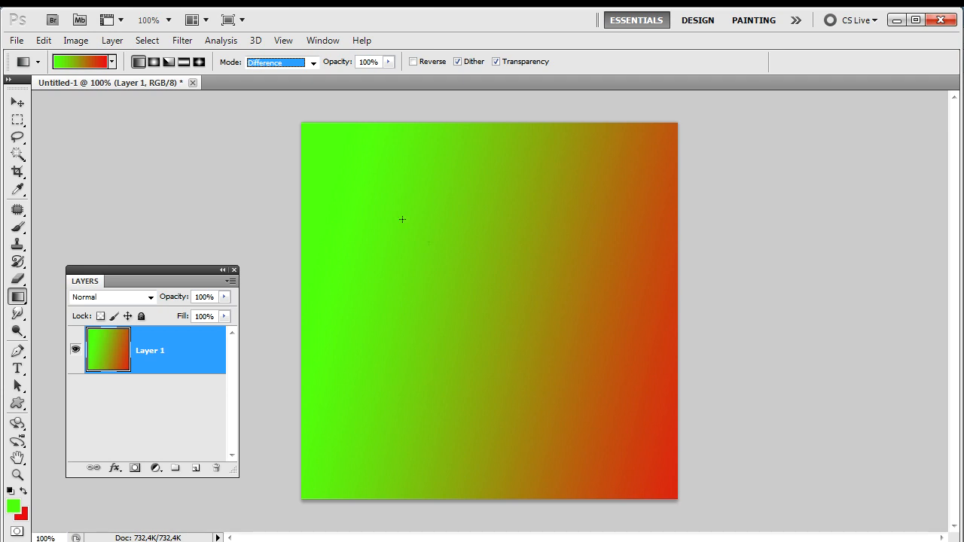
pyautogui.moveTo(345, 429)
pyautogui.mouseDown()
pyautogui.moveTo(383, 402)
pyautogui.moveTo(512, 223)
pyautogui.mouseUp()
pyautogui.moveTo(506, 190); pyautogui.dragTo(520, 443)
pyautogui.moveTo(670, 441); pyautogui.dragTo(410, 199)
pyautogui.moveTo(480, 153); pyautogui.dragTo(522, 441)
pyautogui.moveTo(652, 509); pyautogui.dragTo(473, 437)
pyautogui.moveTo(545, 519); pyautogui.dragTo(534, 236)
pyautogui.moveTo(398, 327); pyautogui.dragTo(422, 380)
pyautogui.moveTo(618, 422); pyautogui.dragTo(574, 241)
pyautogui.moveTo(530, 288); pyautogui.dragTo(498, 422)
pyautogui.moveTo(483, 476); pyautogui.dragTo(510, 316)
pyautogui.moveTo(443, 377); pyautogui.dragTo(461, 467)
pyautogui.moveTo(556, 198); pyautogui.dragTo(471, 134)
pyautogui.moveTo(528, 252); pyautogui.dragTo(458, 392)
pyautogui.moveTo(546, 224); pyautogui.dragTo(503, 309)
pyautogui.moveTo(482, 249); pyautogui.dragTo(482, 301)
pyautogui.moveTo(467, 377); pyautogui.dragTo(490, 460)
pyautogui.moveTo(570, 452); pyautogui.dragTo(546, 309)
pyautogui.moveTo(516, 352); pyautogui.dragTo(532, 444)
pyautogui.moveTo(527, 358); pyautogui.dragTo(627, 449)
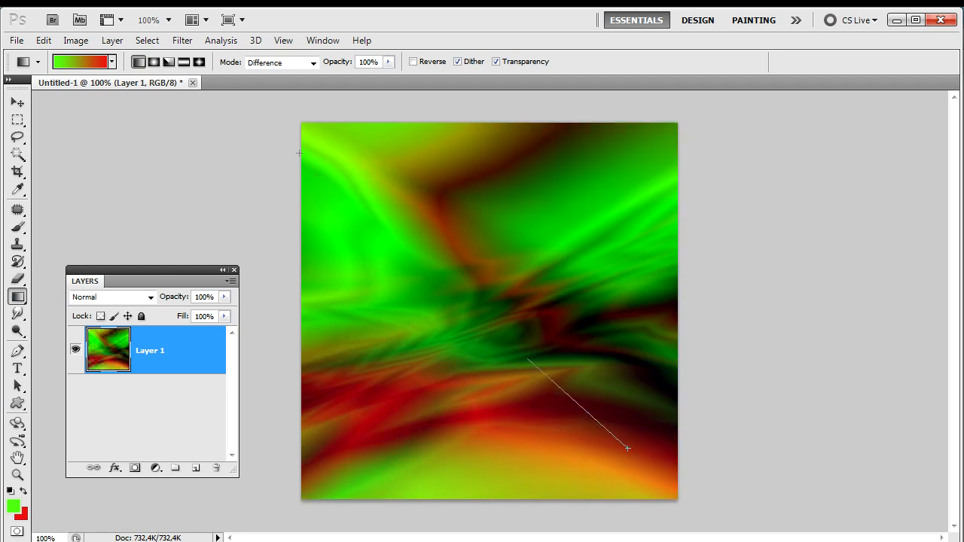
pyautogui.moveTo(299, 153); pyautogui.dragTo(298, 152)
pyautogui.moveTo(422, 226); pyautogui.dragTo(490, 376)
pyautogui.moveTo(520, 362); pyautogui.dragTo(467, 317)
pyautogui.moveTo(512, 406); pyautogui.dragTo(446, 436)
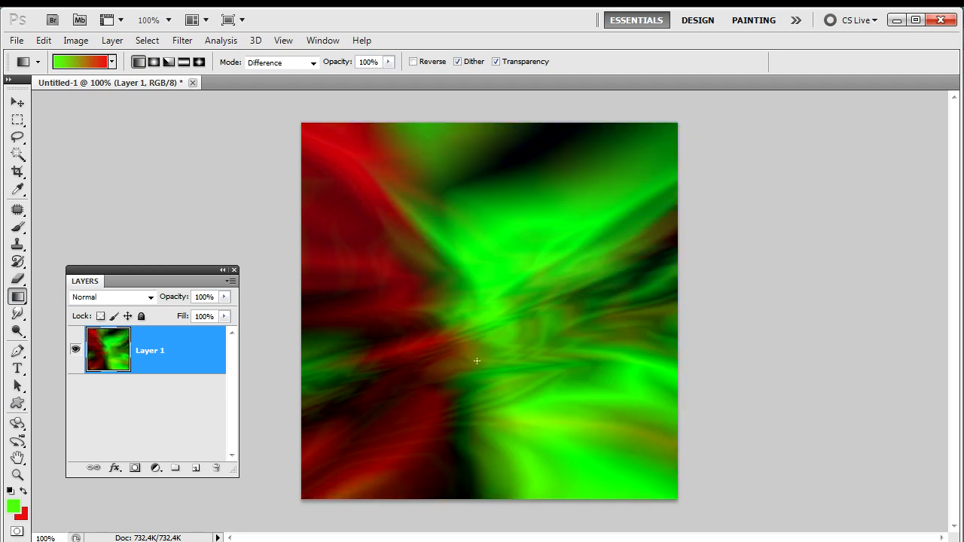
pyautogui.moveTo(477, 361); pyautogui.dragTo(512, 377)
pyautogui.moveTo(482, 452); pyautogui.dragTo(467, 301)
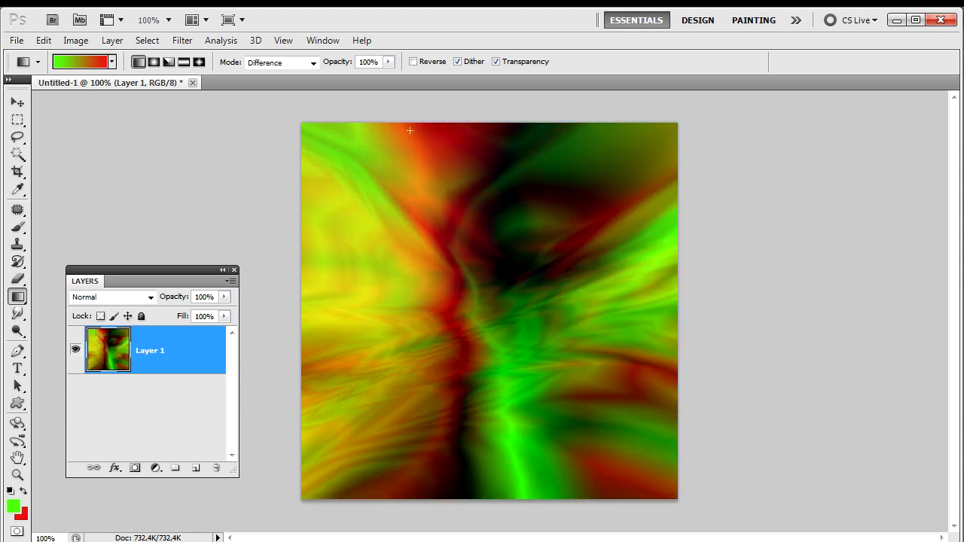
pyautogui.moveTo(410, 131); pyautogui.dragTo(408, 211)
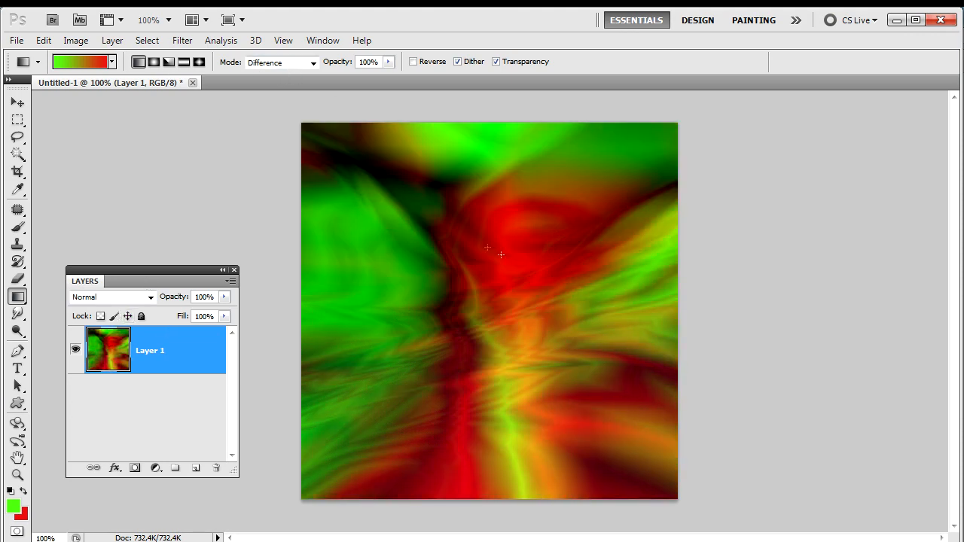
pyautogui.moveTo(385, 279); pyautogui.dragTo(468, 389)
pyautogui.moveTo(439, 184); pyautogui.dragTo(445, 324)
pyautogui.moveTo(585, 394); pyautogui.dragTo(422, 392)
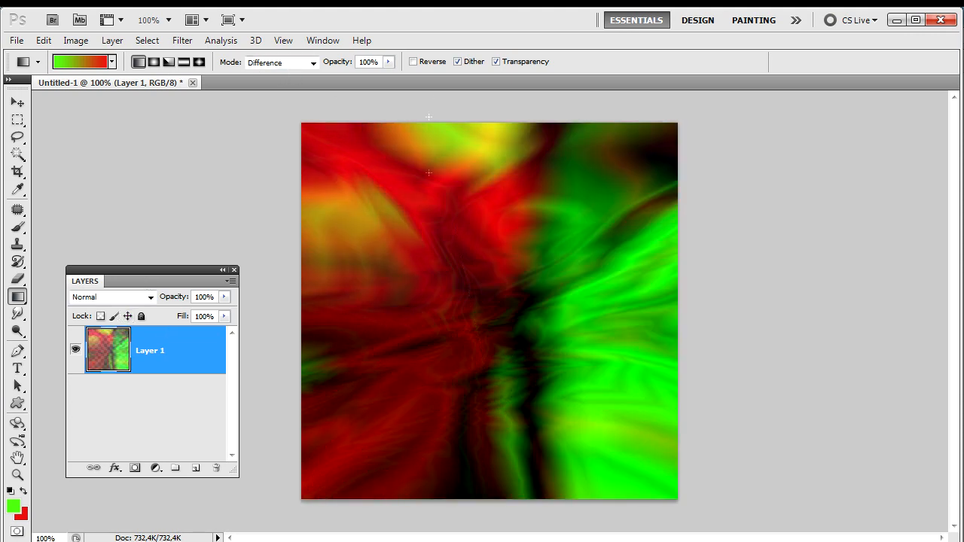
pyautogui.moveTo(370, 173); pyautogui.dragTo(429, 116)
pyautogui.moveTo(384, 426); pyautogui.dragTo(499, 310)
pyautogui.moveTo(577, 394); pyautogui.dragTo(479, 360)
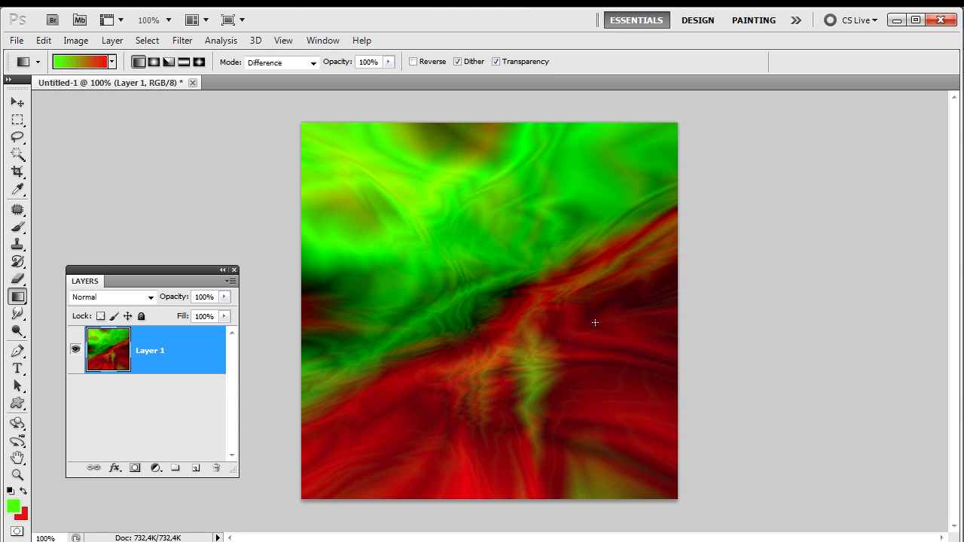
pyautogui.moveTo(596, 322); pyautogui.dragTo(530, 262)
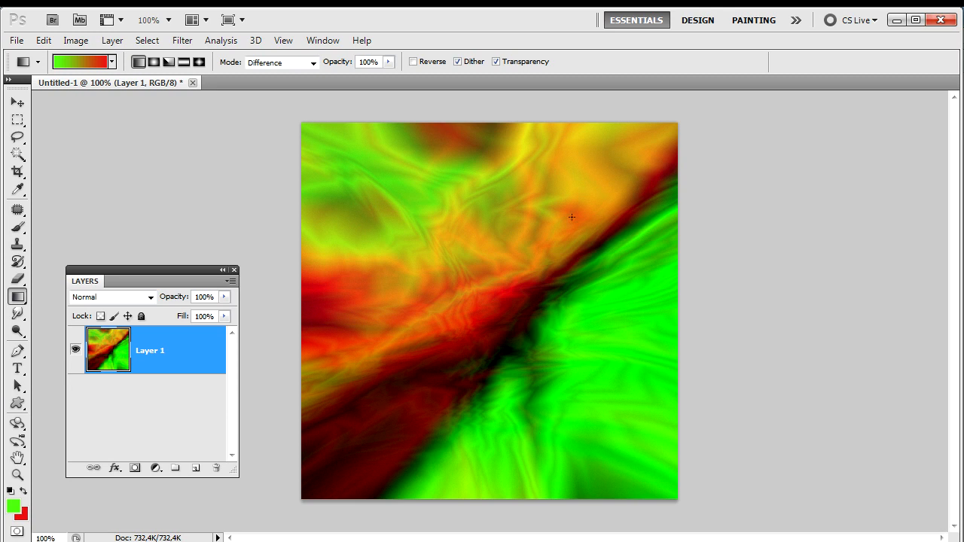
pyautogui.moveTo(577, 242); pyautogui.dragTo(586, 282)
pyautogui.moveTo(628, 471); pyautogui.dragTo(483, 315)
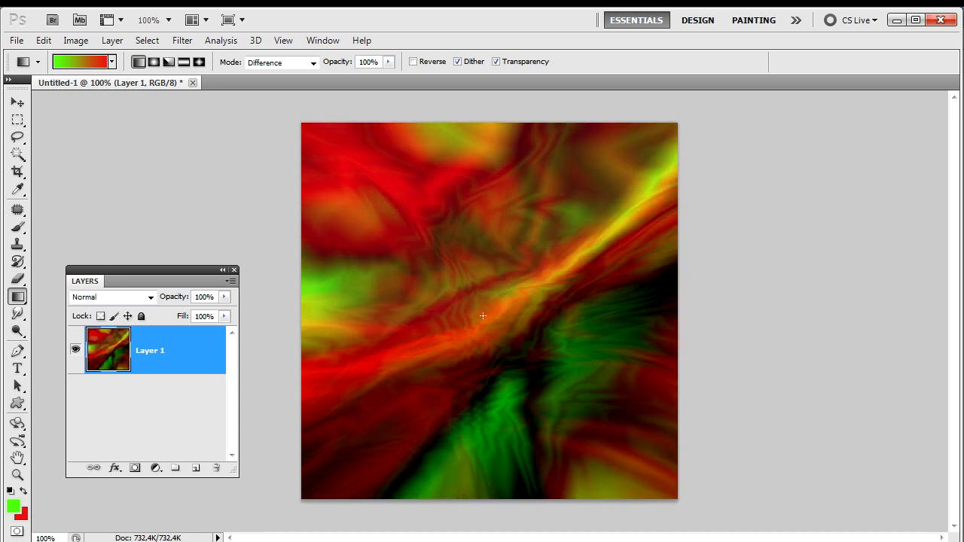
pyautogui.moveTo(366, 183); pyautogui.dragTo(354, 151)
# Set the Gradient tool's blending mode back to Normal
pyautogui.click(305, 63)
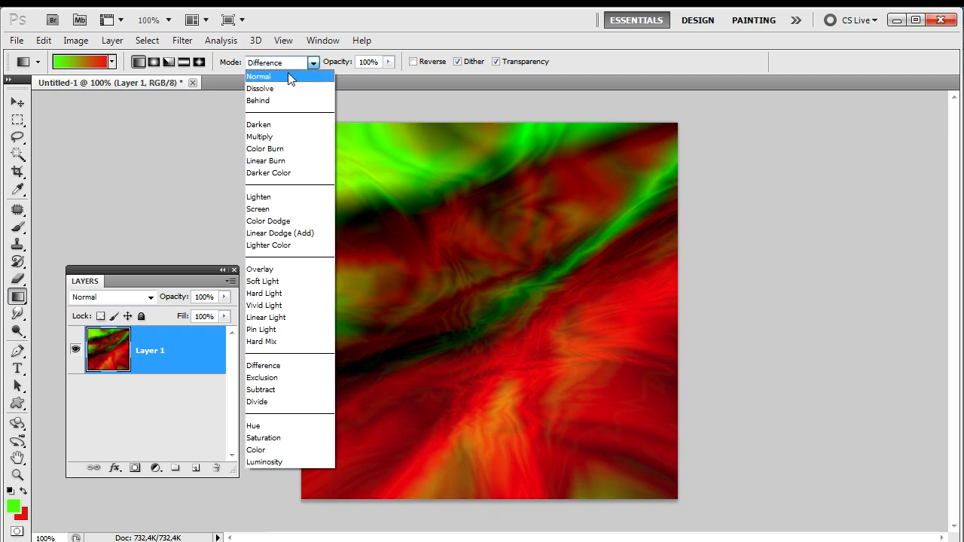
pyautogui.click(290, 79)
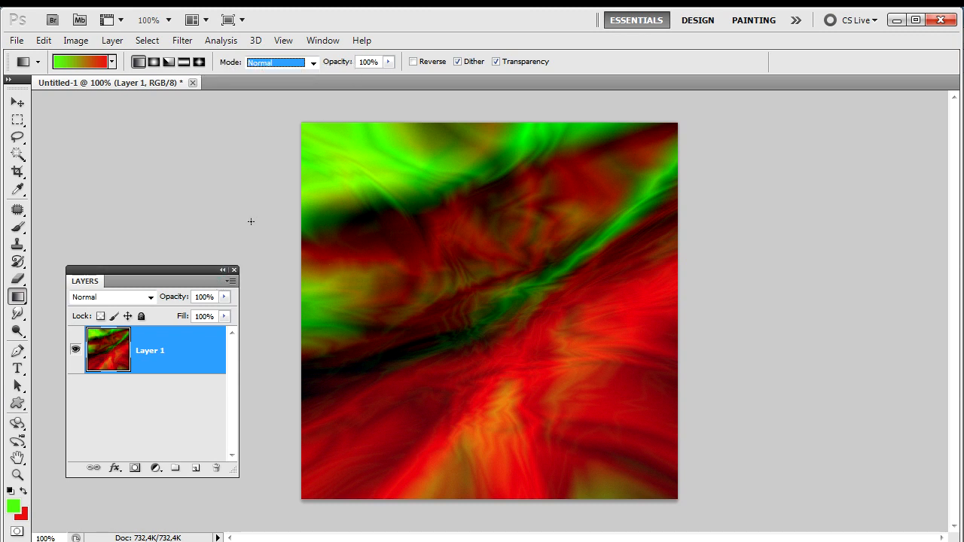
# Cover the abstract pattern with a slightly slanted green-to-red linear gradient, and refill the layer with the solid green foreground colour
pyautogui.moveTo(251, 222); pyautogui.dragTo(870, 344)
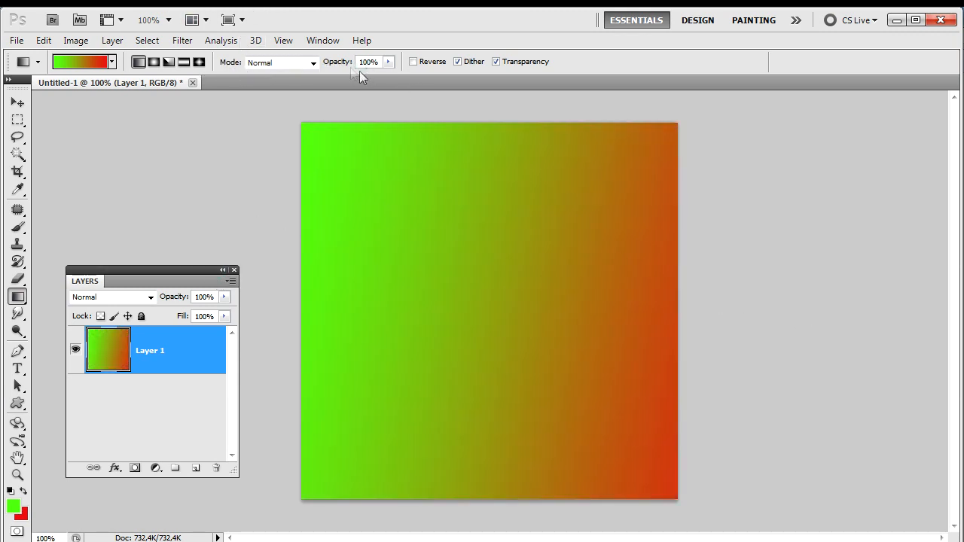
pyautogui.click(388, 62)
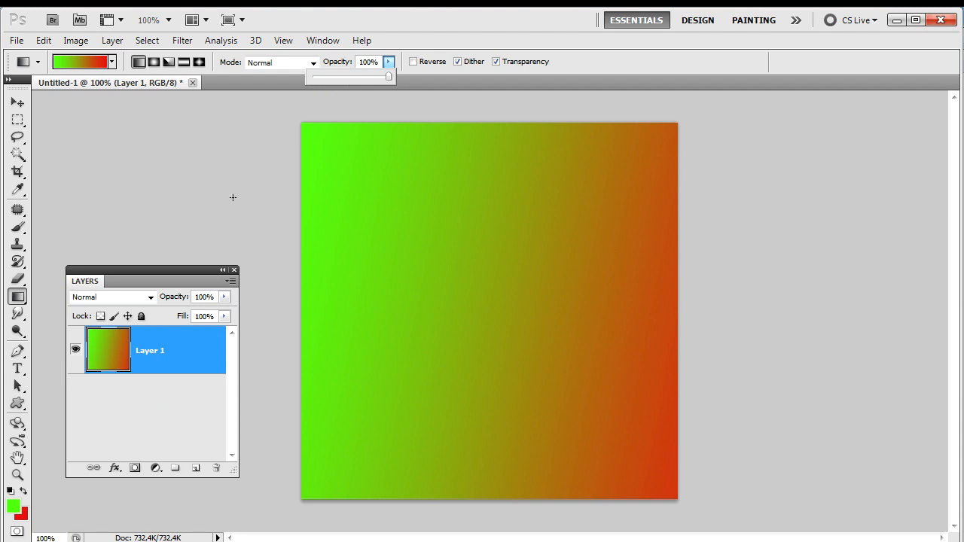
pyautogui.click(792, 286)
pyautogui.hotkey('alt', 'BackSpace')
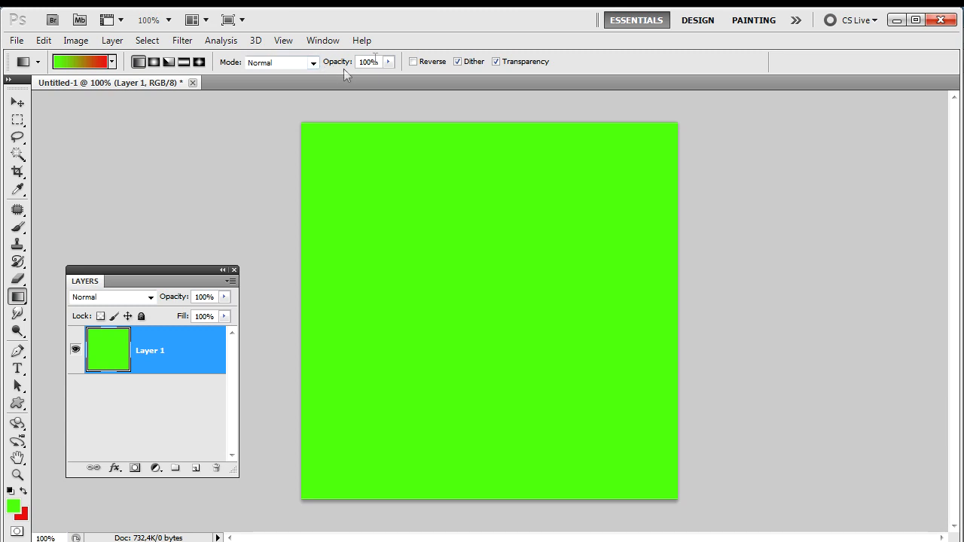
# Set the gradient opacity to 54% and try linear gradients in several directions over the green layer, keeping the near-vertical one
pyautogui.moveTo(388, 62)
pyautogui.mouseDown()
pyautogui.moveTo(392, 84)
pyautogui.moveTo(346, 75)
pyautogui.moveTo(354, 79)
pyautogui.mouseUp()
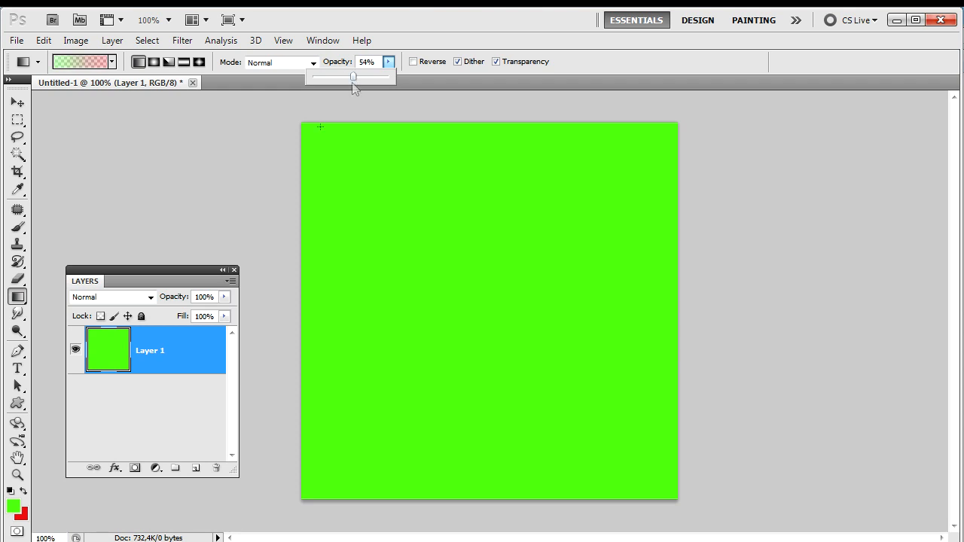
pyautogui.moveTo(316, 143); pyautogui.dragTo(438, 156)
pyautogui.hotkey('ctrl', 'z')
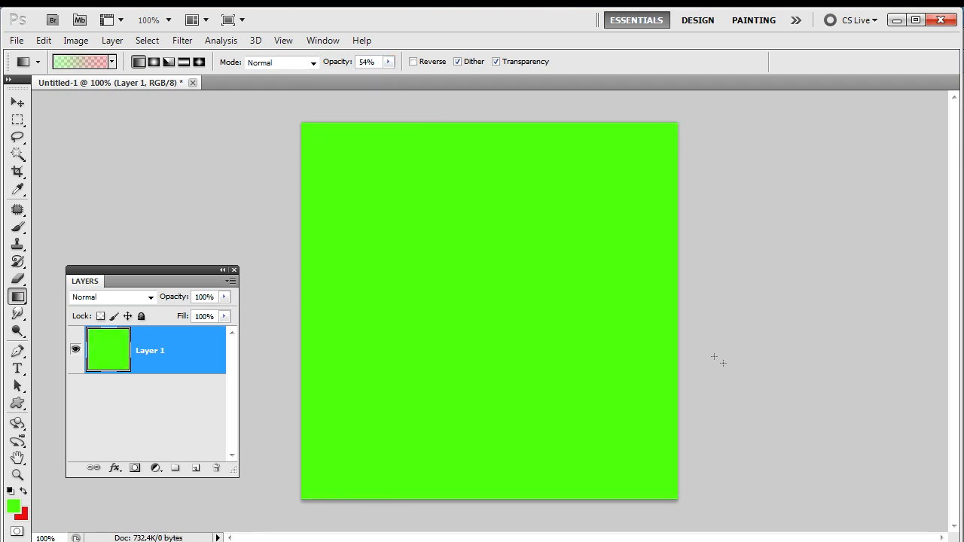
pyautogui.moveTo(713, 350); pyautogui.dragTo(452, 287)
pyautogui.hotkey('ctrl', 'z')
pyautogui.moveTo(480, 134); pyautogui.dragTo(487, 425)
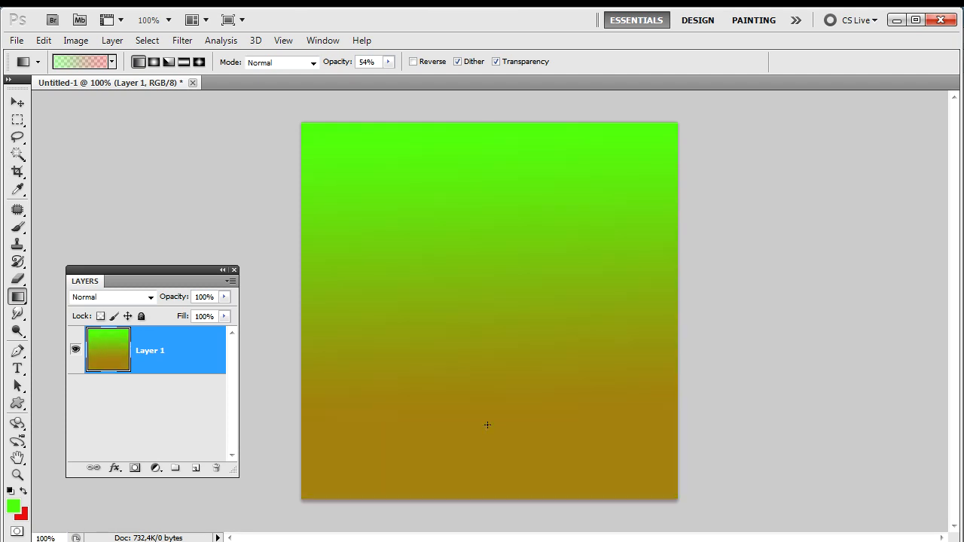
pyautogui.moveTo(680, 329); pyautogui.dragTo(513, 284)
pyautogui.hotkey('ctrl', 'z')
# Turn on Reverse and fill the layer with a near-vertical linear gradient at 100% opacity, from green at the top to red at the bottom
pyautogui.click(389, 62)
pyautogui.click(447, 79)
pyautogui.click(389, 63)
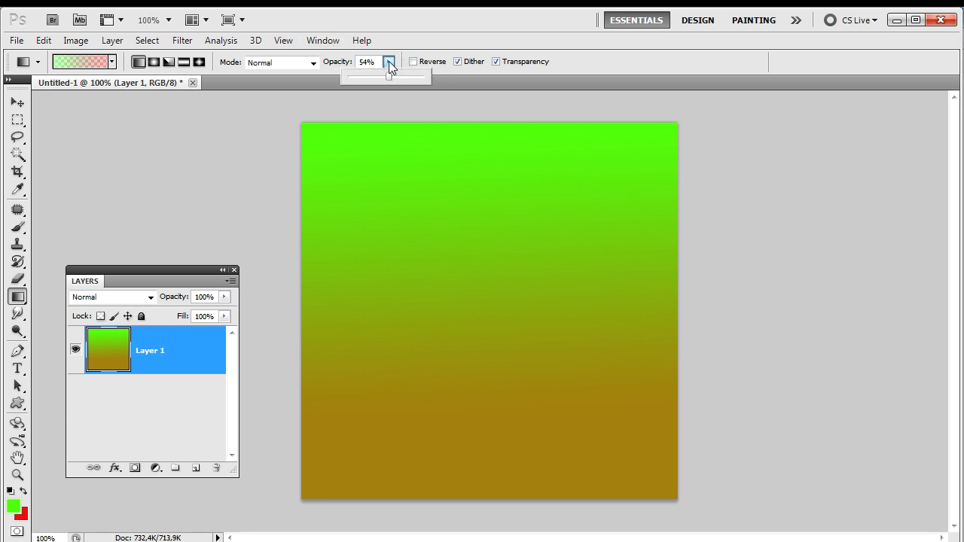
pyautogui.moveTo(391, 78); pyautogui.dragTo(440, 79)
pyautogui.click(412, 61)
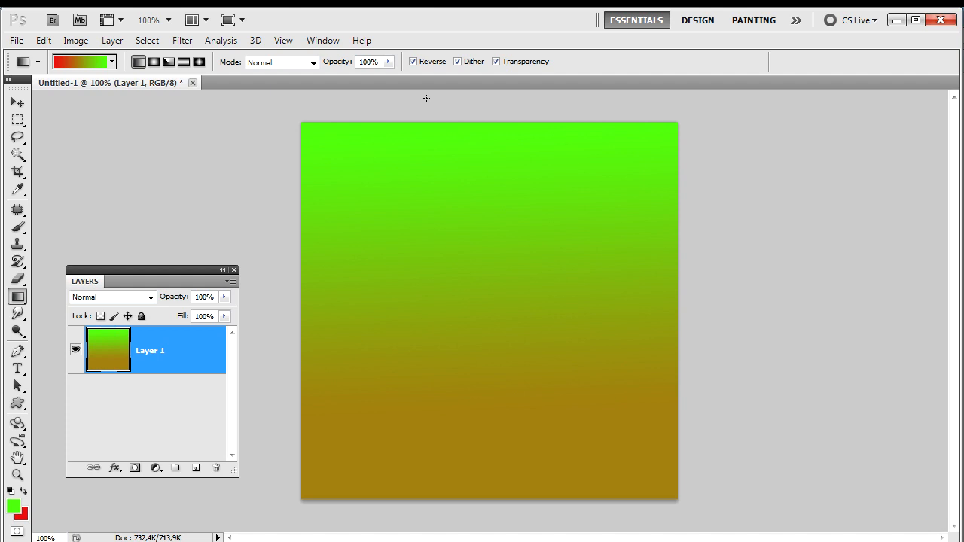
pyautogui.moveTo(488, 113); pyautogui.dragTo(452, 312)
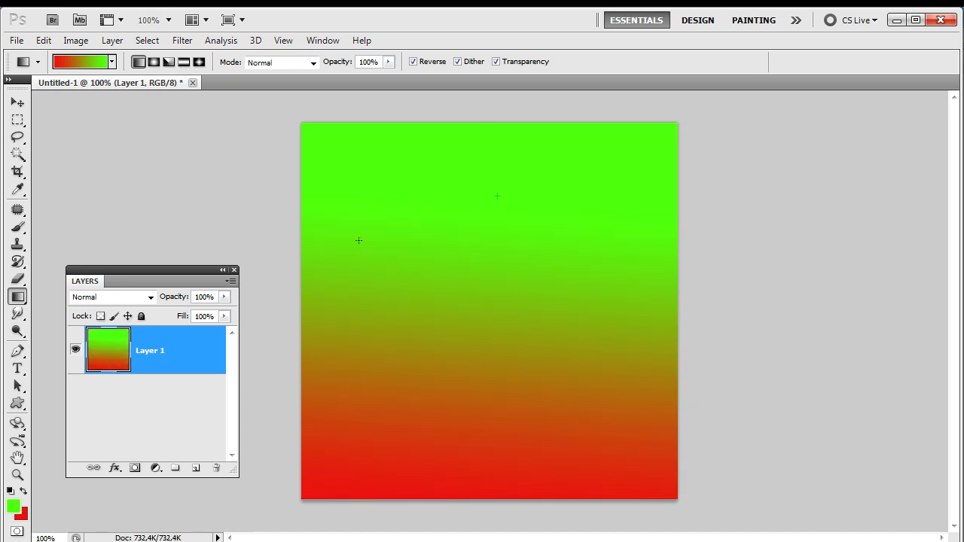
pyautogui.click(112, 62)
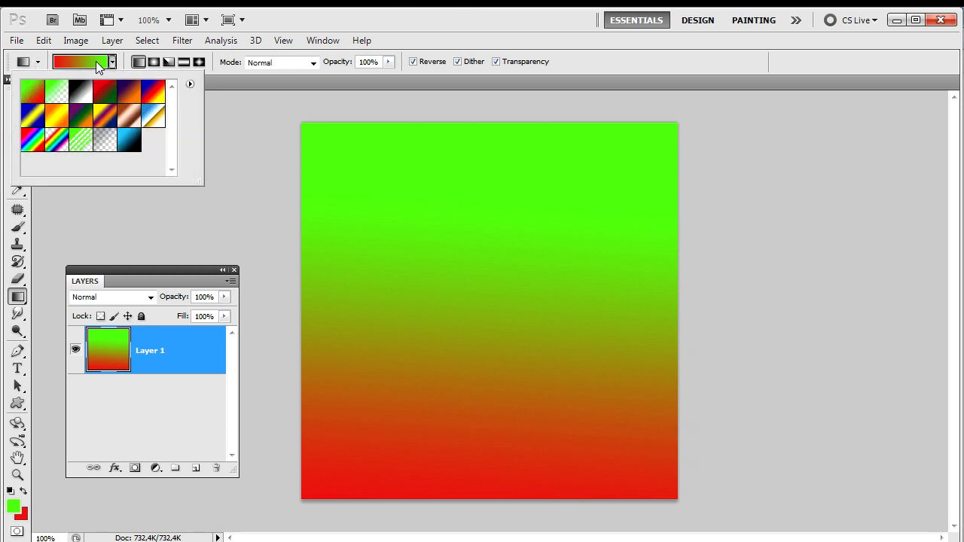
pyautogui.click(320, 198)
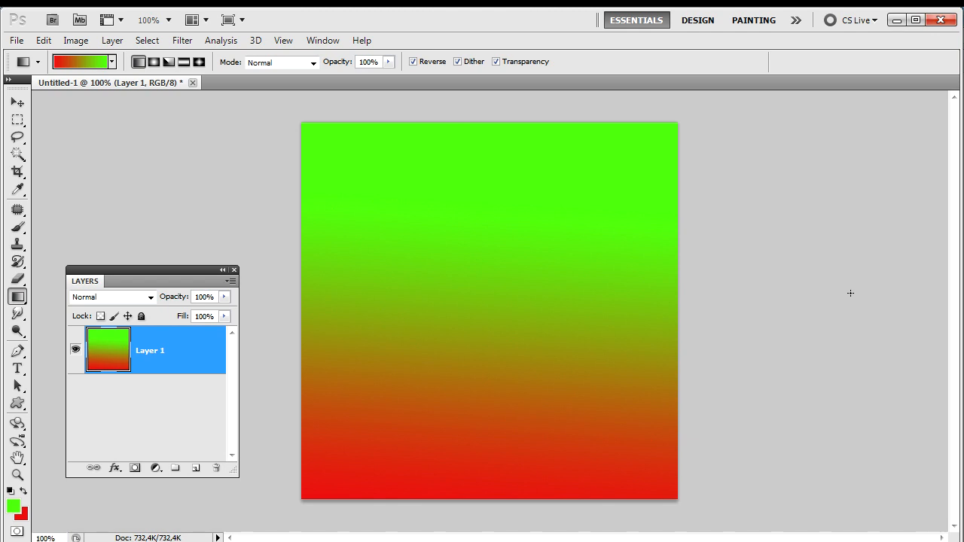
# Set up a new document with a width and height of 500 pixels
pyautogui.click(13, 40)
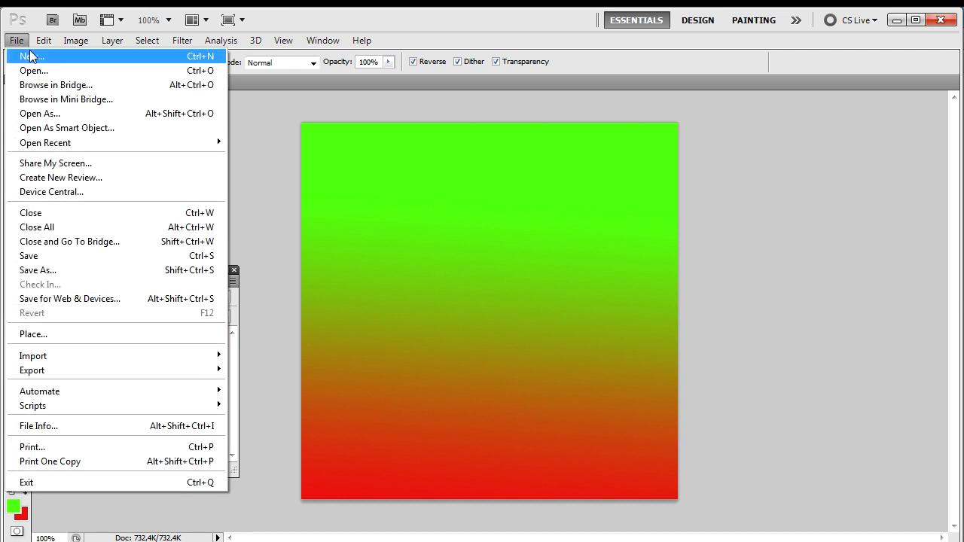
pyautogui.click(30, 56)
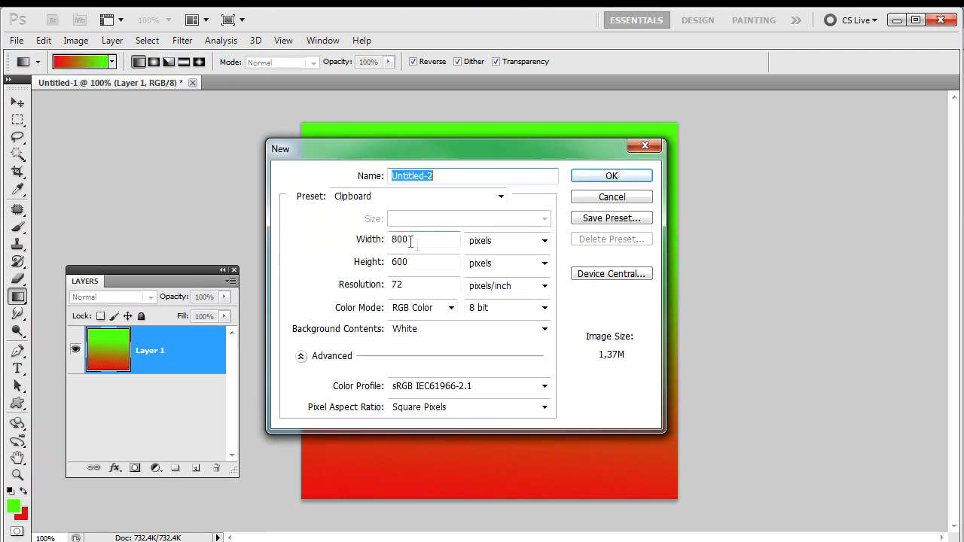
pyautogui.doubleClick(410, 241)
pyautogui.write('500')
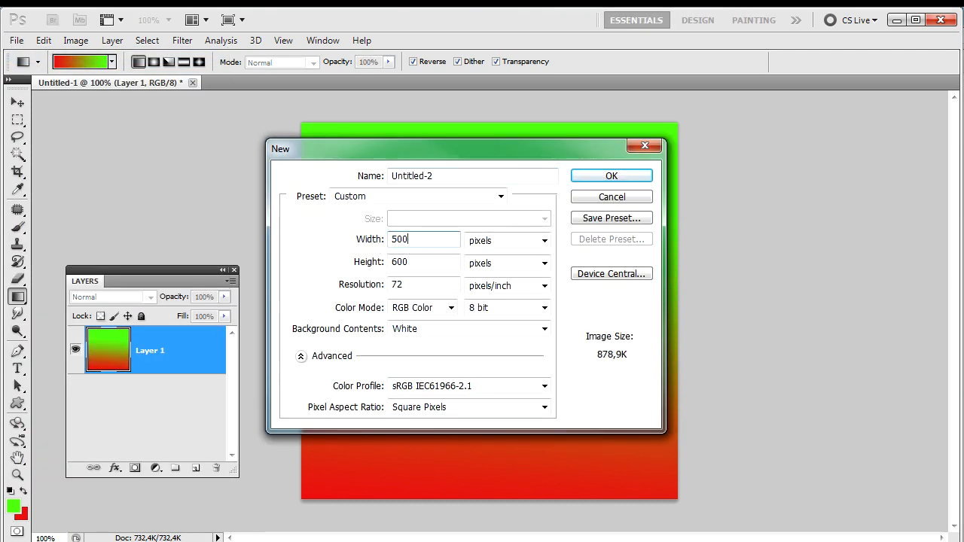
pyautogui.press('Tab')
pyautogui.press('Tab')
pyautogui.write('5')
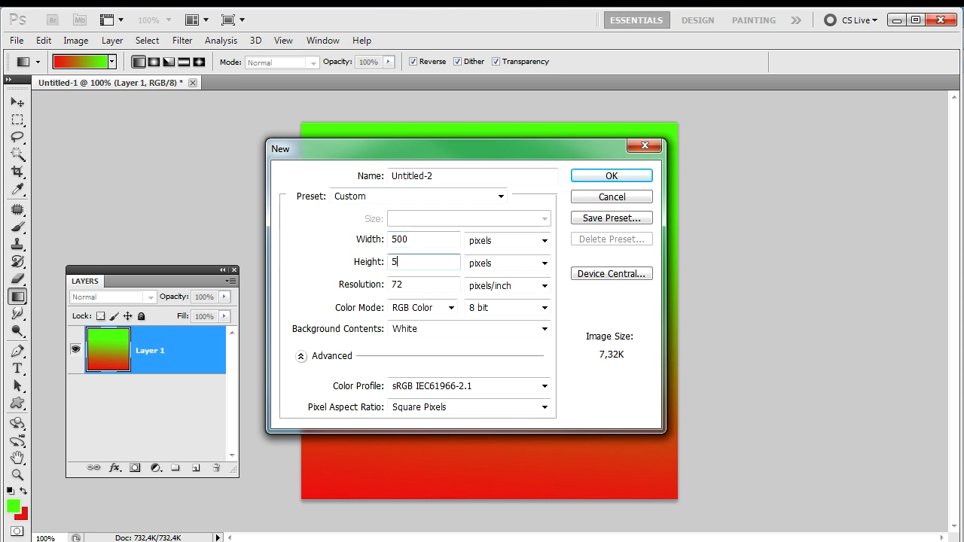
pyautogui.write('00')
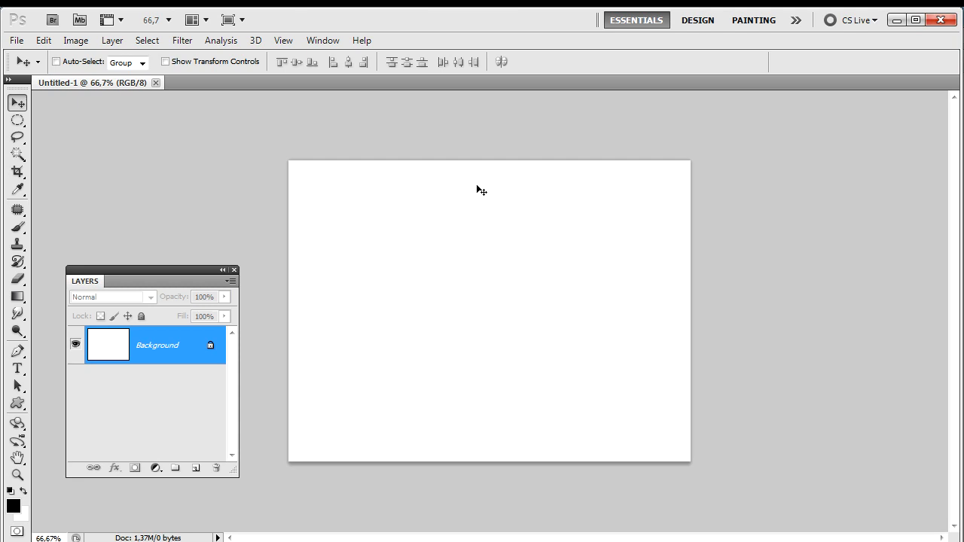
# Convert the locked Background into a regular layer and add an empty layer above it
pyautogui.doubleClick(158, 348)
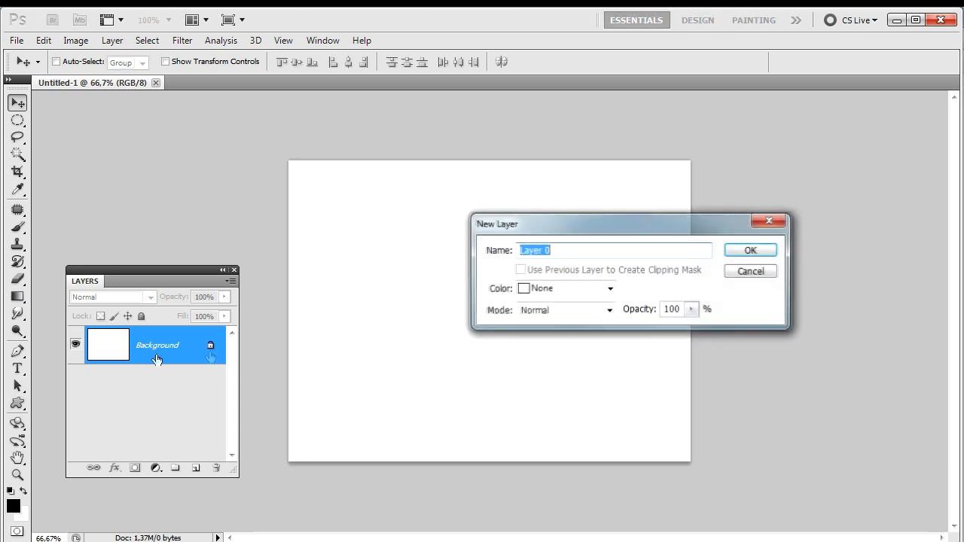
pyautogui.click(751, 253)
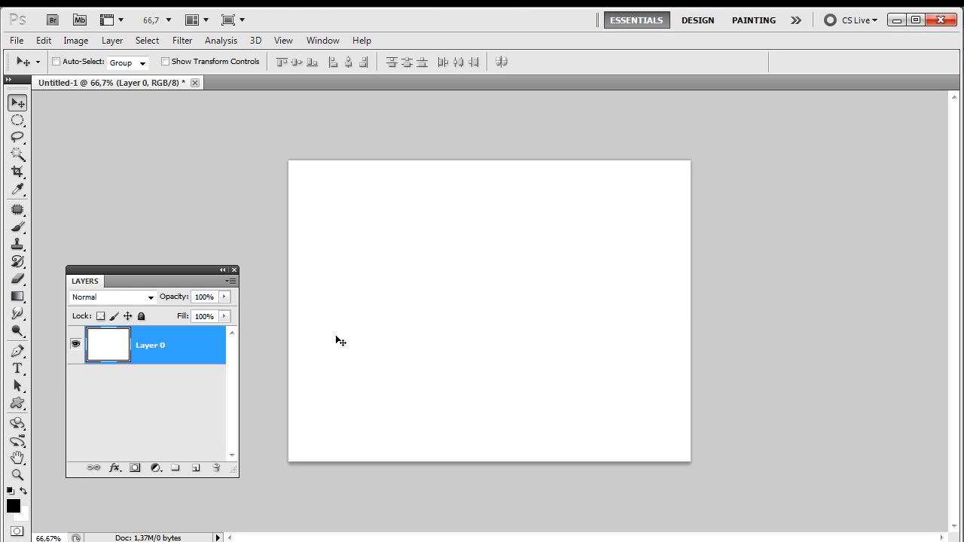
pyautogui.hotkey('ctrl', 'shift', 'n')
pyautogui.press('Return')
# Delete the white Layer 0 so that only the transparent layer remains
pyautogui.click(149, 388)
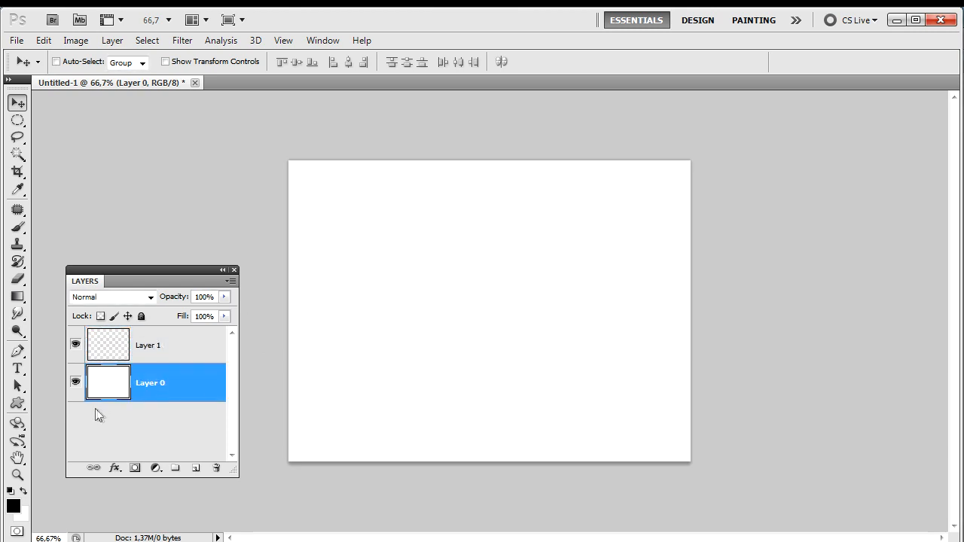
pyautogui.click(217, 468)
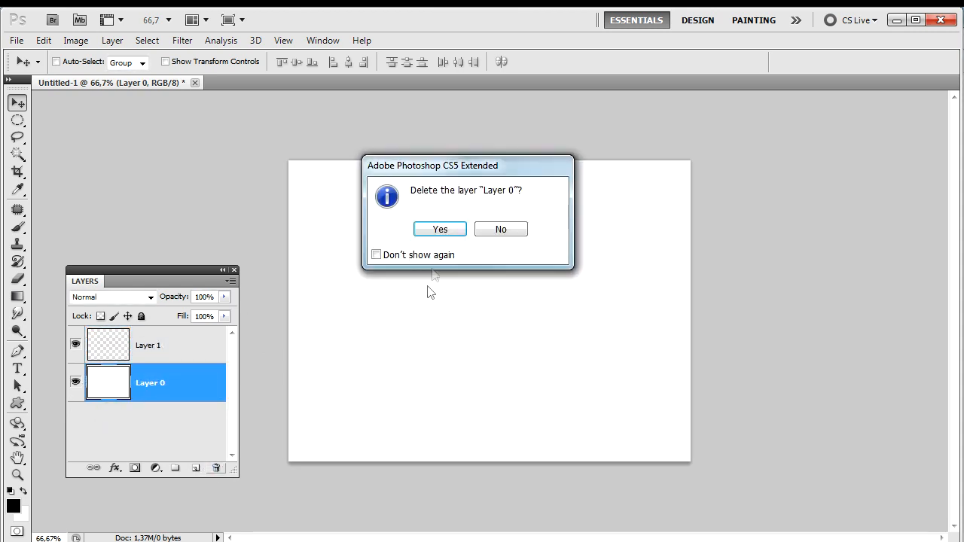
pyautogui.click(438, 230)
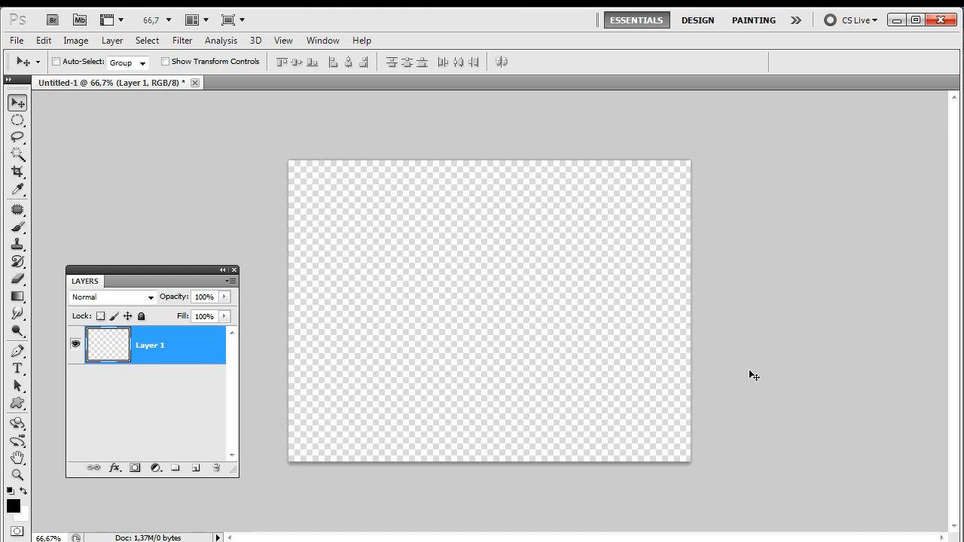
# Draw a large circular selection near the middle of the canvas with the Elliptical Marquee tool
pyautogui.click(17, 120)
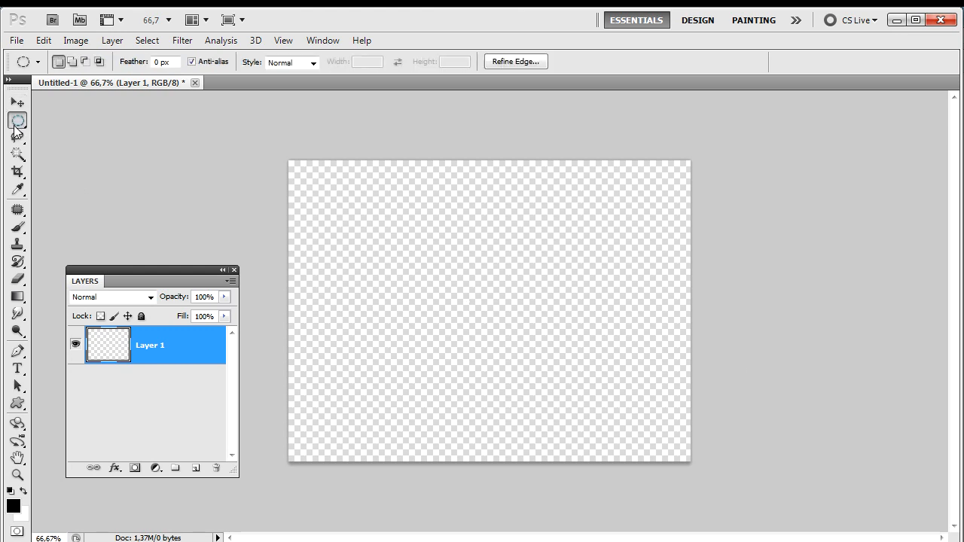
pyautogui.click(128, 134)
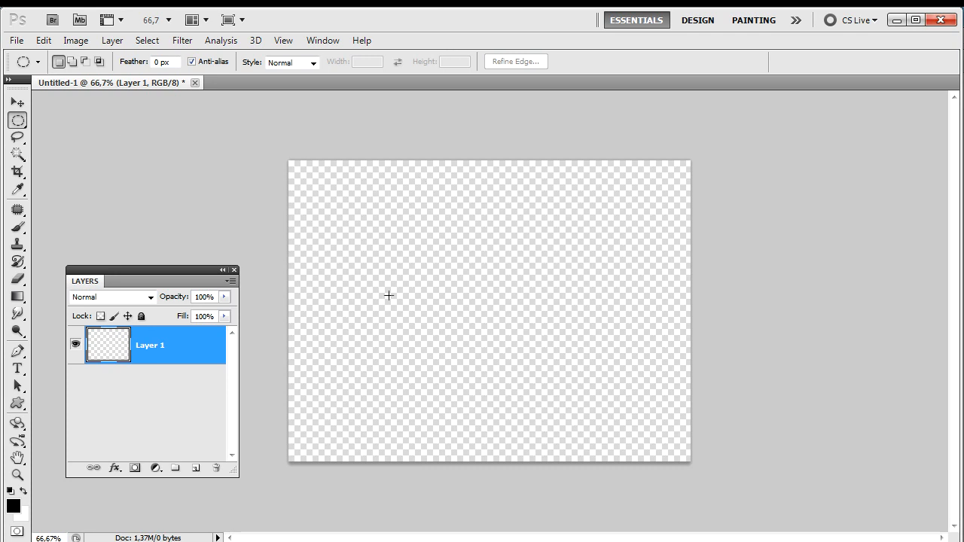
pyautogui.moveTo(431, 213); pyautogui.dragTo(619, 402)
pyautogui.moveTo(628, 437); pyautogui.dragTo(577, 479)
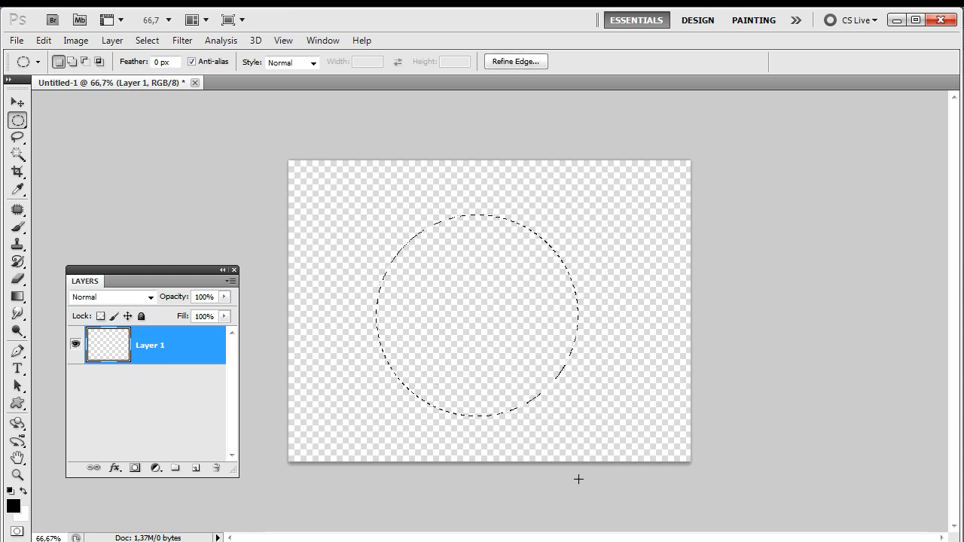
# Fill the circular selection with black using the Paint Bucket tool and deselect it
pyautogui.click(18, 331)
pyautogui.click(18, 314)
pyautogui.rightClick(17, 297)
pyautogui.click(72, 310)
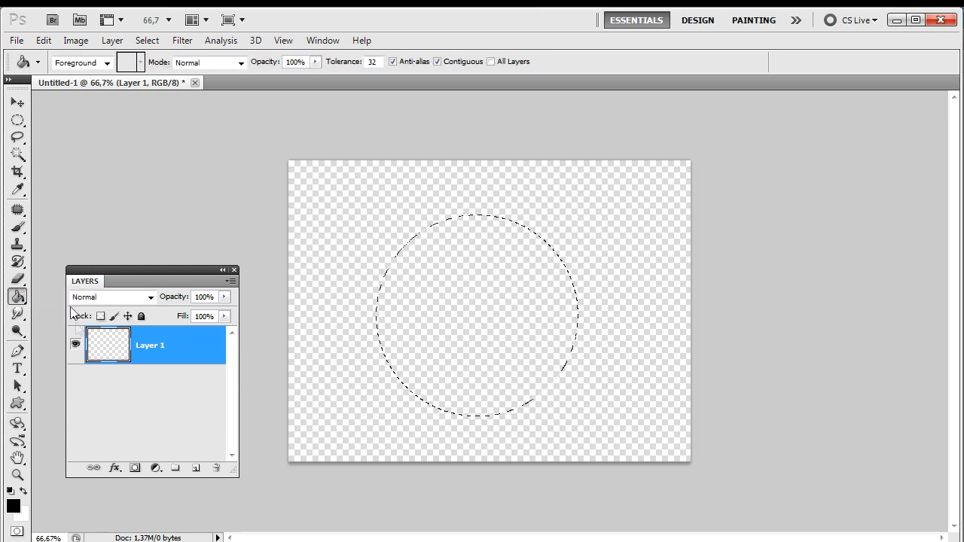
pyautogui.click(486, 275)
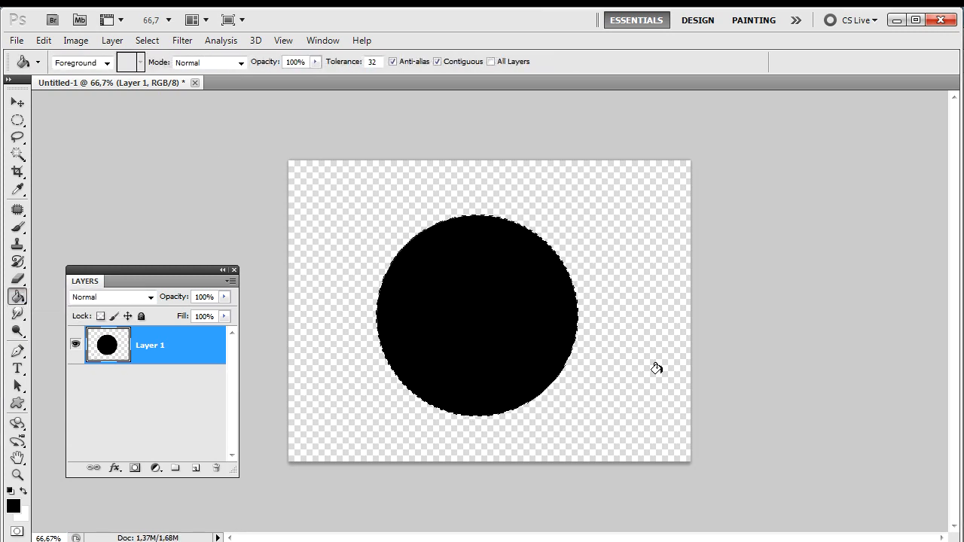
pyautogui.hotkey('ctrl', 'd')
pyautogui.hotkey('ctrl', 'z')
pyautogui.hotkey('ctrl', 'd')
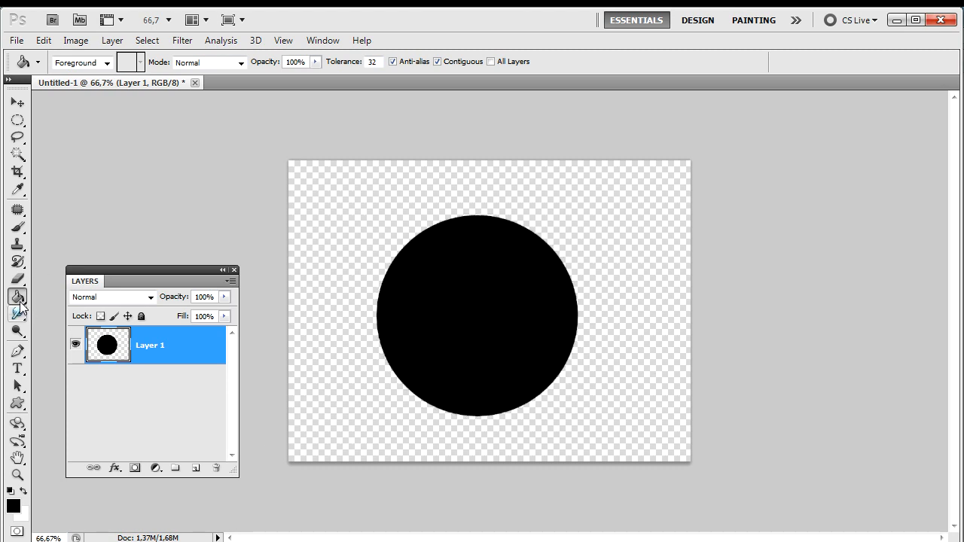
# Select the black circle's pixels and fill them with a reversed black-and-white radial gradient centred just outside the circle's lower-right edge
pyautogui.rightClick(18, 296)
pyautogui.click(47, 296)
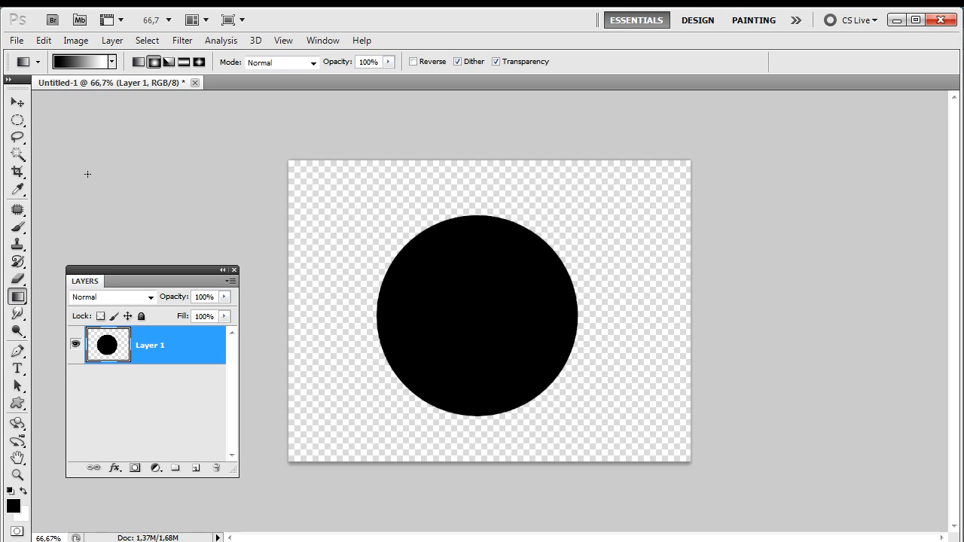
pyautogui.click(413, 61)
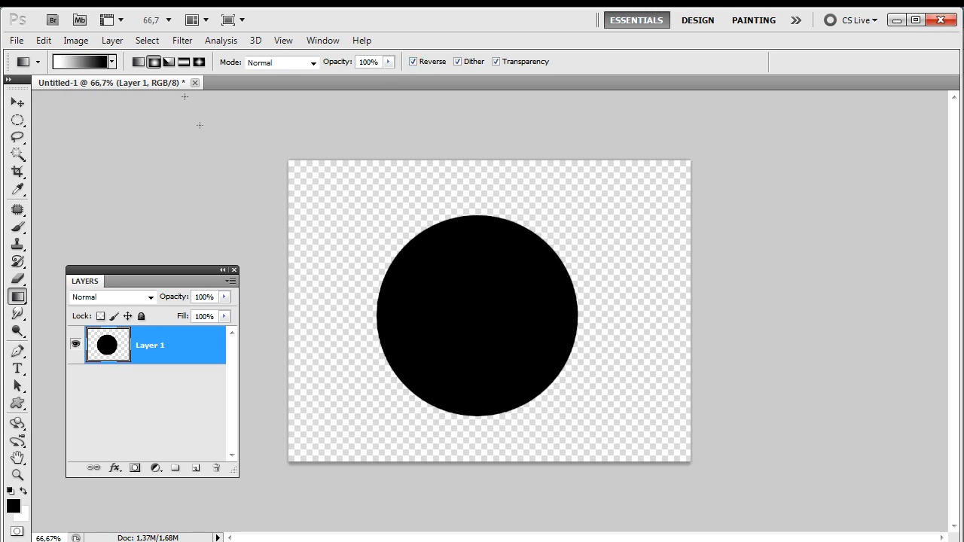
pyautogui.click(154, 62)
pyautogui.keyDown('ctrl'); pyautogui.click(113, 347); pyautogui.keyUp('ctrl')
pyautogui.moveTo(611, 401); pyautogui.dragTo(458, 300)
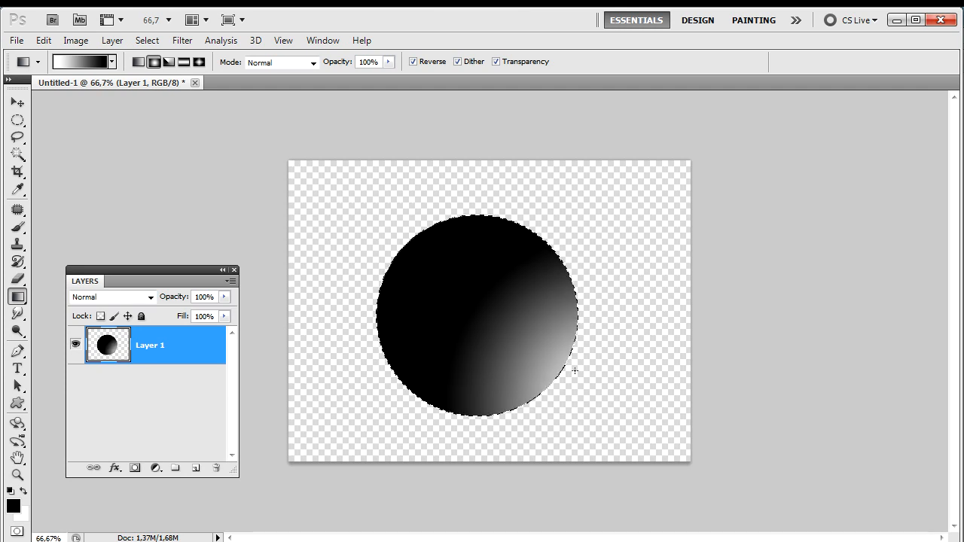
# Refill the circle with a radial gradient whose white highlight sits inside its lower-right edge, and deselect it
pyautogui.hotkey('ctrl', 'd')
pyautogui.hotkey('ctrl', 'z')
pyautogui.moveTo(426, 271); pyautogui.dragTo(563, 378)
pyautogui.hotkey('ctrl', 'd')
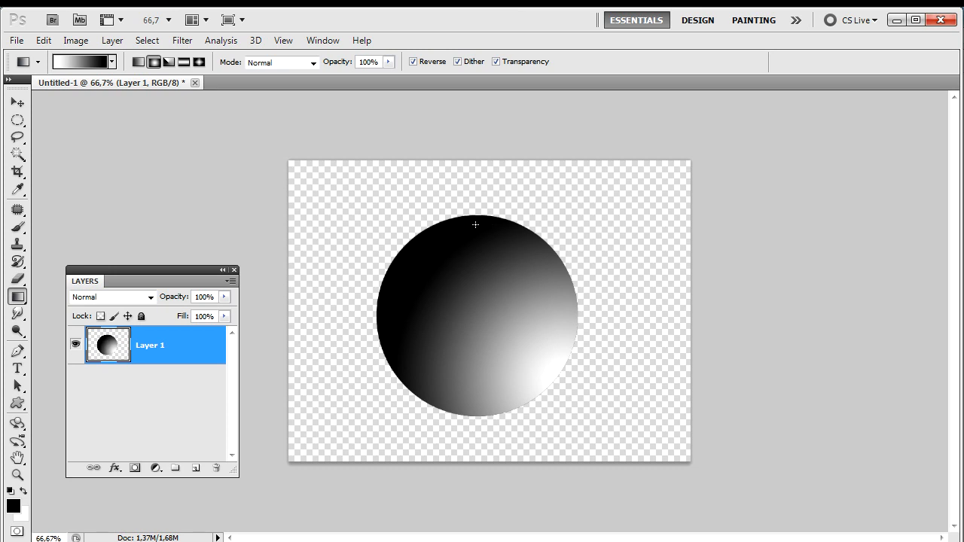
# Reselect the circle, fill it with a radial gradient whose white highlight lies at its upper-right edge, and deselect it
pyautogui.hotkey('ctrl', 'shift', 'd')
pyautogui.moveTo(589, 266); pyautogui.dragTo(381, 342)
pyautogui.hotkey('ctrl', 'd')
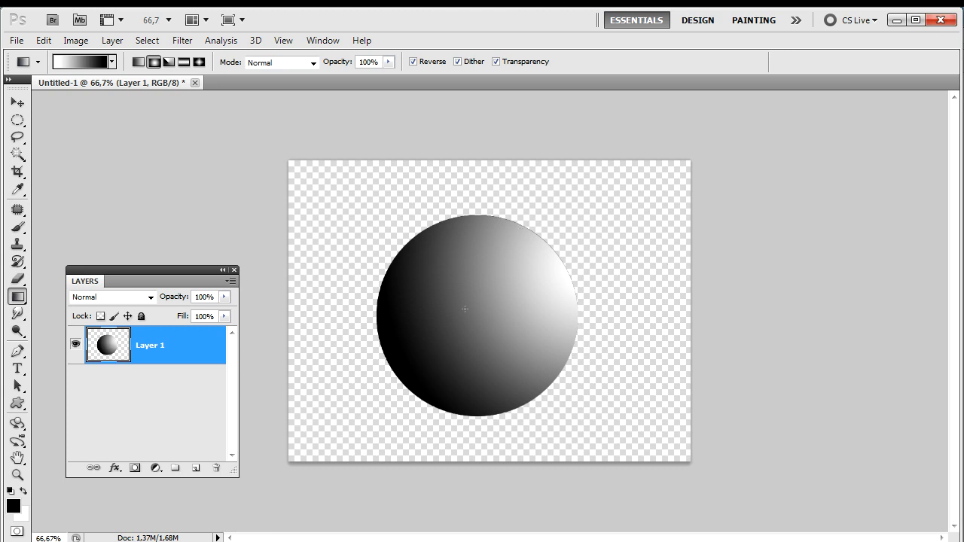
# Try a drop shadow falling to the lower left of the ball at an angle of 25°, and return to the Gradient tool
pyautogui.click(115, 468)
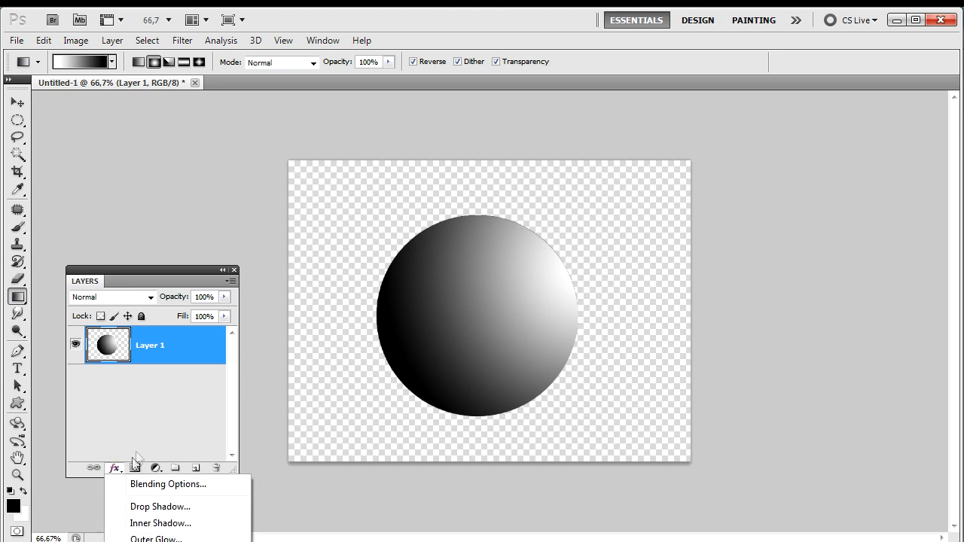
pyautogui.click(132, 508)
pyautogui.moveTo(470, 360); pyautogui.dragTo(457, 391)
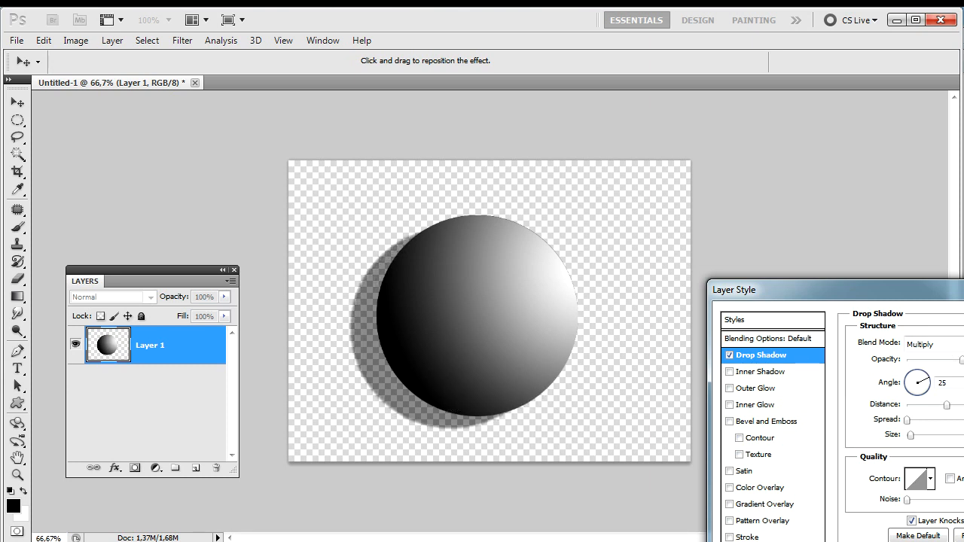
pyautogui.press('Escape')
pyautogui.press('g')
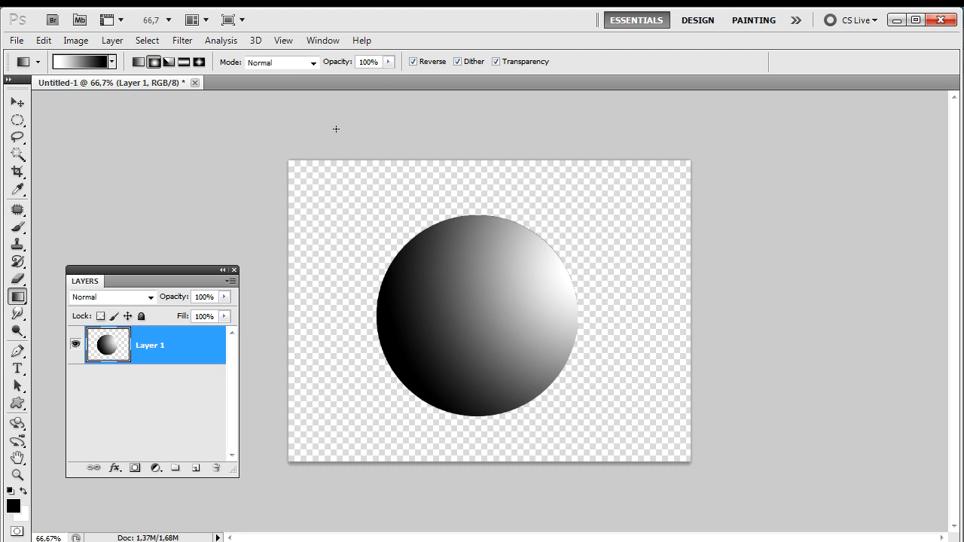
# Edit the gradient and recolour its starting colour stop dark red, #9d0d0d
pyautogui.click(81, 63)
pyautogui.moveTo(101, 134); pyautogui.dragTo(170, 105)
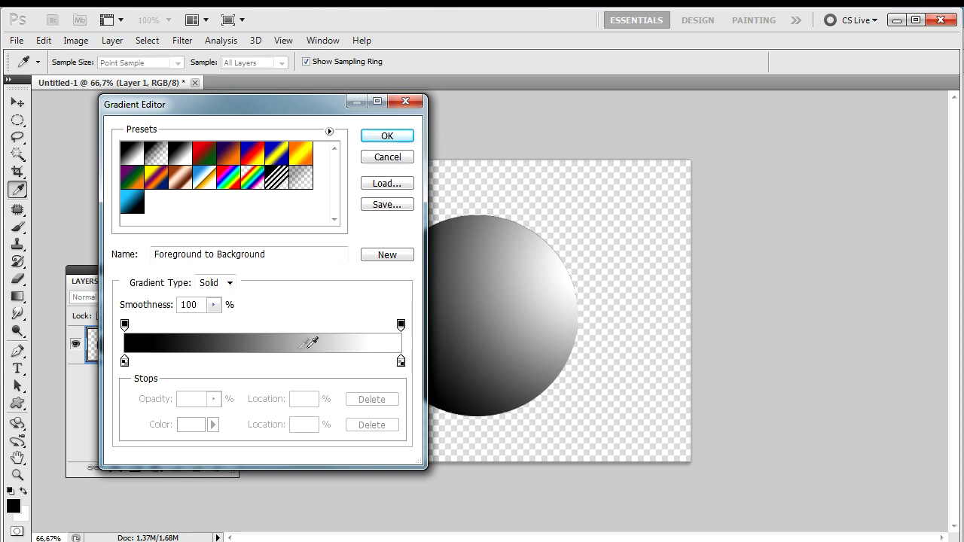
pyautogui.click(401, 362)
pyautogui.moveTo(401, 363)
pyautogui.mouseDown()
pyautogui.moveTo(321, 365)
pyautogui.moveTo(401, 362)
pyautogui.mouseUp()
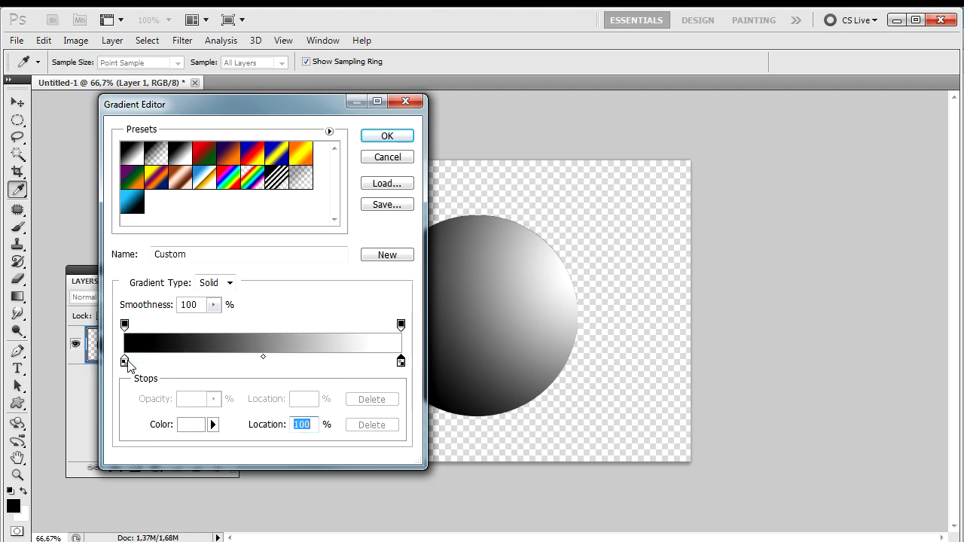
pyautogui.doubleClick(125, 361)
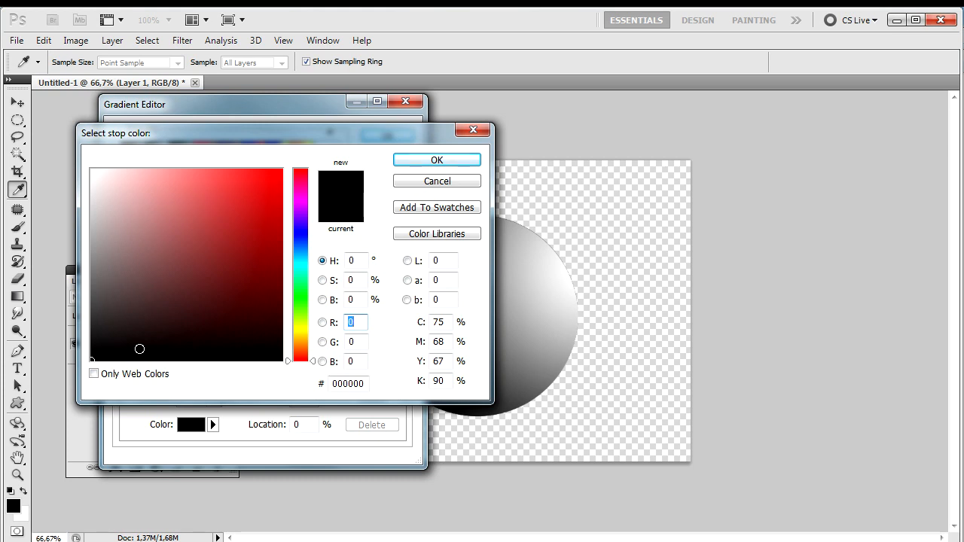
pyautogui.click(267, 243)
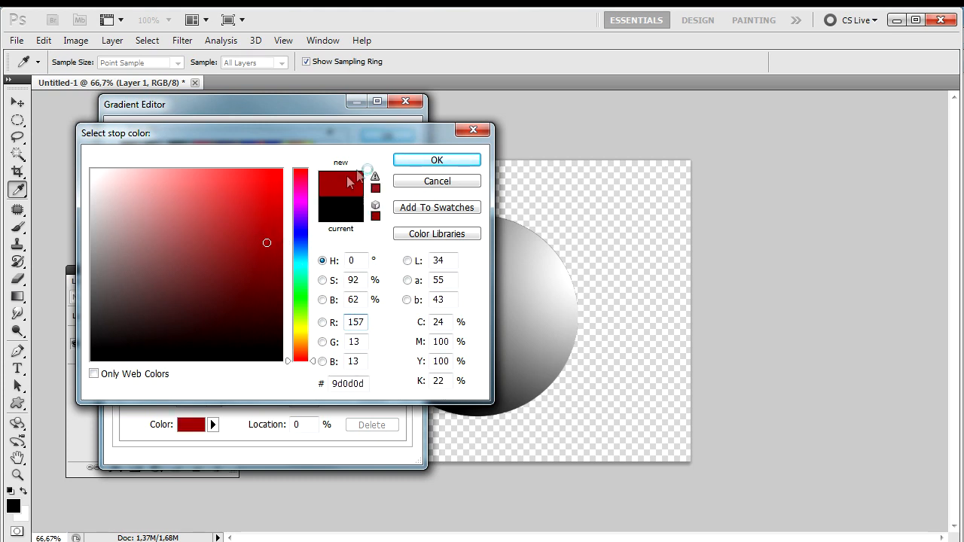
pyautogui.click(437, 160)
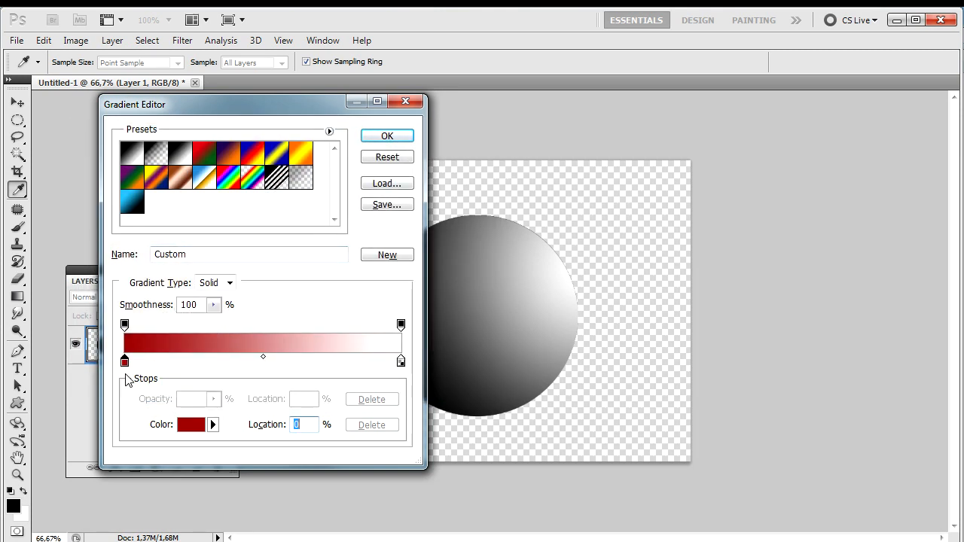
# Add an amber colour stop with hue 44°, place it at 35%, and shift the midpoint before it to 5%
pyautogui.click(190, 363)
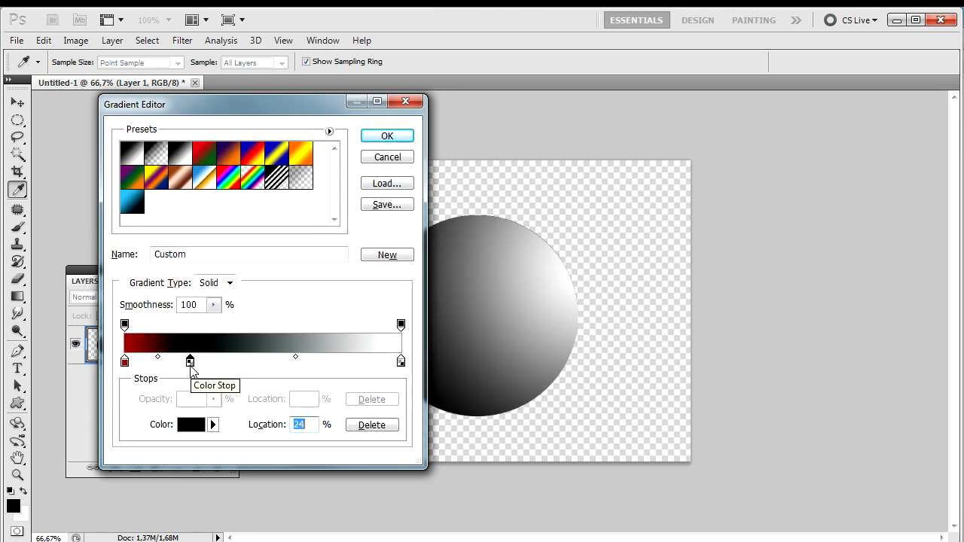
pyautogui.doubleClick(191, 363)
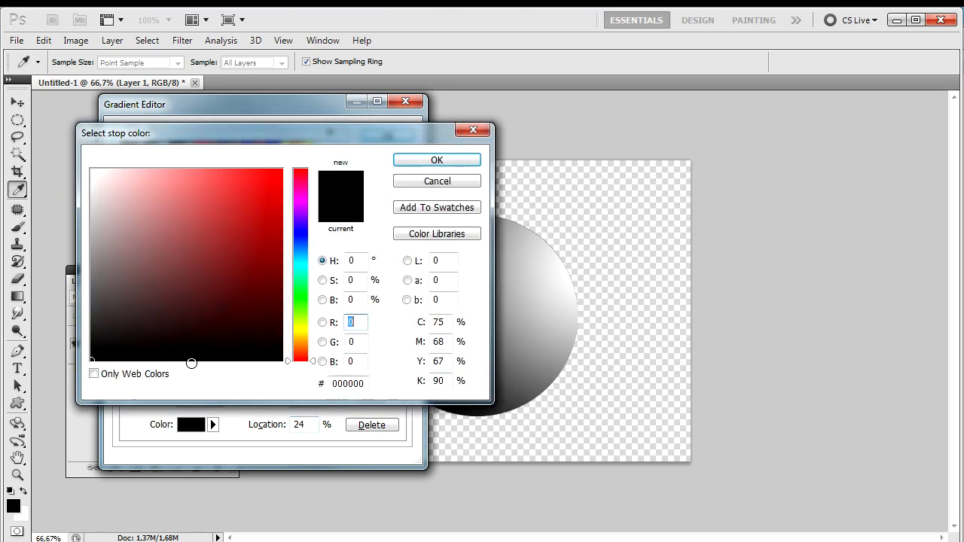
pyautogui.click(294, 338)
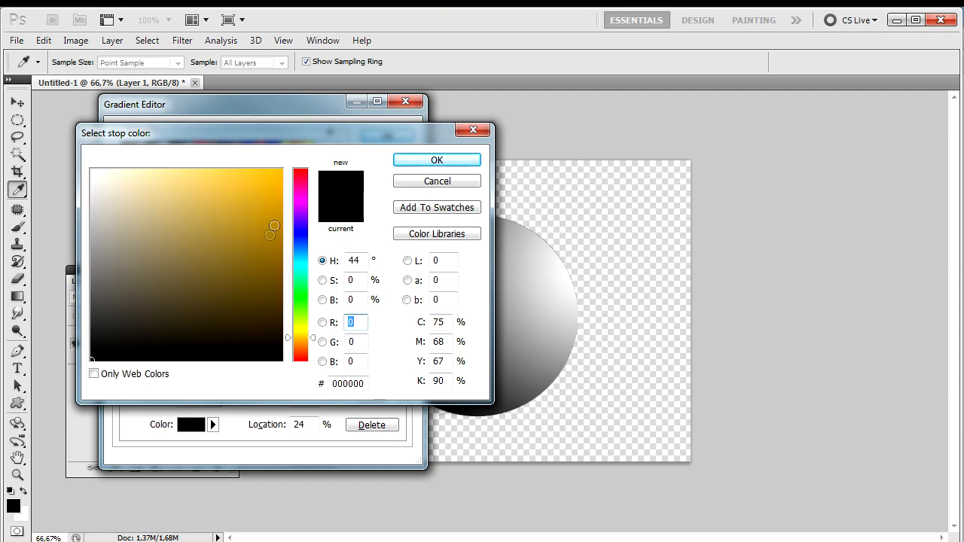
pyautogui.moveTo(274, 215); pyautogui.dragTo(273, 176)
pyautogui.click(426, 161)
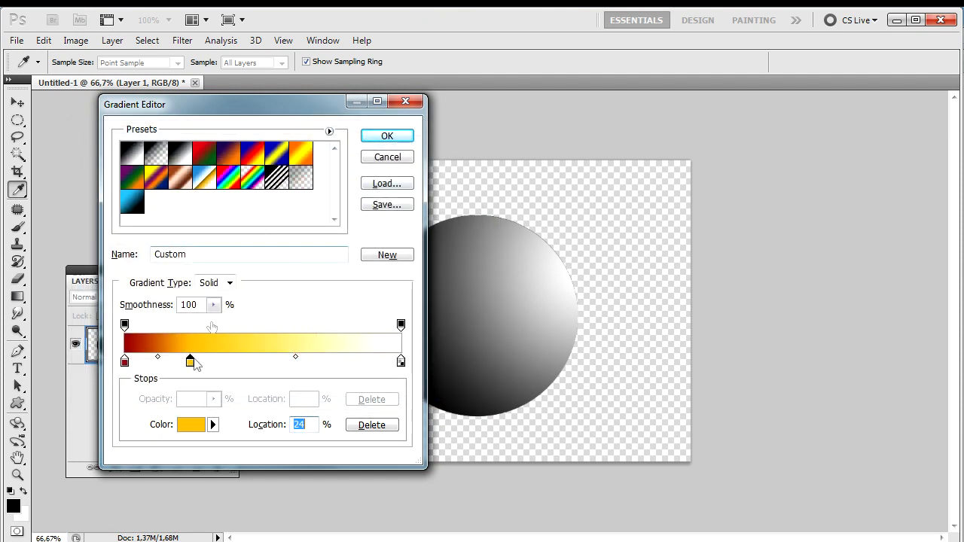
pyautogui.moveTo(191, 361); pyautogui.dragTo(223, 361)
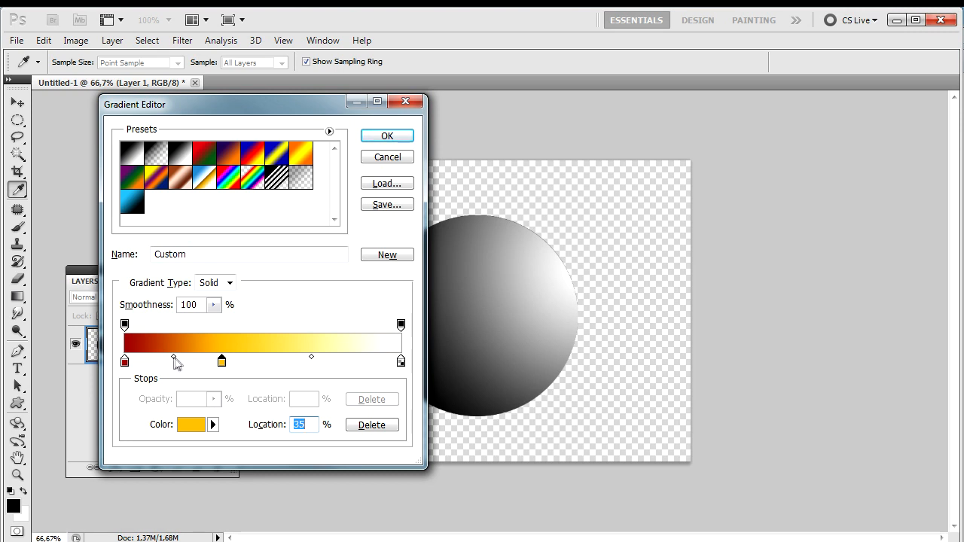
pyautogui.moveTo(176, 362)
pyautogui.mouseDown()
pyautogui.moveTo(140, 362)
pyautogui.moveTo(171, 360)
pyautogui.mouseUp()
pyautogui.moveTo(196, 364); pyautogui.dragTo(133, 379)
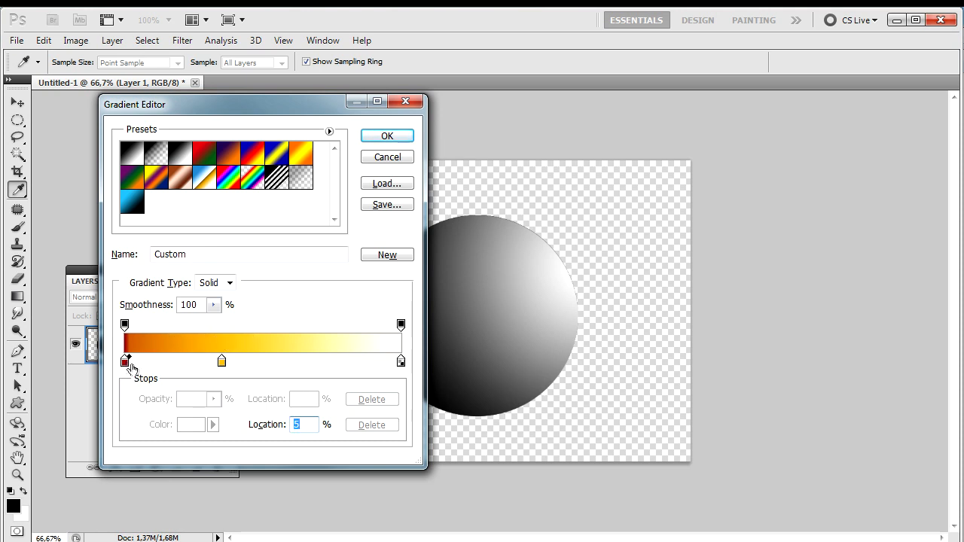
# Add a bright green colour stop, #17f60c, at 69% between the amber stop and the gradient's end
pyautogui.moveTo(130, 357); pyautogui.dragTo(315, 362)
pyautogui.doubleClick(313, 362)
pyautogui.click(298, 299)
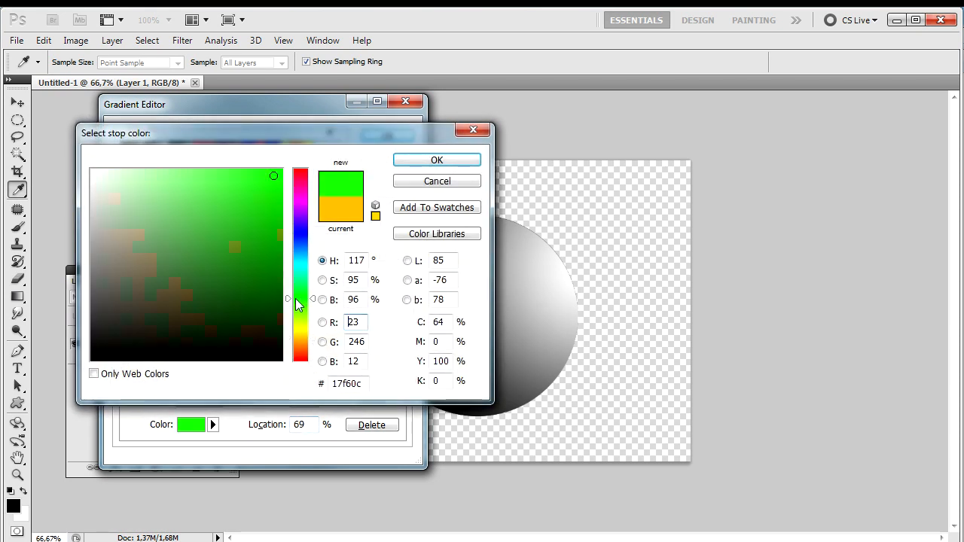
pyautogui.click(402, 165)
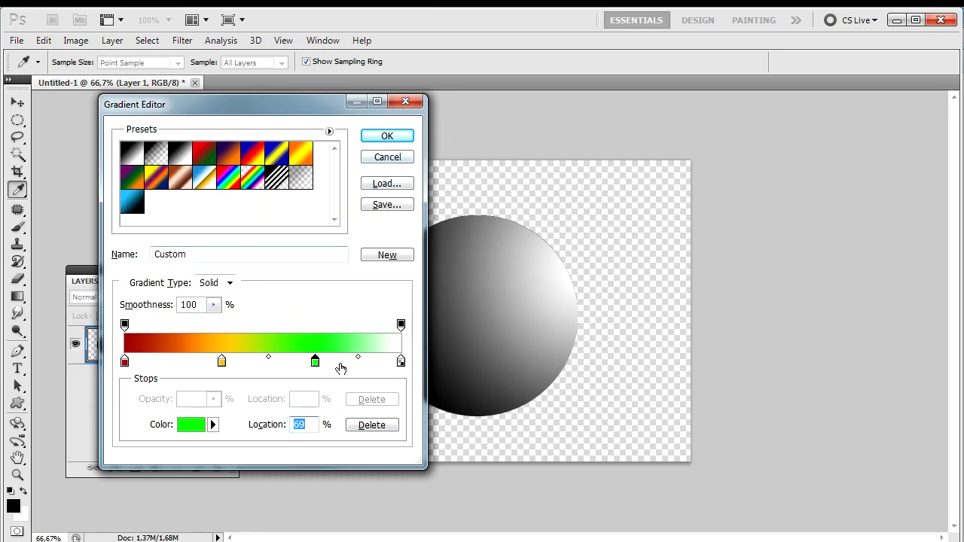
# Recolour the gradient's end stop at 100% bright blue
pyautogui.click(401, 362)
pyautogui.doubleClick(402, 361)
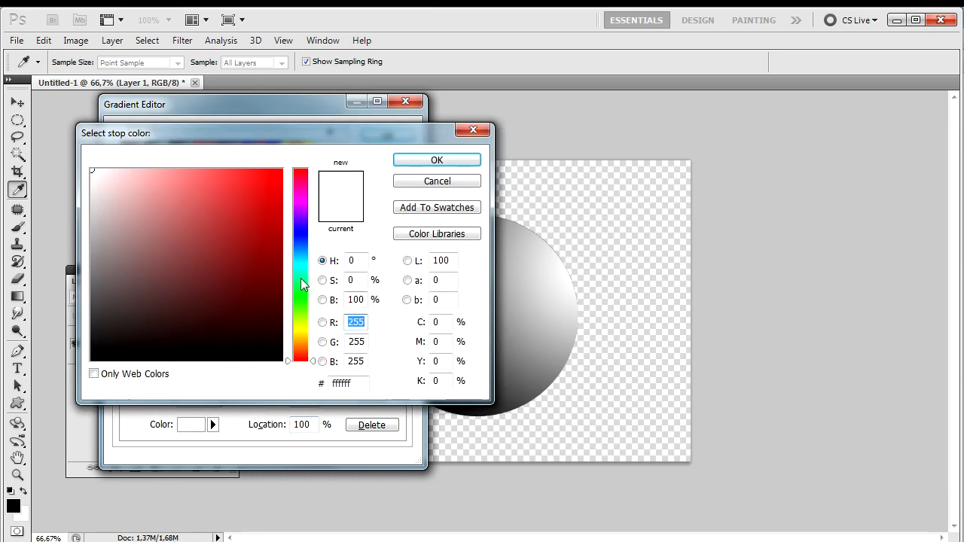
pyautogui.click(300, 255)
pyautogui.click(278, 202)
pyautogui.click(437, 160)
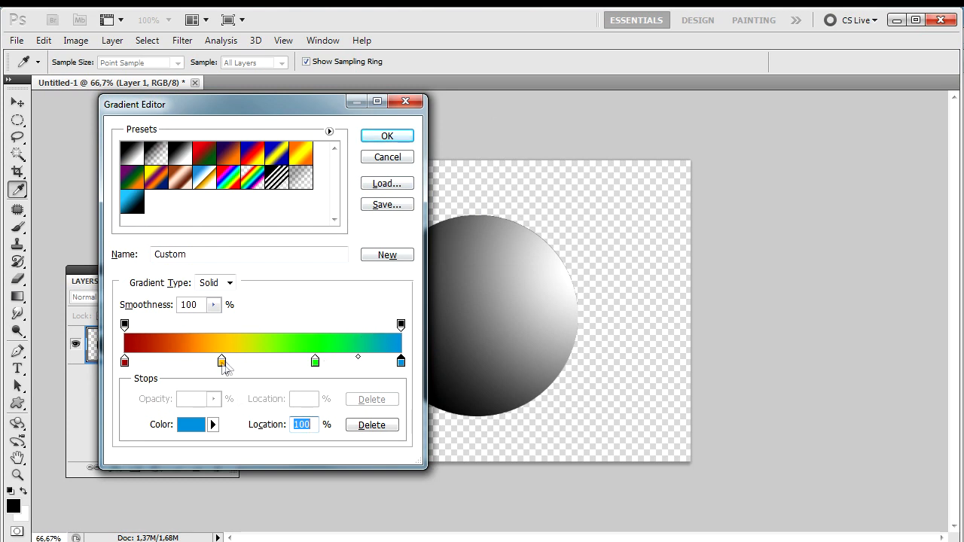
# Move the amber stop slightly toward red, the green stop to 67% and their midpoint toward amber, and accept the custom gradient
pyautogui.moveTo(224, 366); pyautogui.dragTo(211, 366)
pyautogui.moveTo(316, 365); pyautogui.dragTo(312, 365)
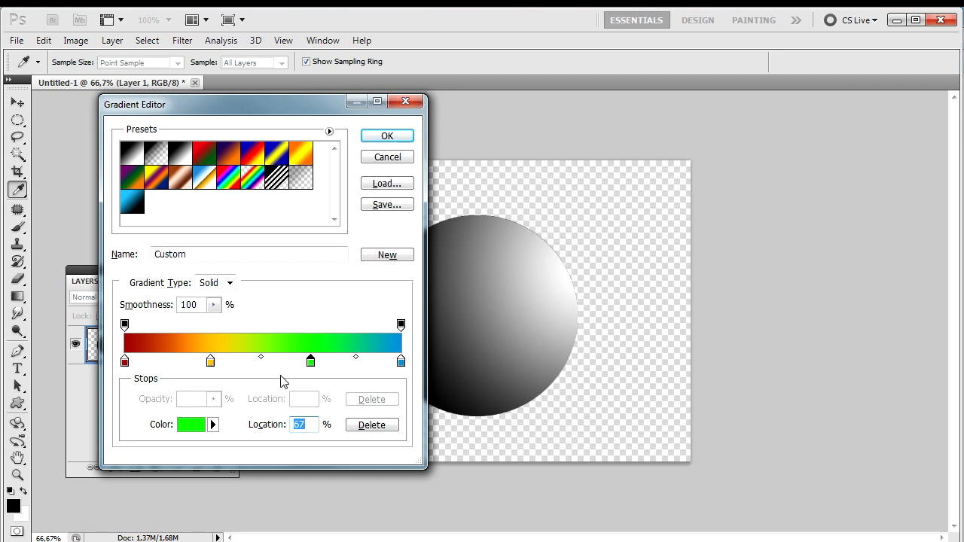
pyautogui.moveTo(262, 358); pyautogui.dragTo(251, 358)
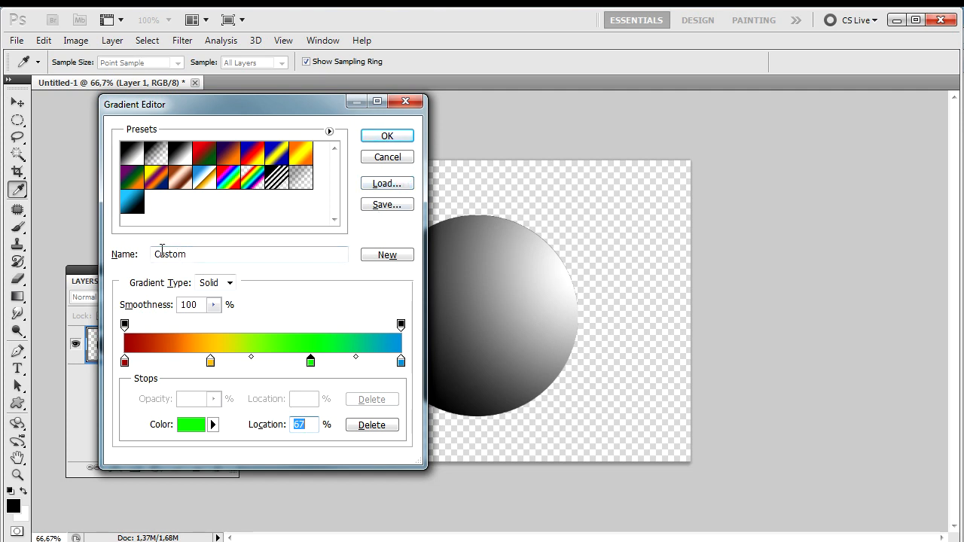
pyautogui.click(214, 249)
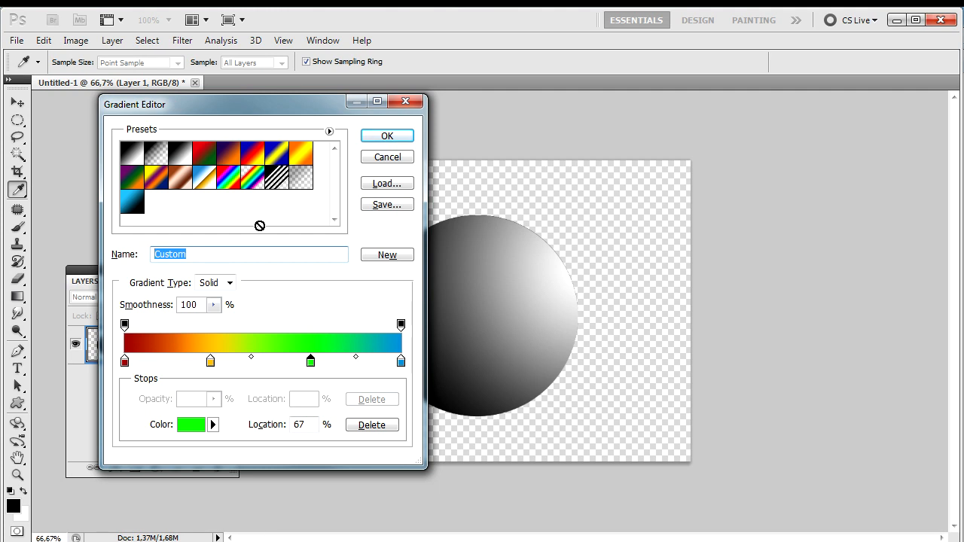
pyautogui.press('Return')
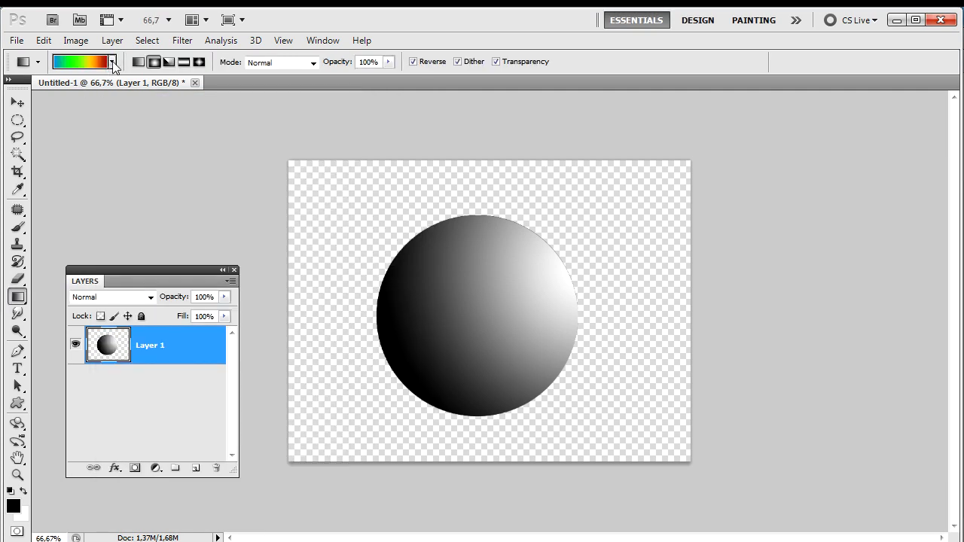
pyautogui.click(112, 62)
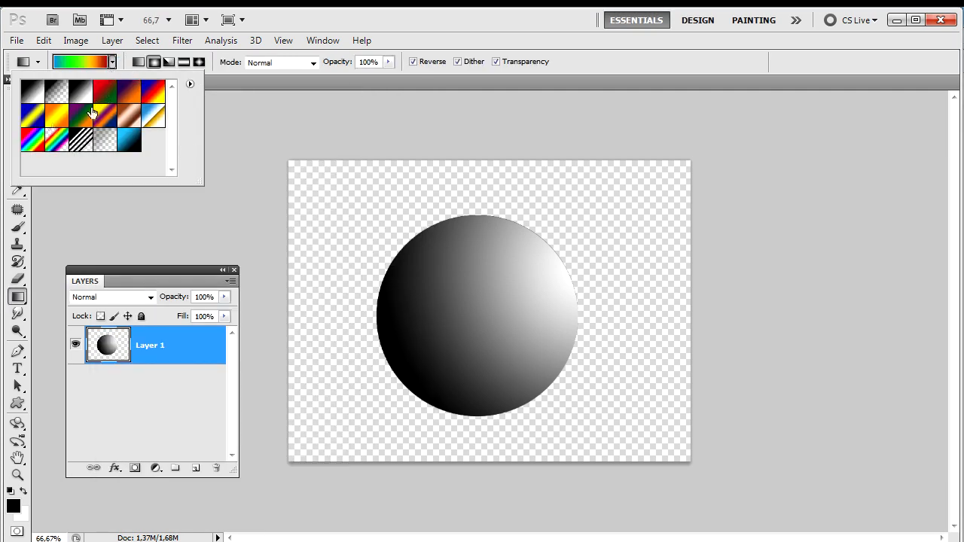
pyautogui.click(237, 237)
# Add a new layer beneath the ball and fill it with the multicolour radial gradient, starting from the canvas's lower-left corner
pyautogui.hotkey('ctrl', 'shift', 'n')
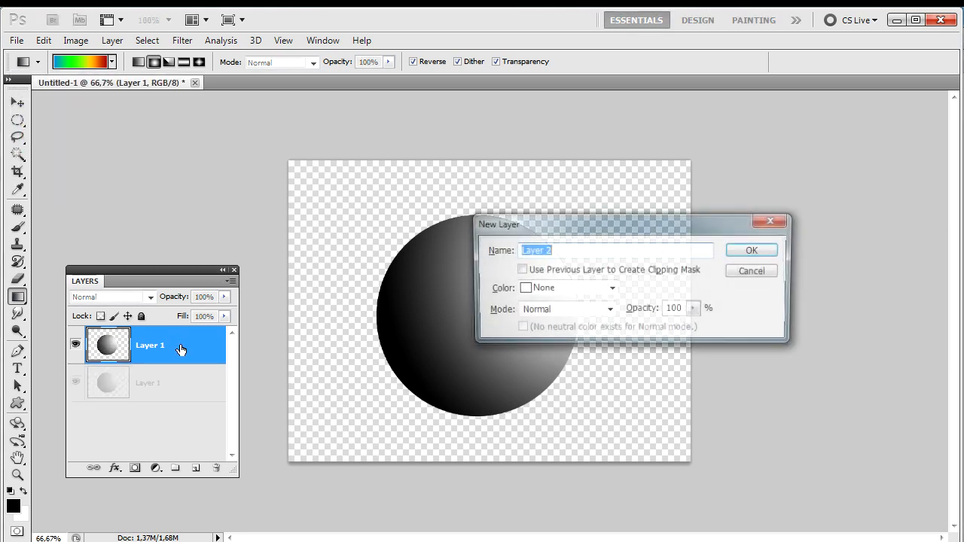
pyautogui.press('Return')
pyautogui.moveTo(180, 350); pyautogui.dragTo(179, 400)
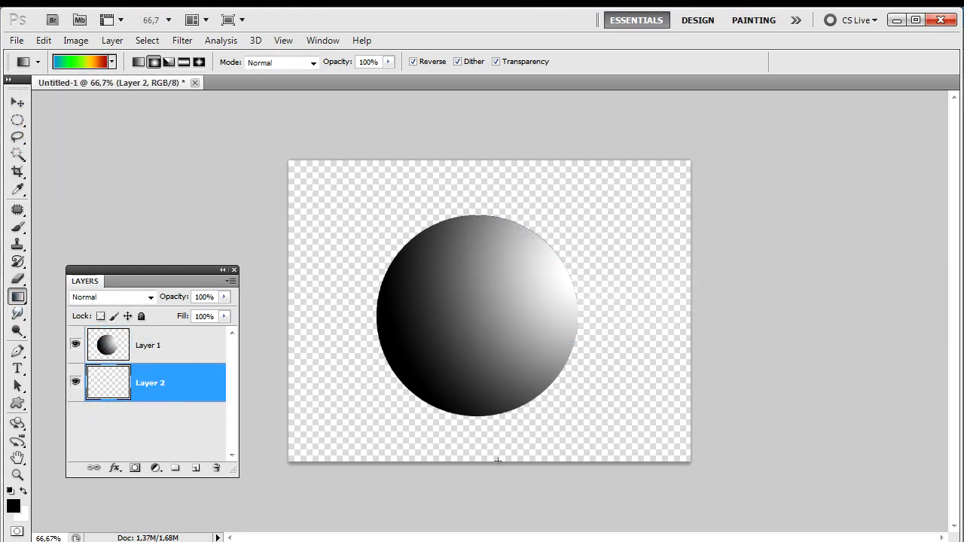
pyautogui.moveTo(286, 475); pyautogui.dragTo(700, 231)
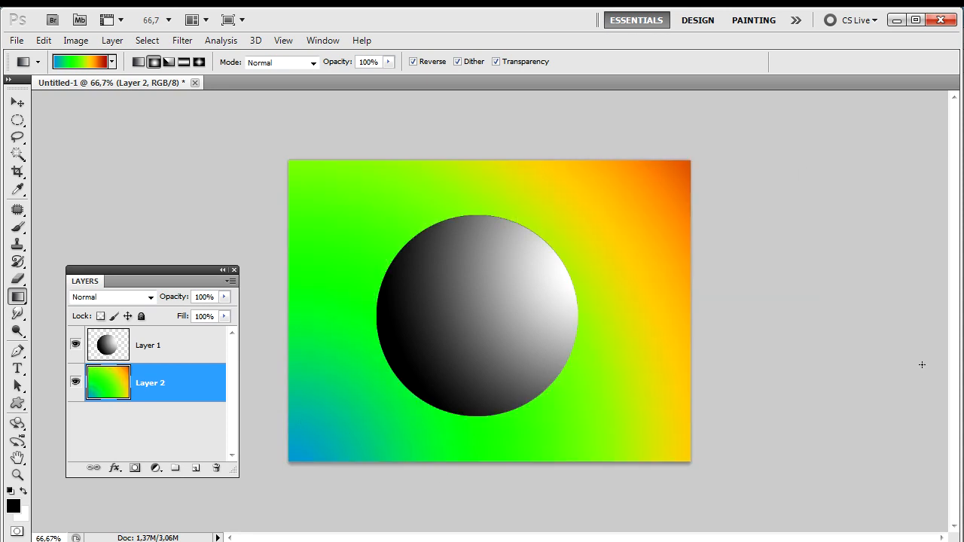
# Hide the ball's layer, Layer 1, and open the photo imagem.jpg
pyautogui.hotkey('alt', ']')
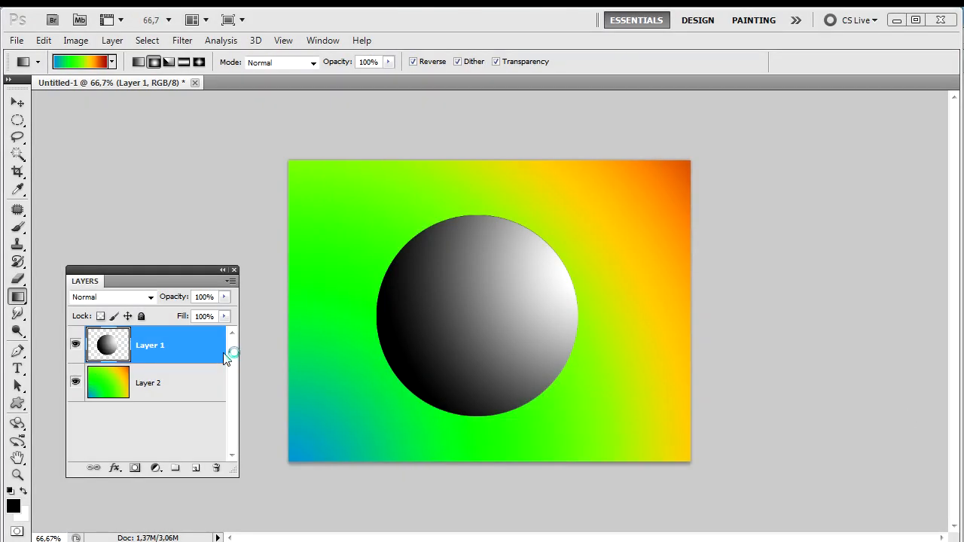
pyautogui.click(75, 345)
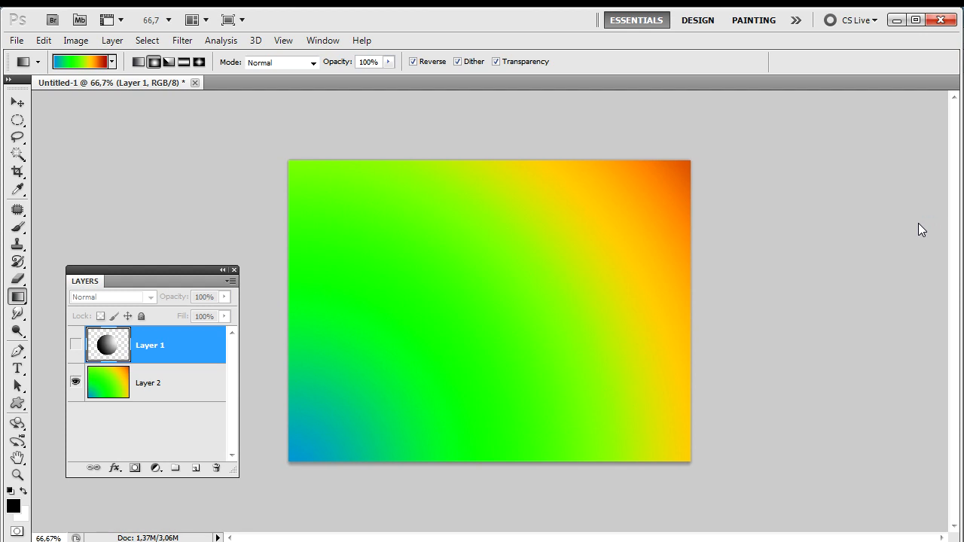
pyautogui.click(16, 40)
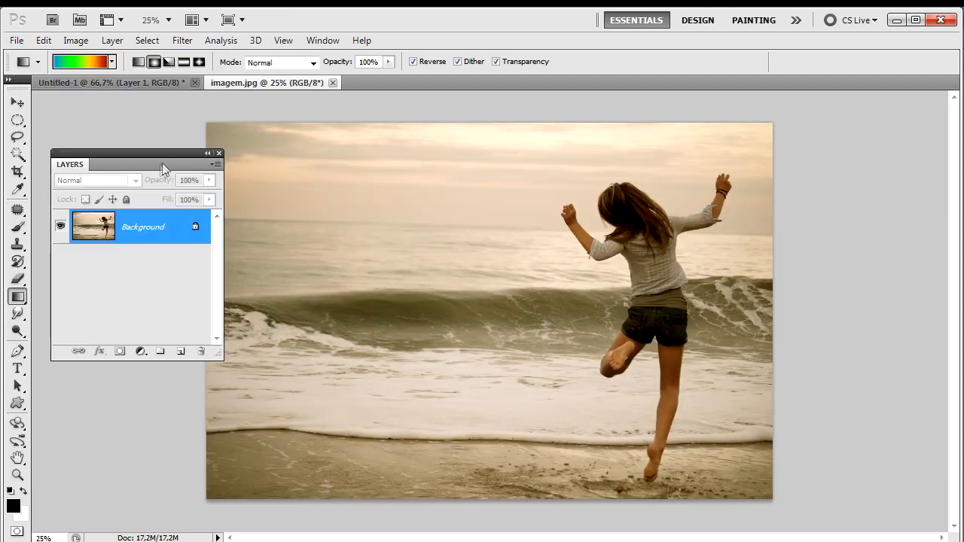
pyautogui.moveTo(163, 153)
pyautogui.mouseDown()
pyautogui.moveTo(129, 152)
pyautogui.moveTo(152, 137)
pyautogui.moveTo(824, 197)
pyautogui.moveTo(878, 134)
pyautogui.mouseUp()
pyautogui.moveTo(17, 296); pyautogui.dragTo(83, 302)
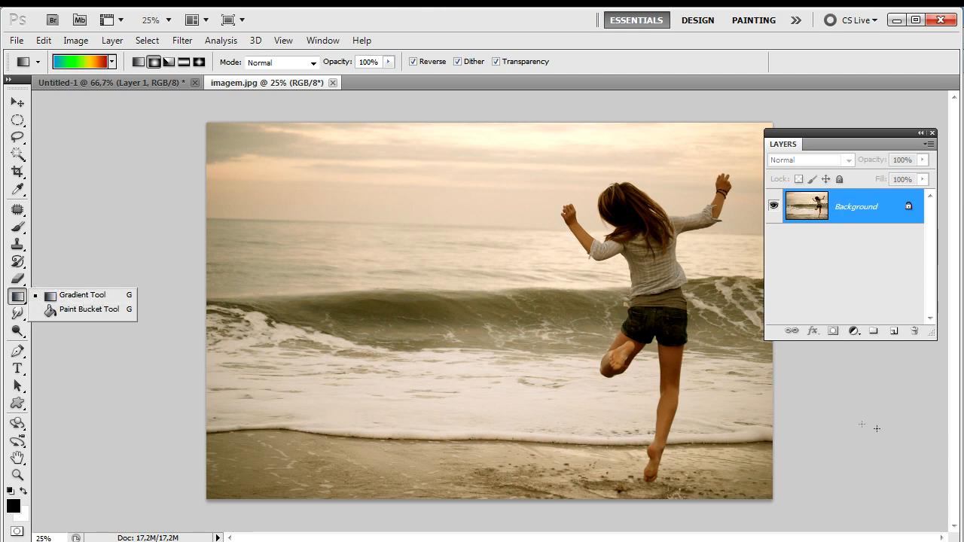
pyautogui.click(809, 345)
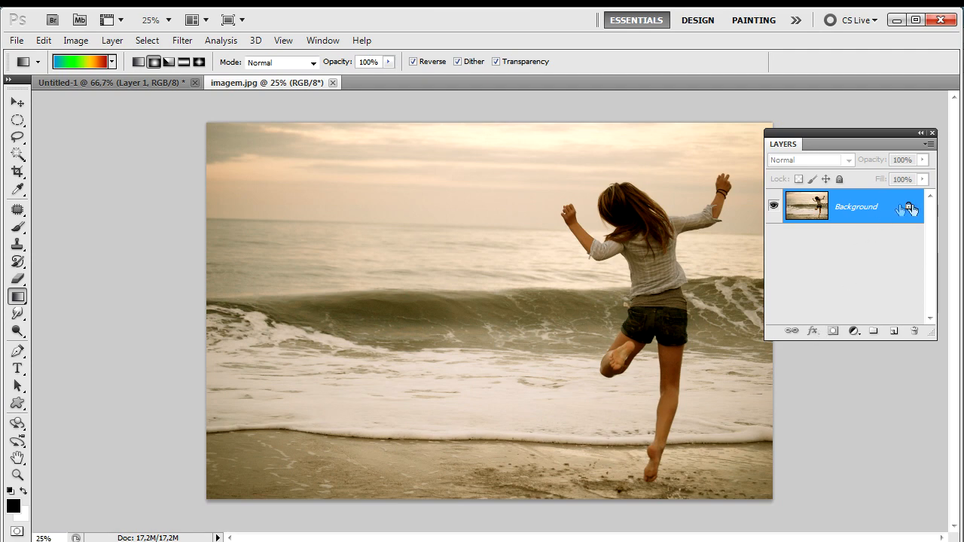
# Convert the photo's locked Background into a regular layer named Gradient
pyautogui.doubleClick(873, 212)
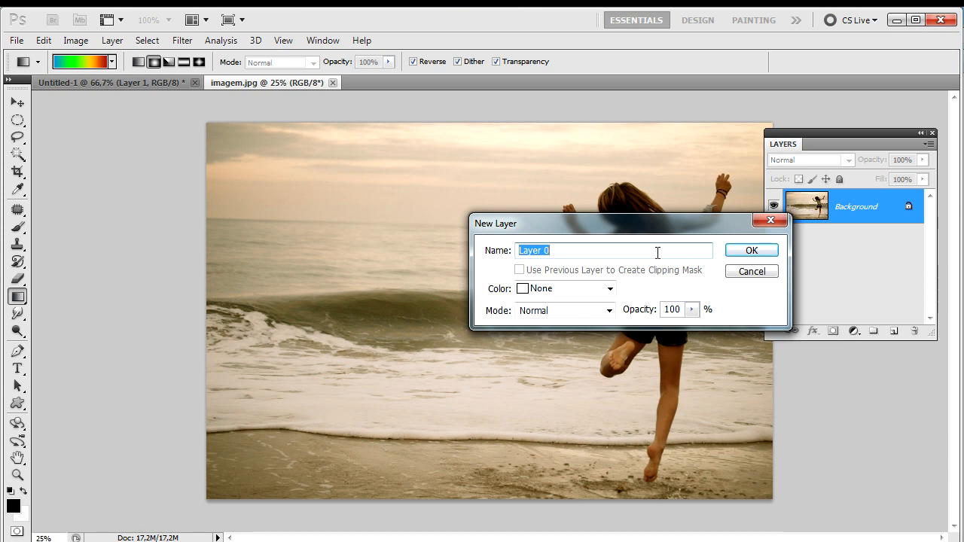
pyautogui.press('BackSpace')
pyautogui.write('Gradient')
pyautogui.press('Return')
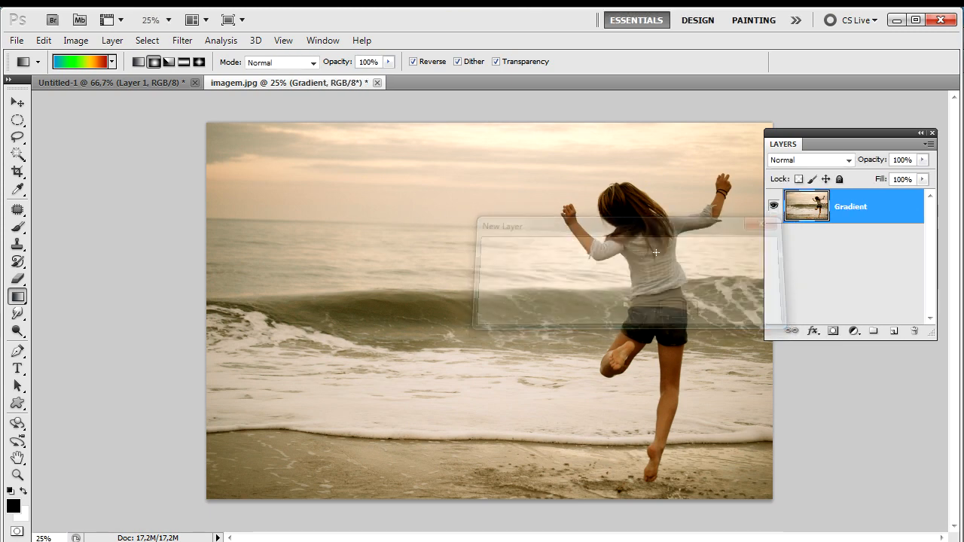
# Try a black-to-white linear Gradient Overlay at 90° on the photo's layer
pyautogui.moveTo(871, 147); pyautogui.dragTo(187, 152)
pyautogui.click(131, 336)
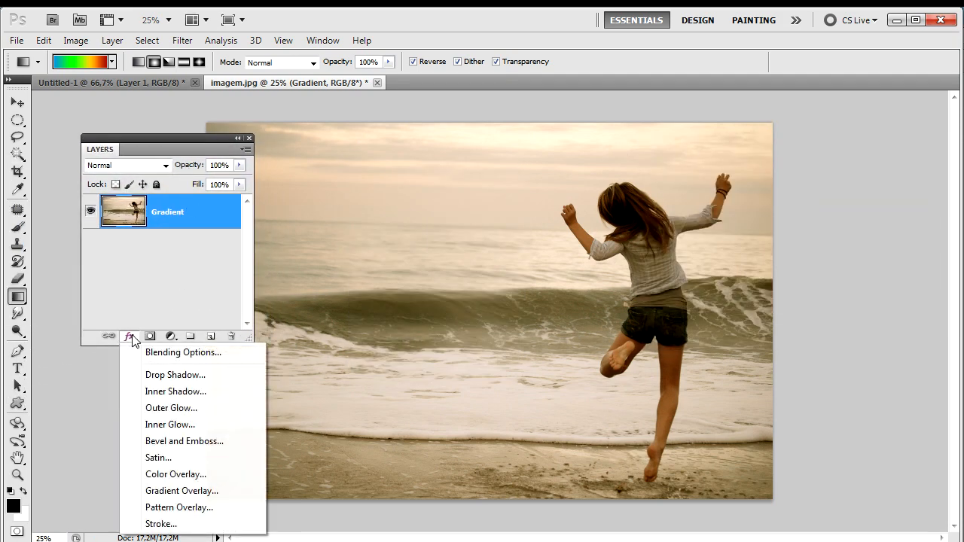
pyautogui.click(219, 492)
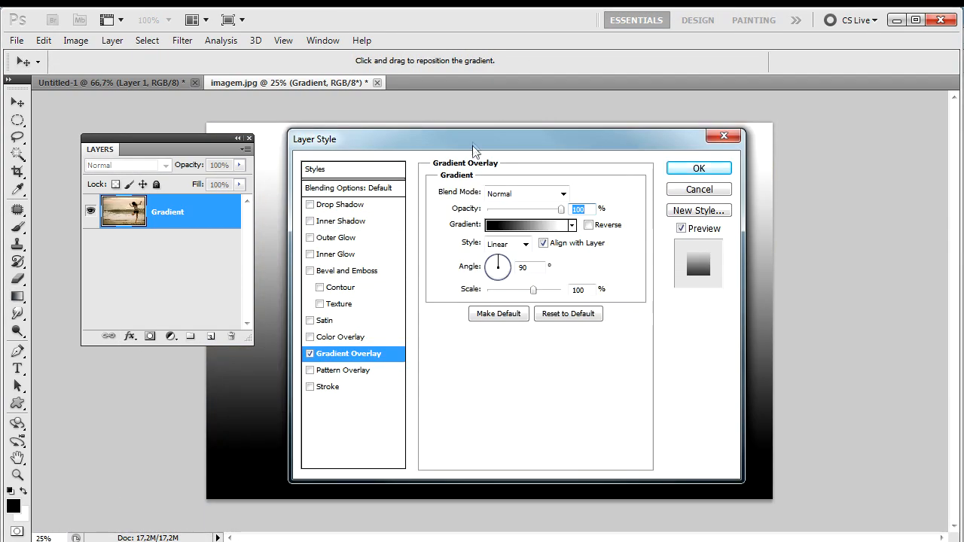
pyautogui.moveTo(475, 148); pyautogui.dragTo(691, 139)
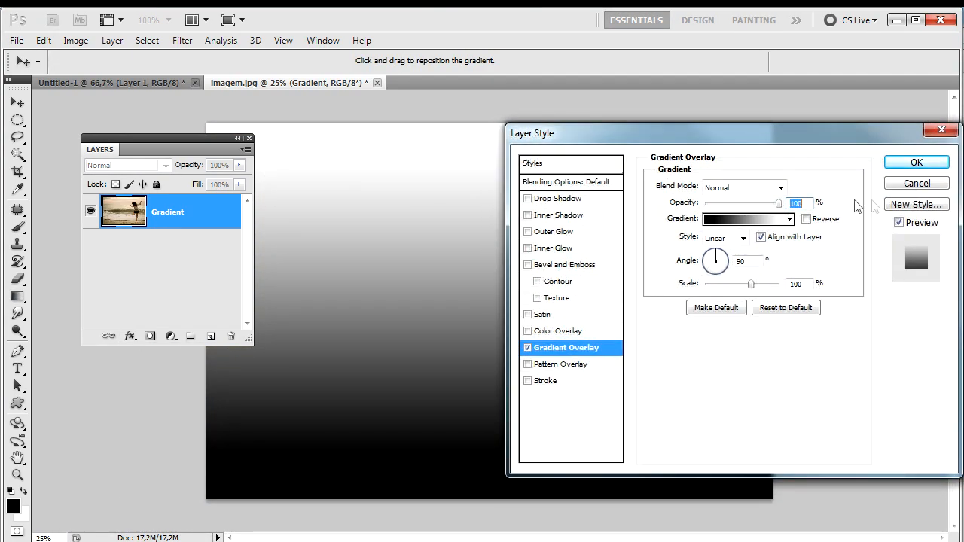
pyautogui.click(917, 183)
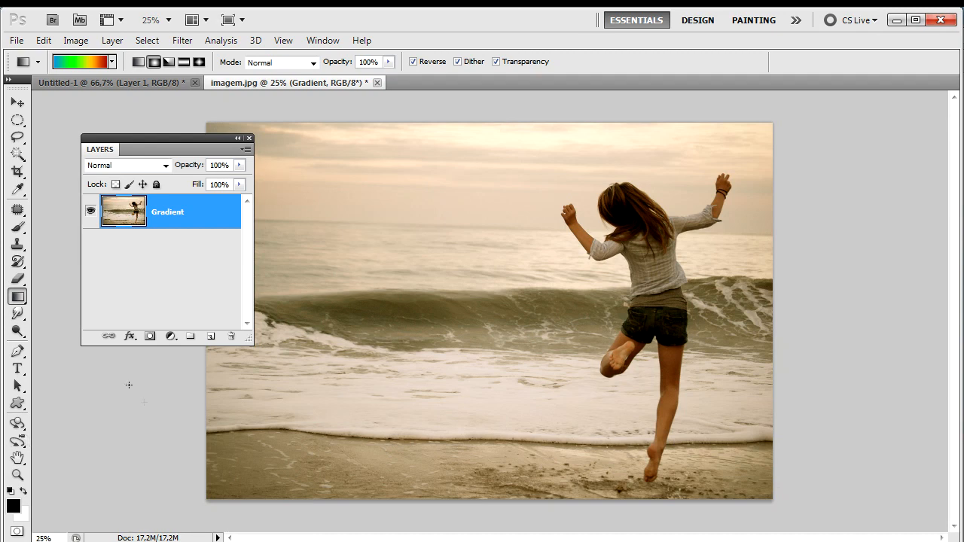
pyautogui.rightClick(18, 296)
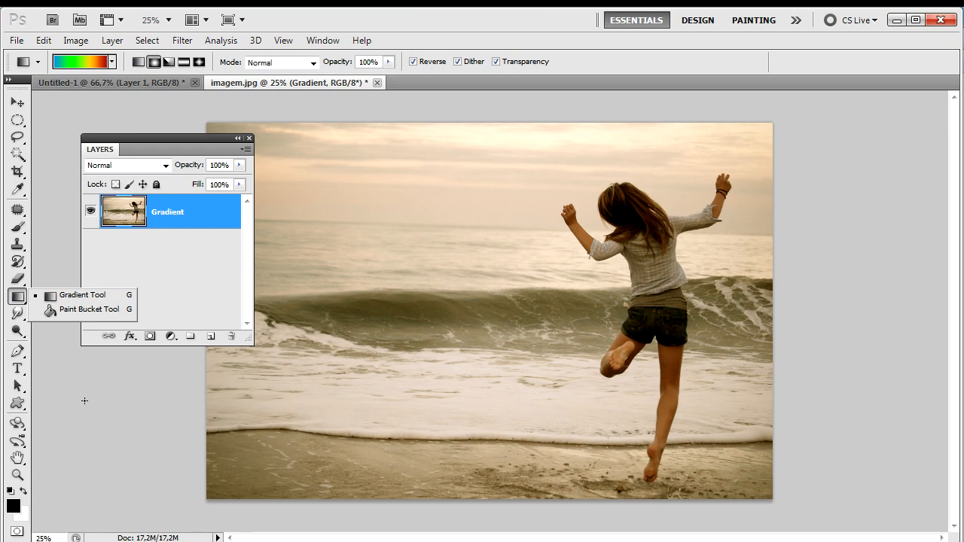
# Examine the Gradient Overlay's blend modes, gradient presets and gradient styles on the photo's layer
pyautogui.click(130, 336)
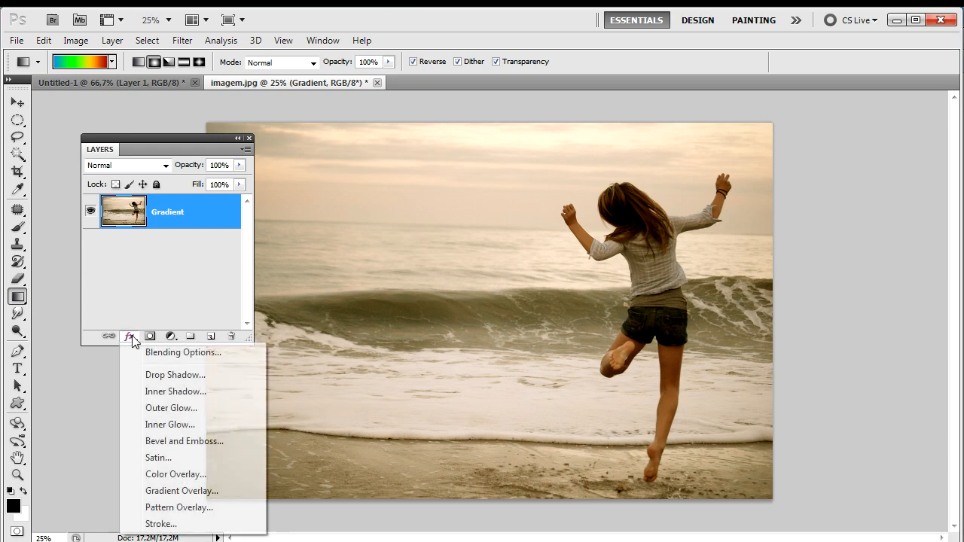
pyautogui.click(209, 491)
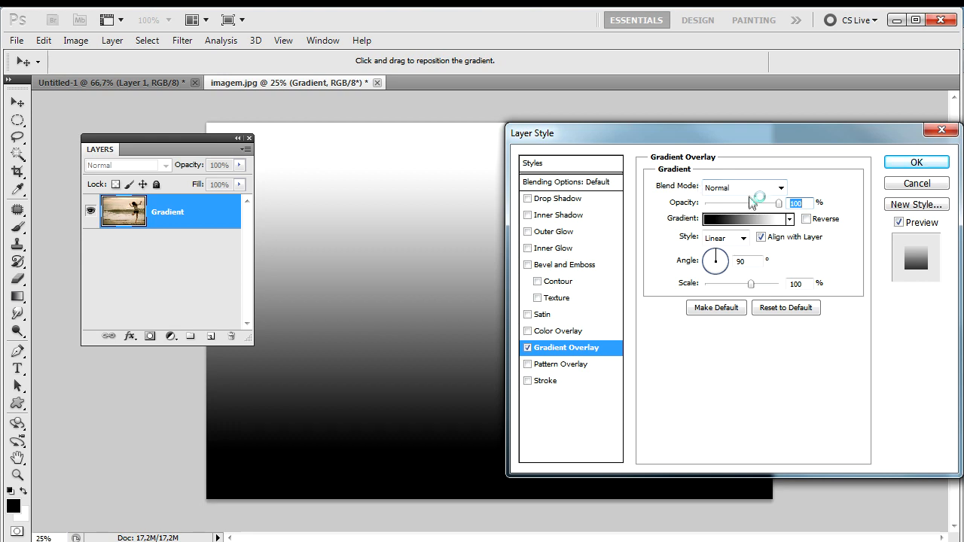
pyautogui.click(753, 190)
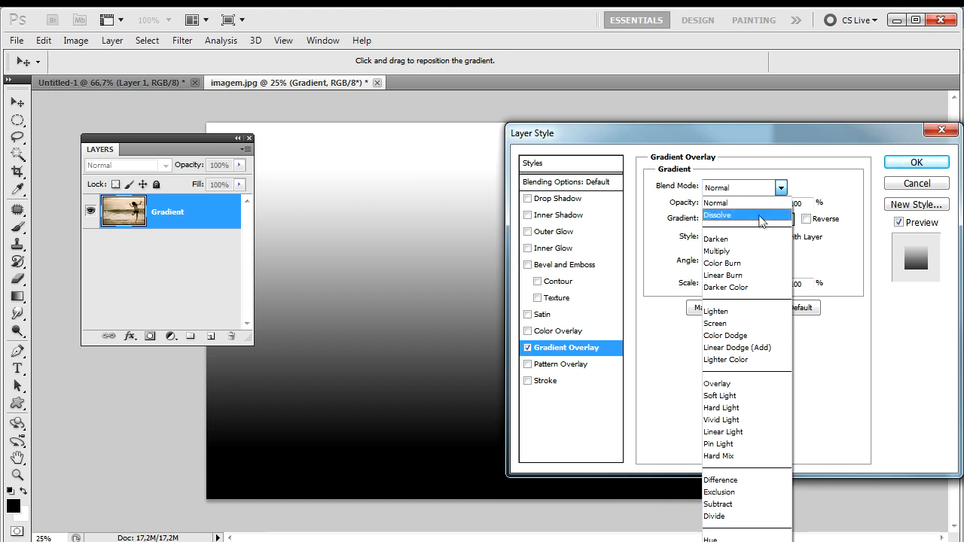
pyautogui.click(737, 203)
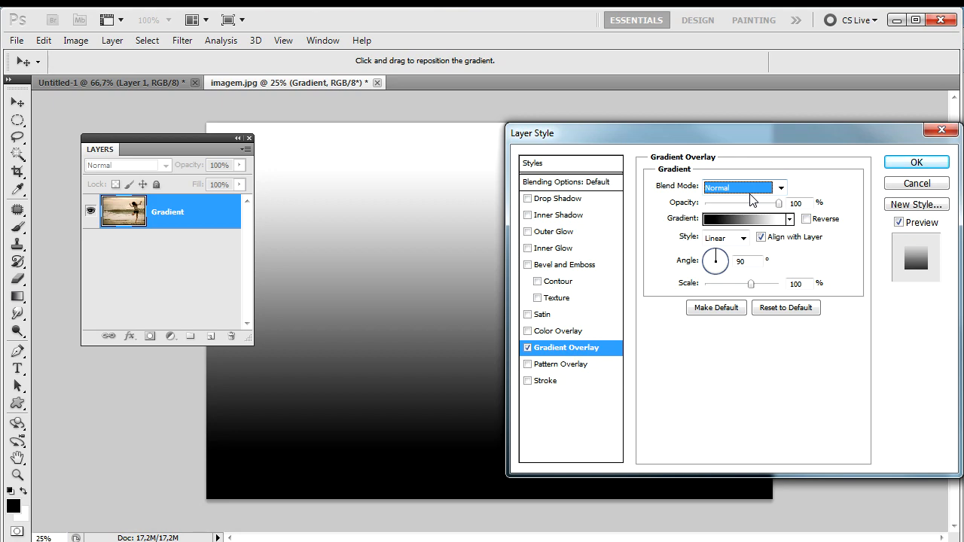
pyautogui.click(753, 219)
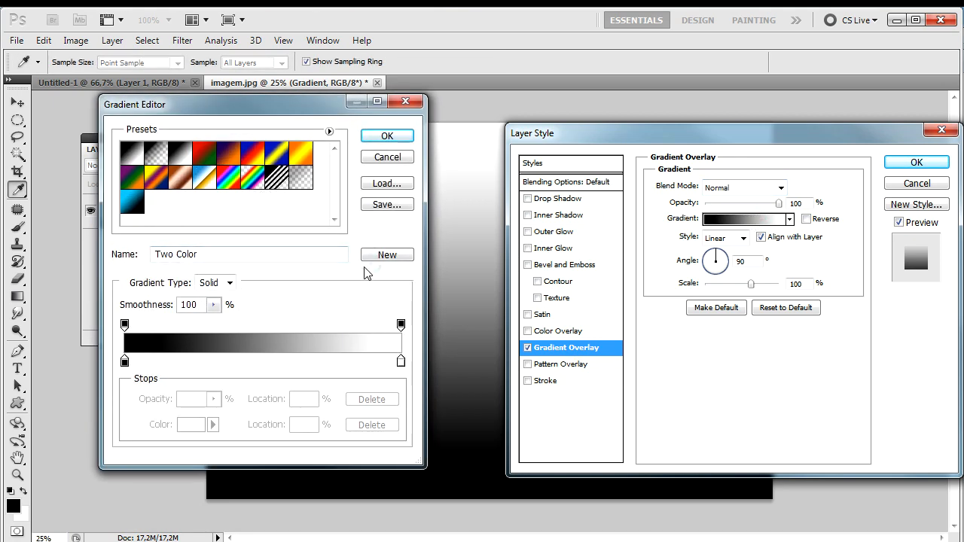
pyautogui.click(387, 156)
pyautogui.click(743, 238)
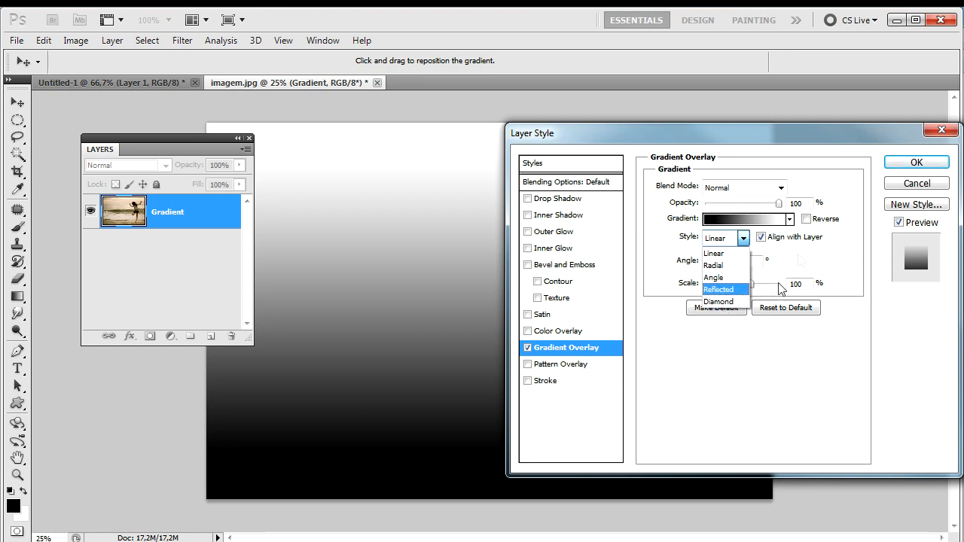
pyautogui.click(835, 238)
# Try reversing the overlay's gradient direction twice, restoring the original direction each time
pyautogui.click(806, 219)
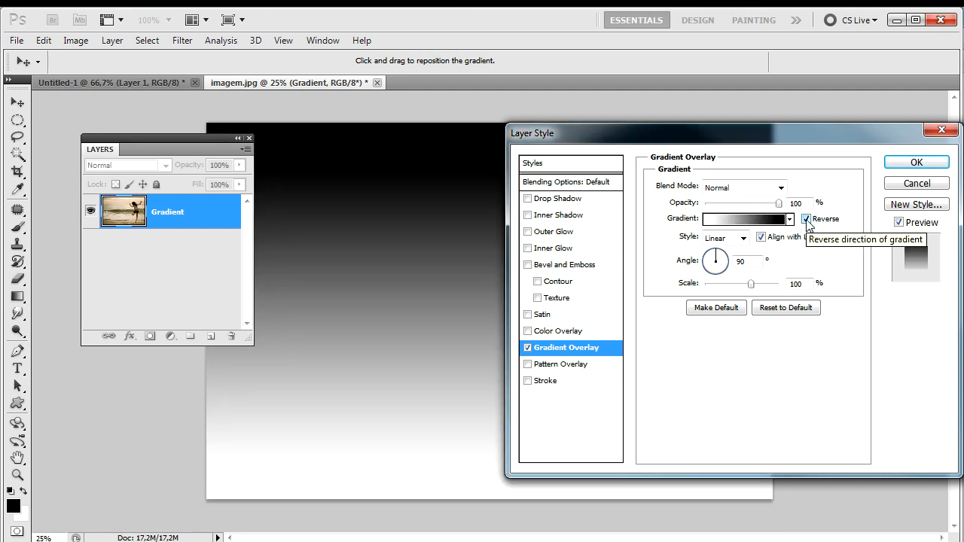
pyautogui.click(806, 220)
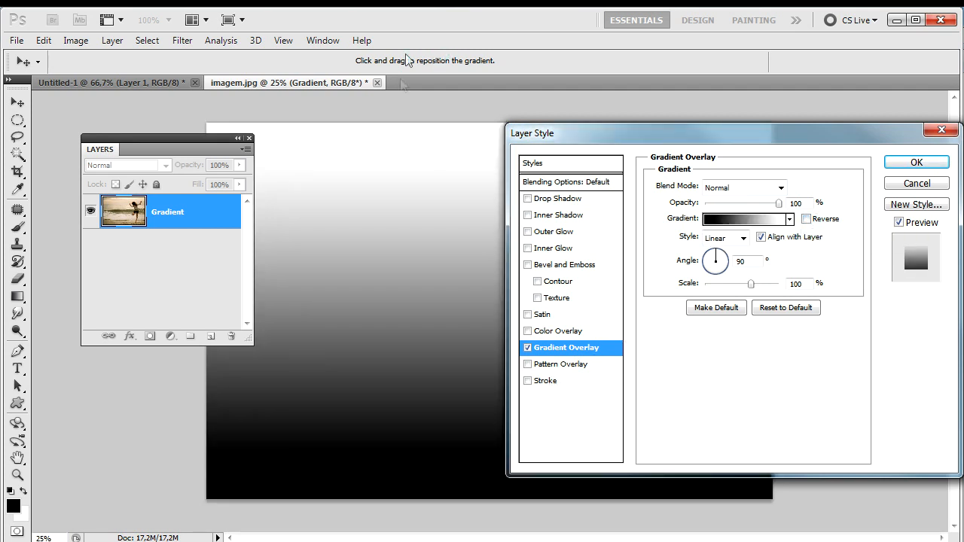
pyautogui.click(806, 219)
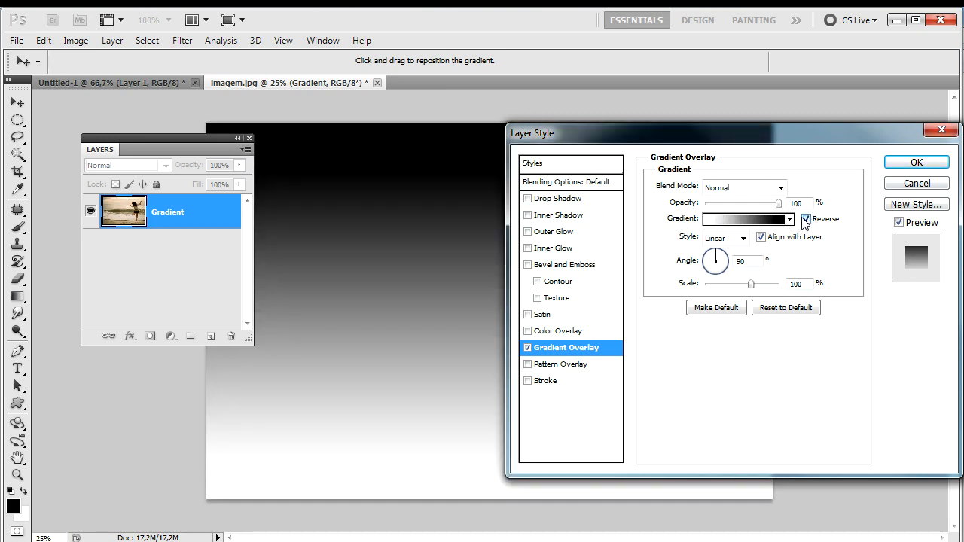
pyautogui.click(805, 219)
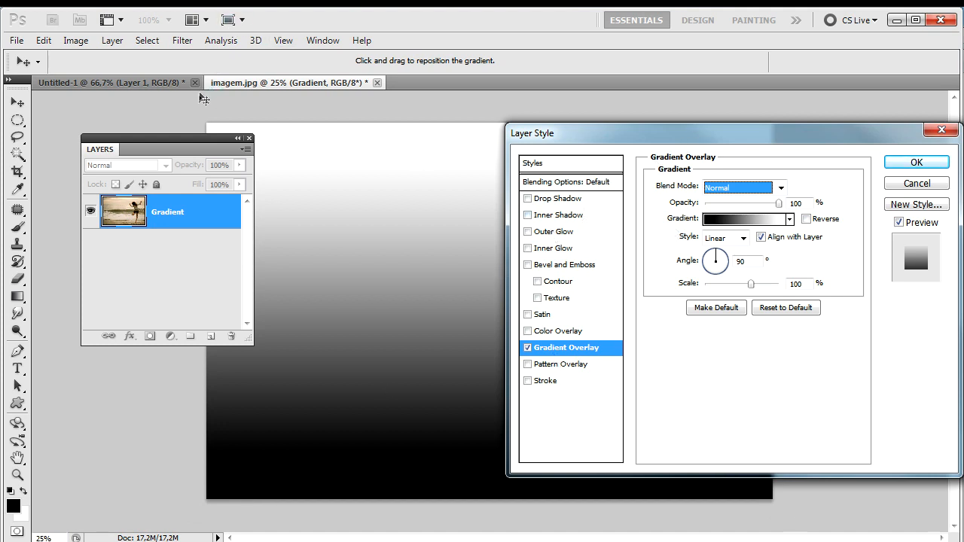
# Try rotating the overlay's gradient angle to 54°, and discard the Gradient Overlay
pyautogui.click(718, 252)
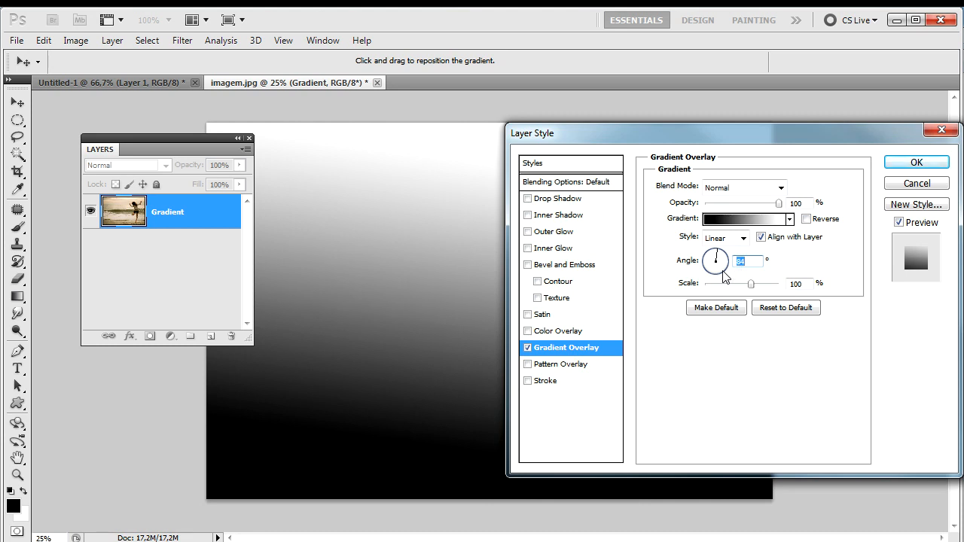
pyautogui.moveTo(721, 260)
pyautogui.mouseDown()
pyautogui.moveTo(721, 273)
pyautogui.moveTo(719, 256)
pyautogui.moveTo(725, 262)
pyautogui.mouseUp()
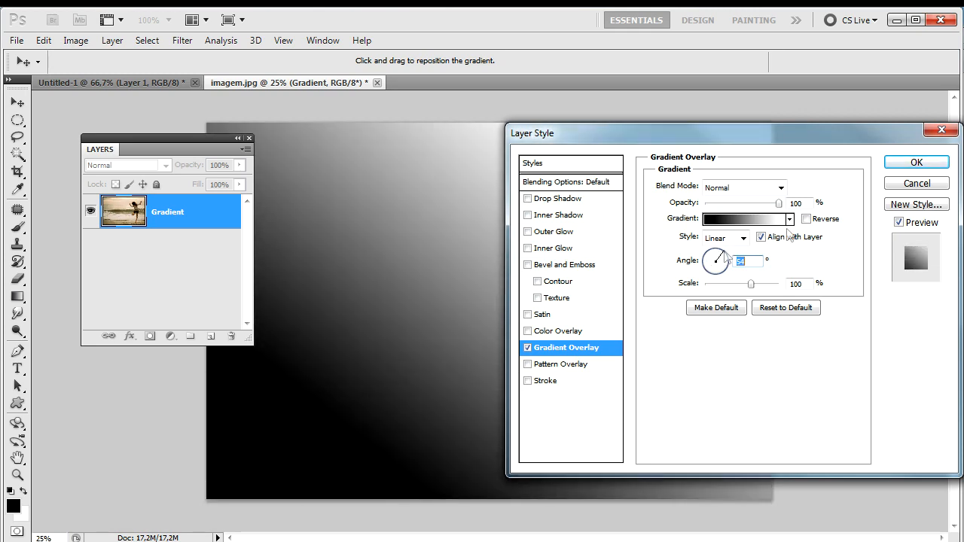
pyautogui.click(915, 184)
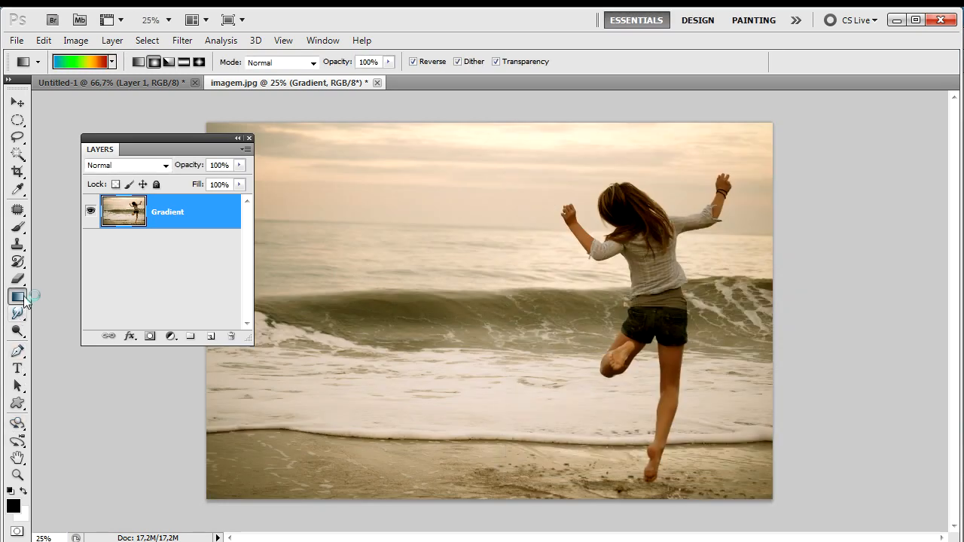
# Try the black-and-white preset as a radial gradient from the photo's lower-left to its upper-right corner, and undo it
pyautogui.click(110, 63)
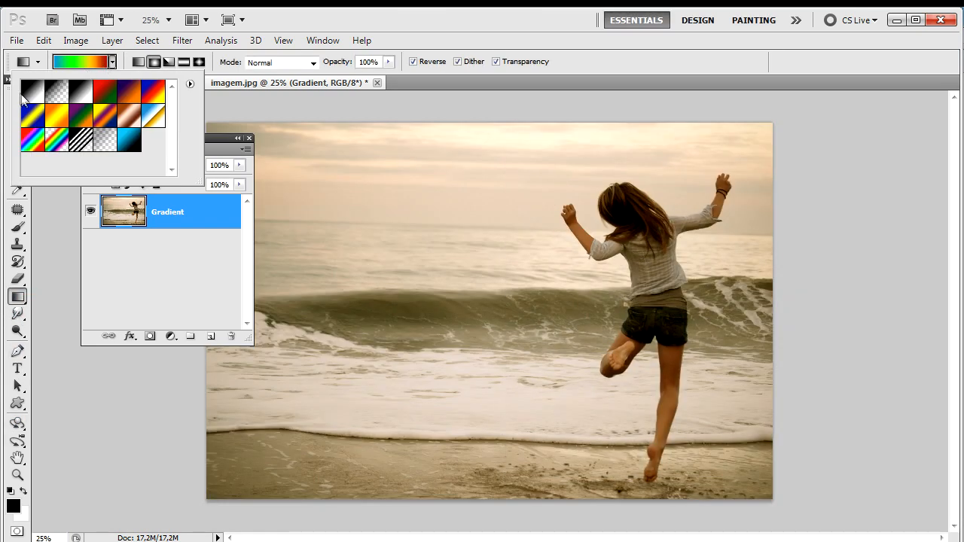
pyautogui.click(28, 95)
pyautogui.click(133, 498)
pyautogui.moveTo(133, 498); pyautogui.dragTo(775, 137)
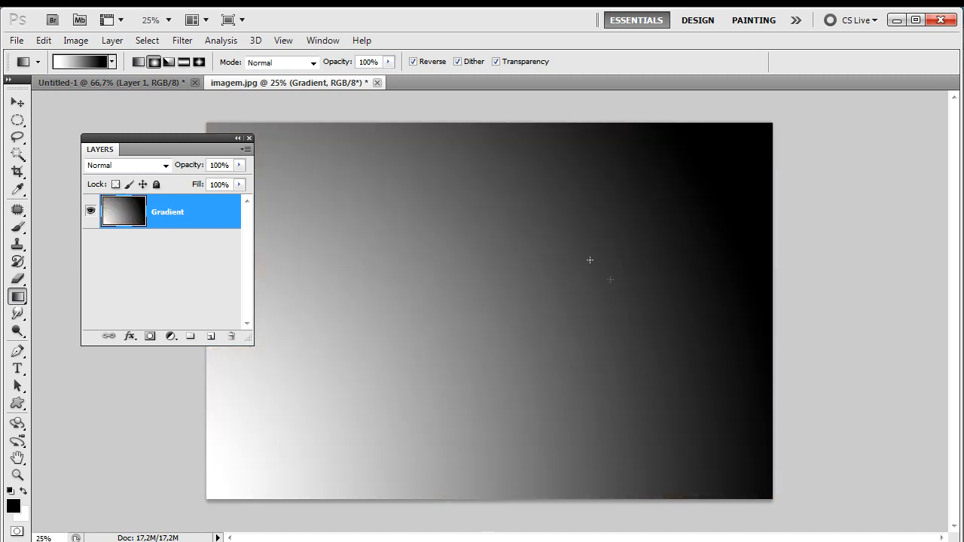
pyautogui.hotkey('ctrl', 'z')
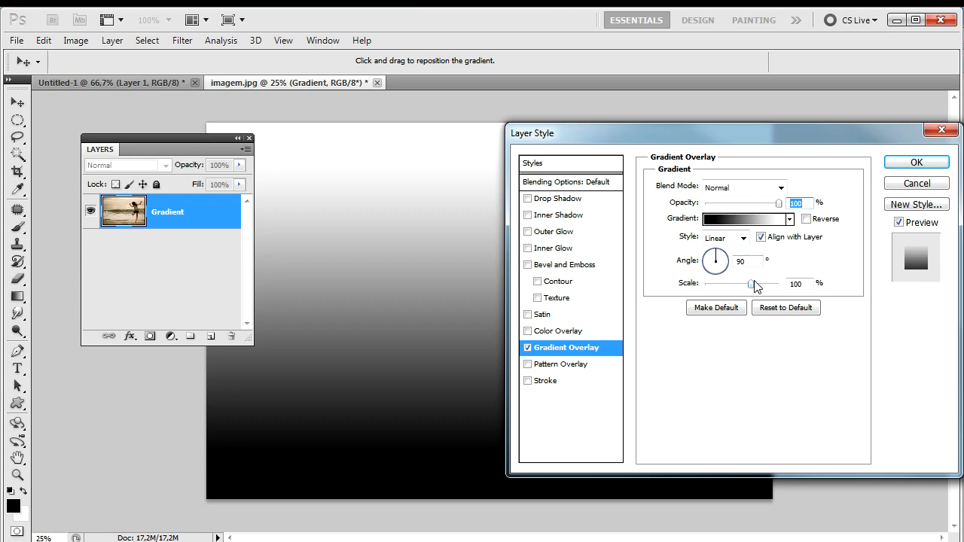
pyautogui.click(898, 182)
# Try a short and a long black-and-white linear gradient across the photo's layer, undoing each one
pyautogui.press('g')
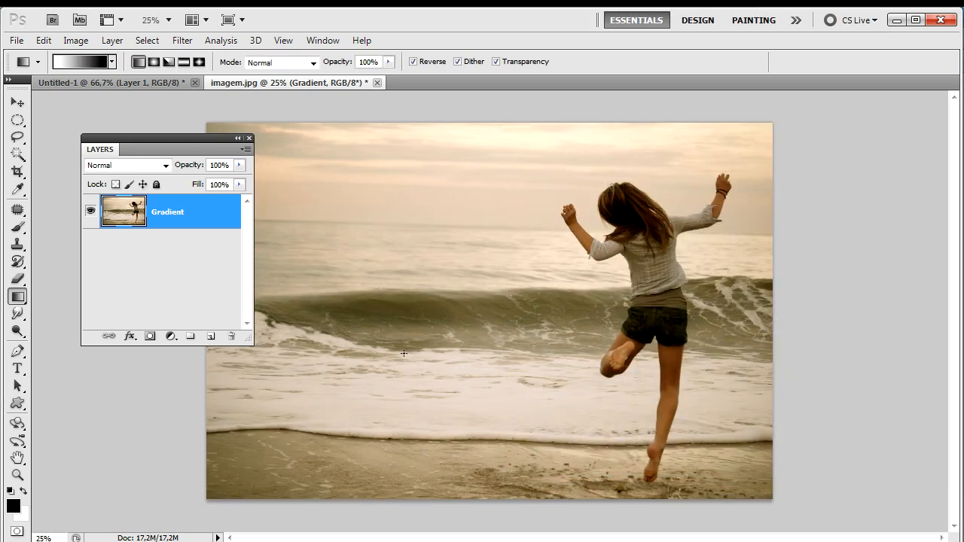
pyautogui.moveTo(385, 368); pyautogui.dragTo(423, 354)
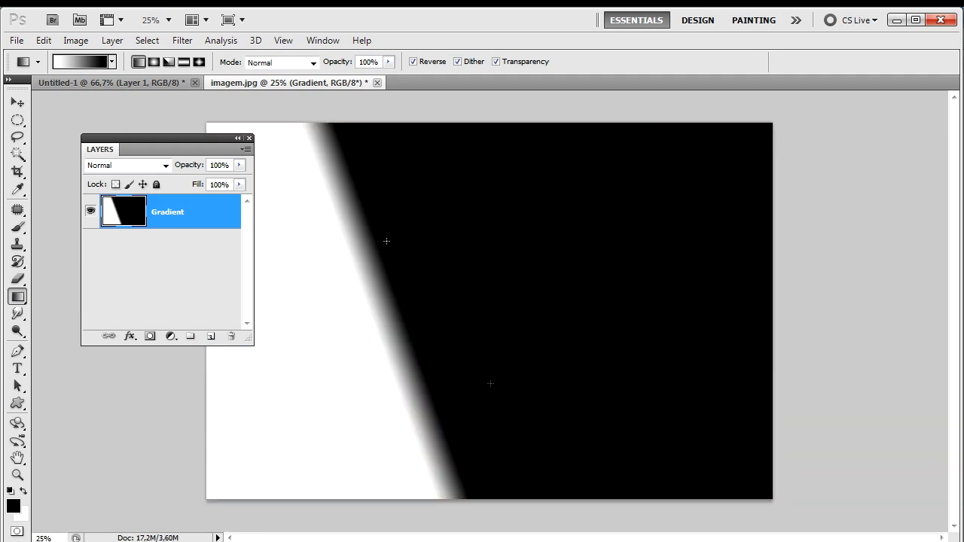
pyautogui.hotkey('ctrl', 'z')
pyautogui.moveTo(335, 346); pyautogui.dragTo(772, 89)
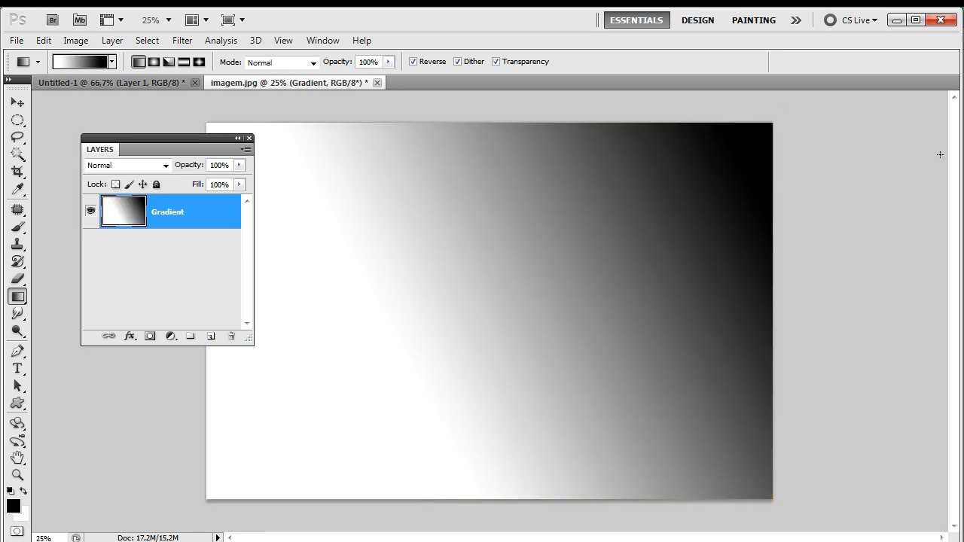
pyautogui.hotkey('ctrl', 'z')
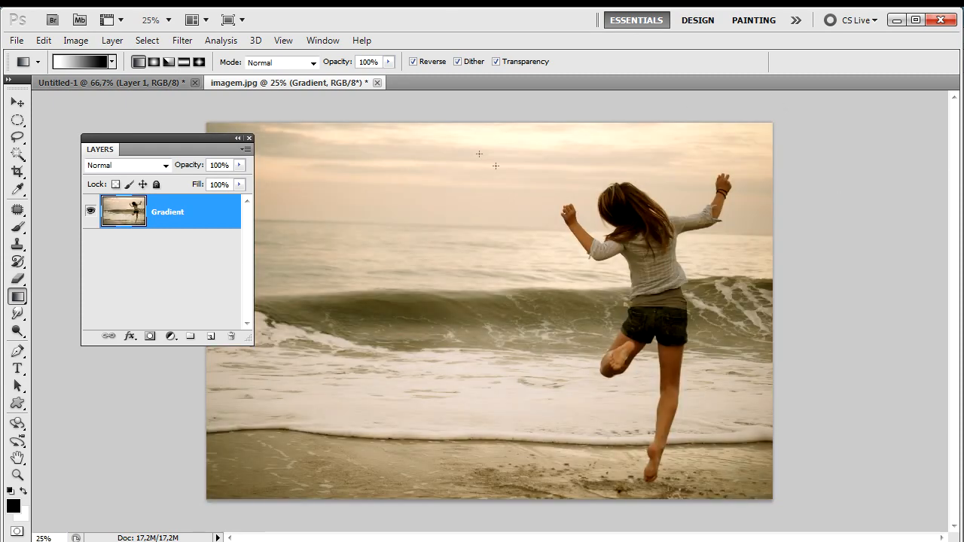
# Try a Gradient Overlay on the photo's layer with its scale raised to 110%, and discard it
pyautogui.click(128, 336)
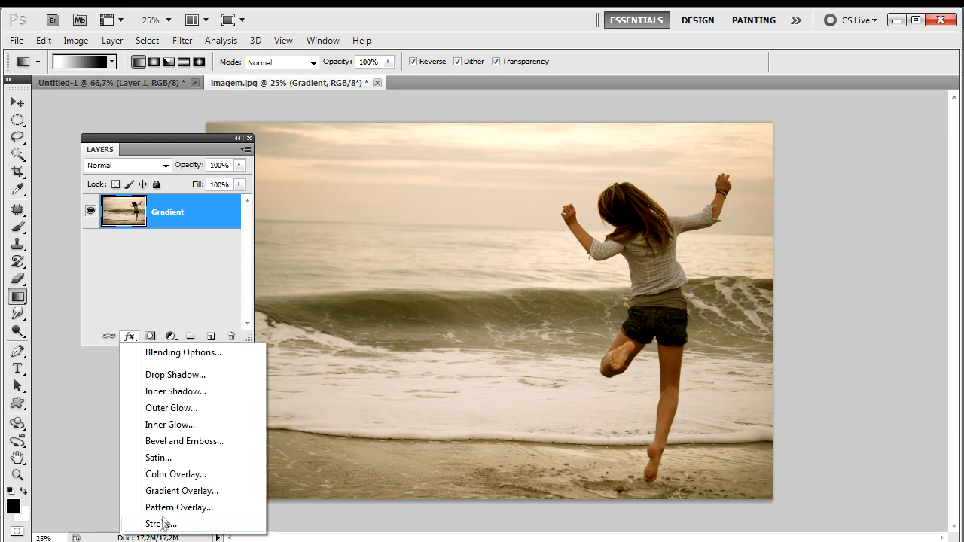
pyautogui.click(182, 491)
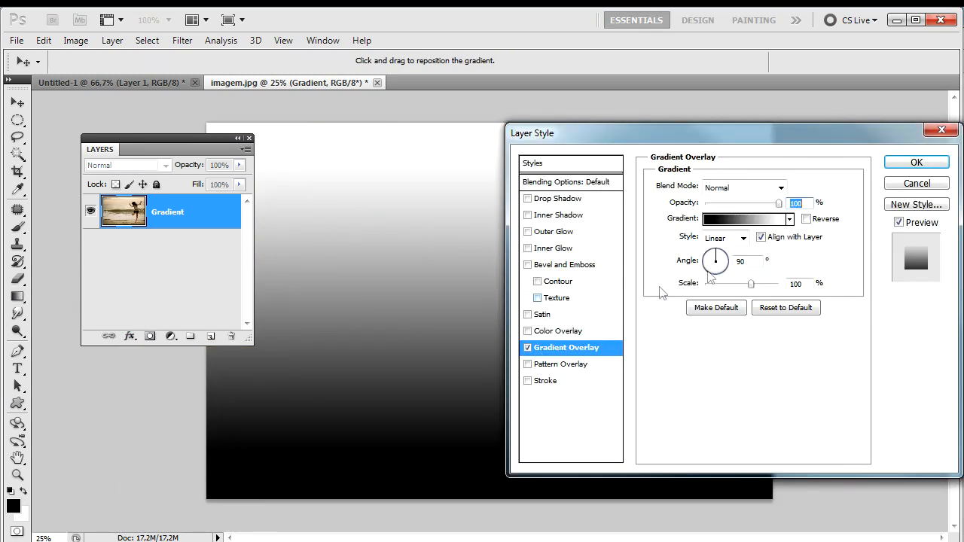
pyautogui.moveTo(752, 284); pyautogui.dragTo(776, 284)
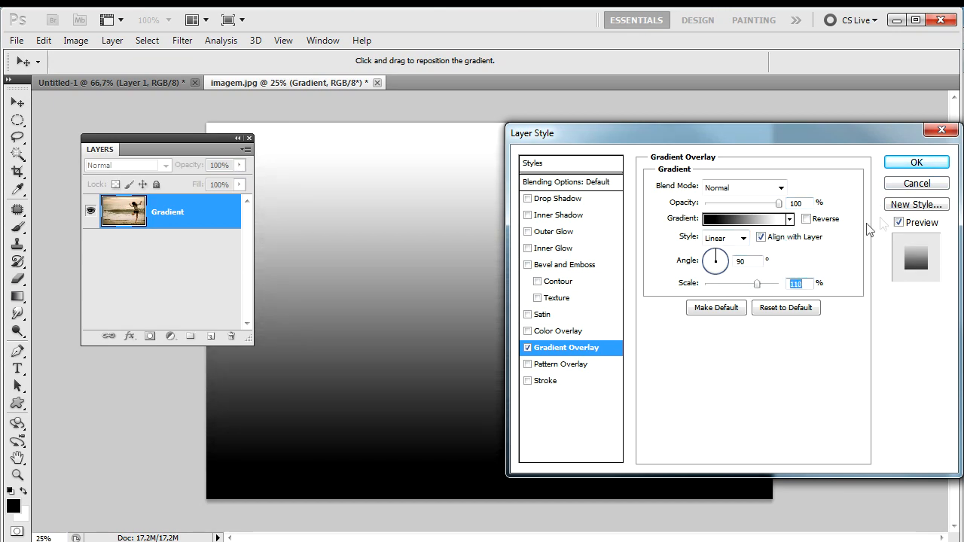
pyautogui.click(911, 186)
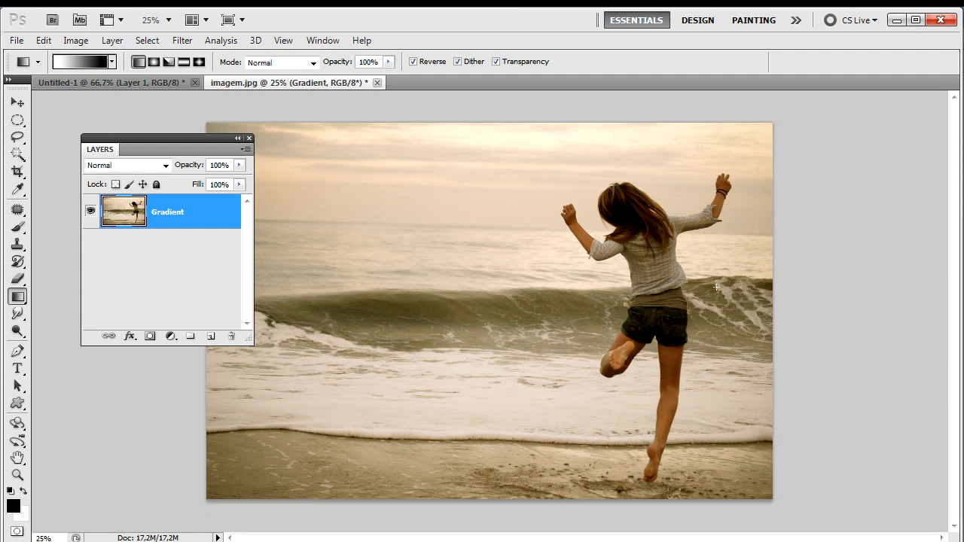
pyautogui.click(130, 336)
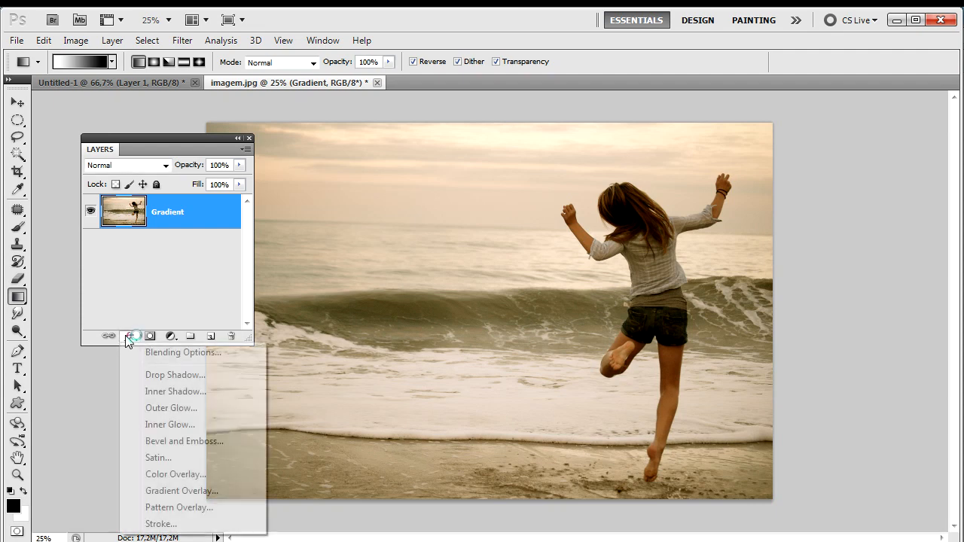
pyautogui.click(179, 491)
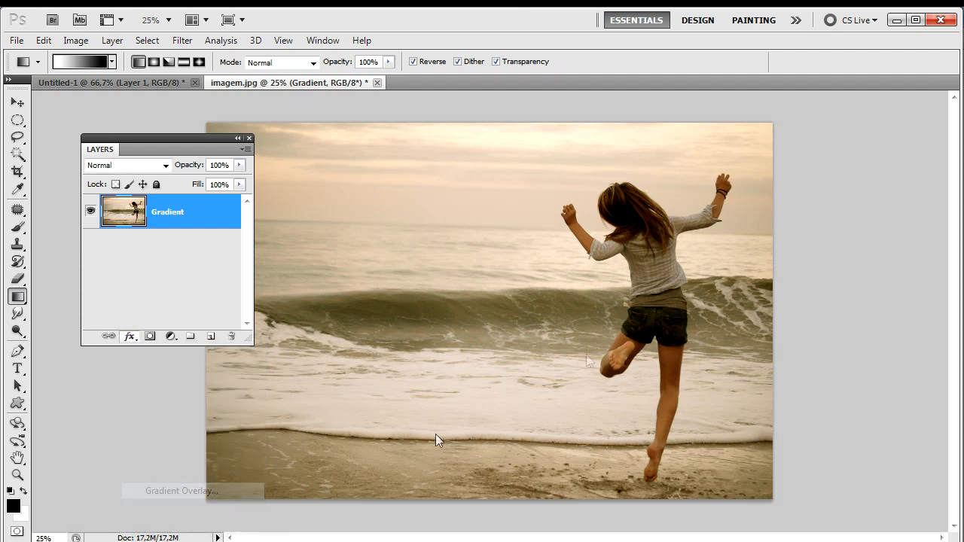
pyautogui.moveTo(686, 147); pyautogui.dragTo(529, 181)
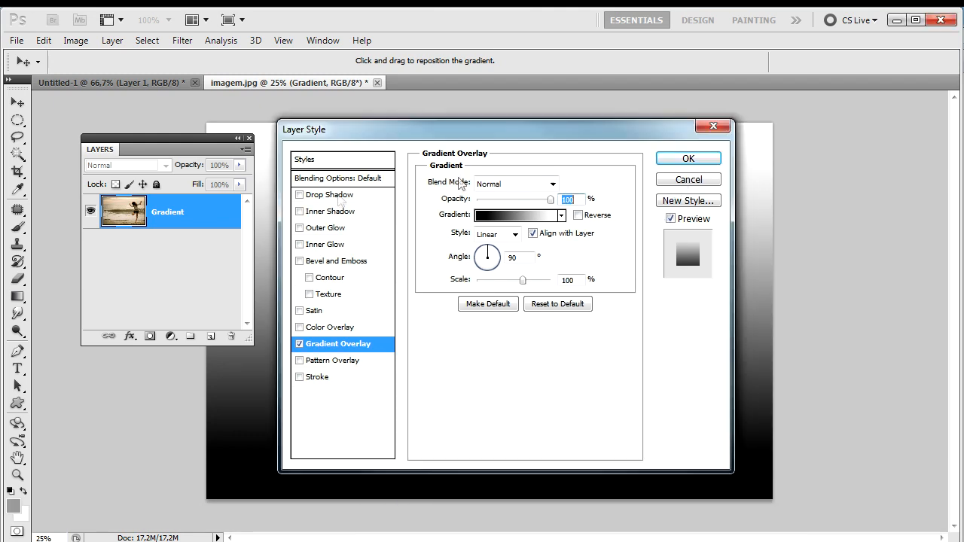
pyautogui.click(688, 182)
pyautogui.click(689, 182)
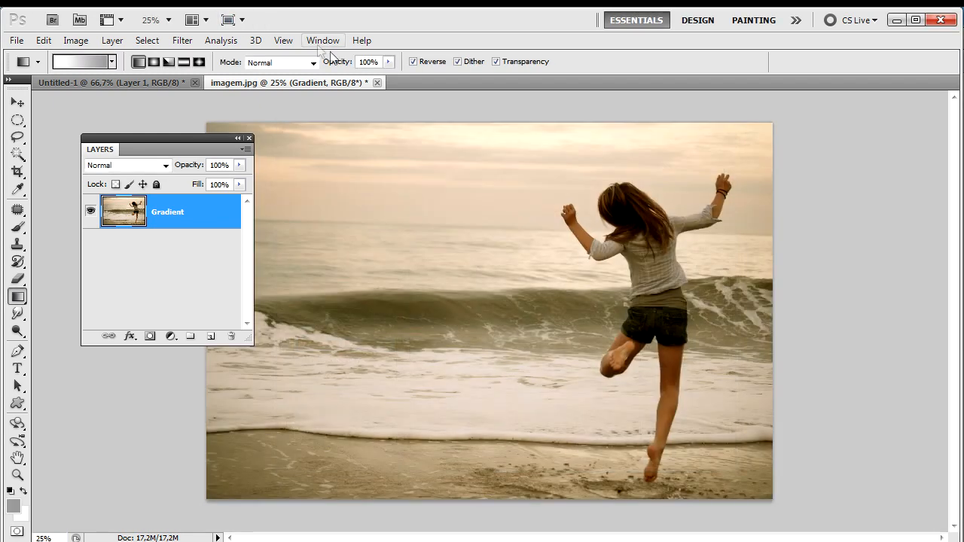
# Show the Swatches palette and place it over the upper part of the photo
pyautogui.click(322, 40)
pyautogui.click(332, 427)
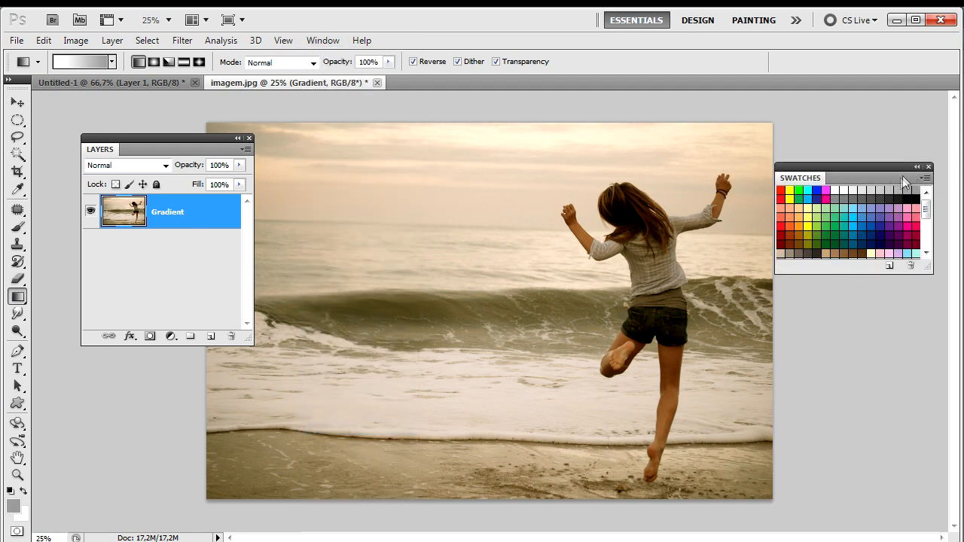
pyautogui.moveTo(894, 169); pyautogui.dragTo(516, 117)
# Replace the current colour swatches with the PANTONE pastel coated set and enlarge the Swatches palette
pyautogui.click(544, 127)
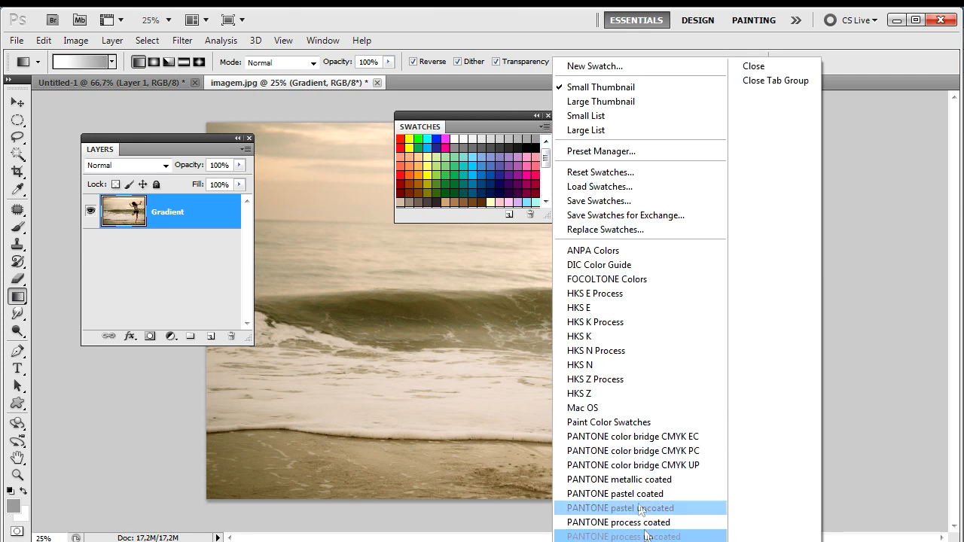
pyautogui.click(638, 493)
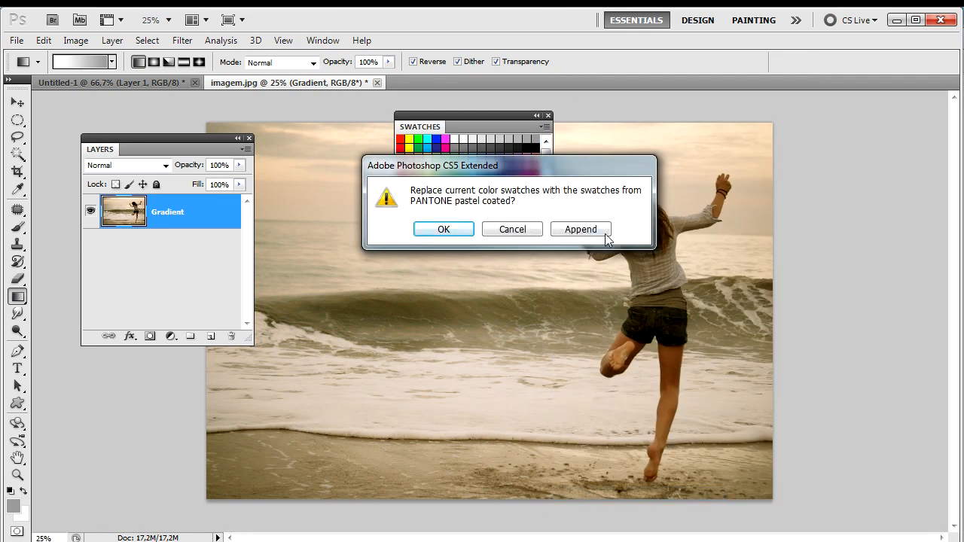
pyautogui.click(438, 234)
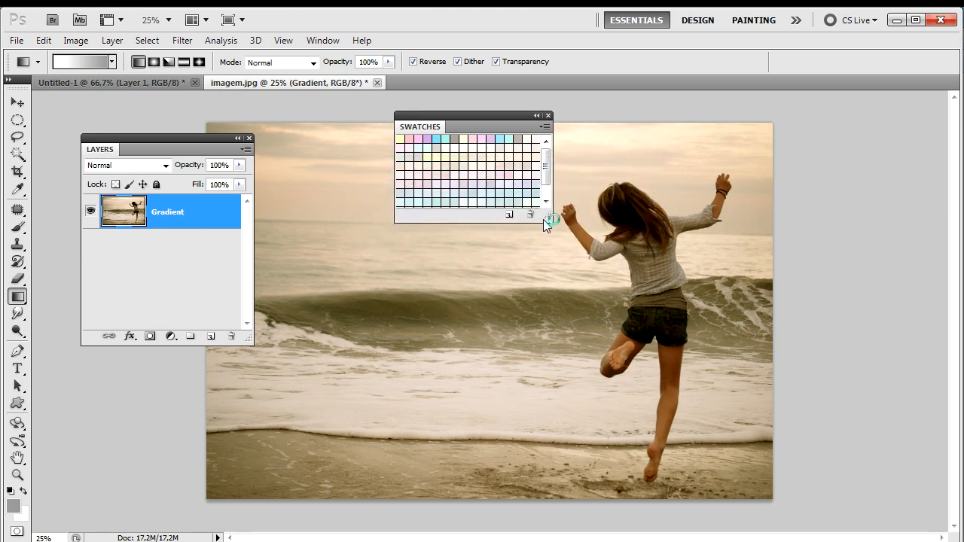
pyautogui.moveTo(546, 220); pyautogui.dragTo(653, 292)
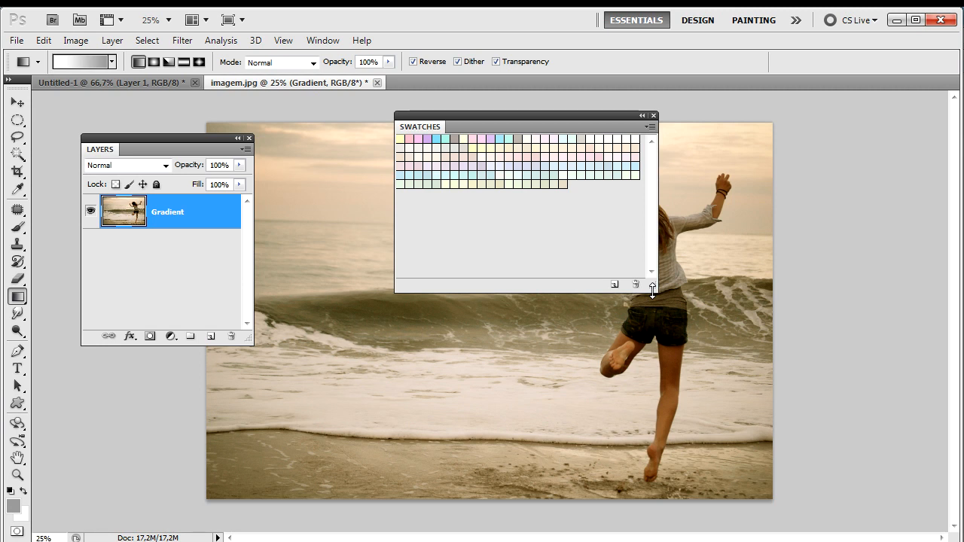
pyautogui.click(650, 126)
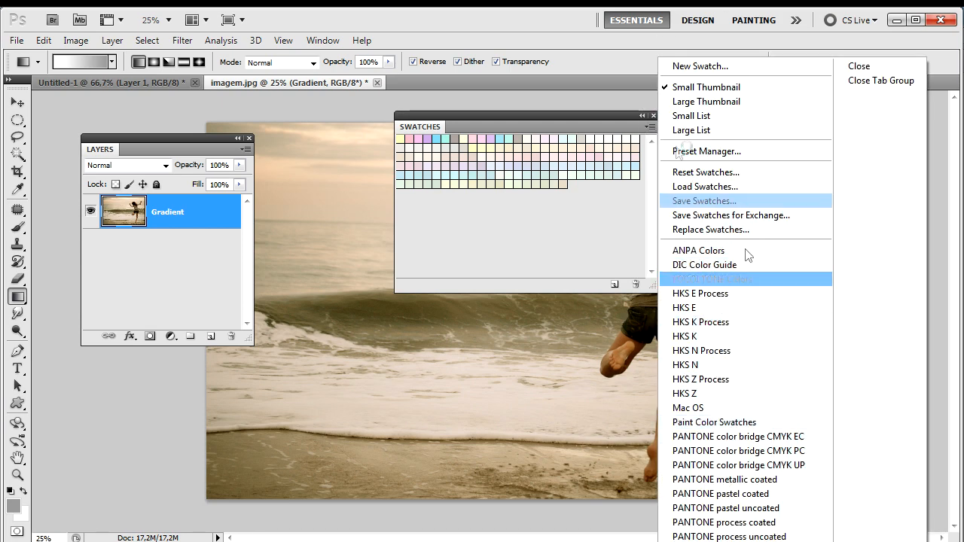
pyautogui.click(573, 113)
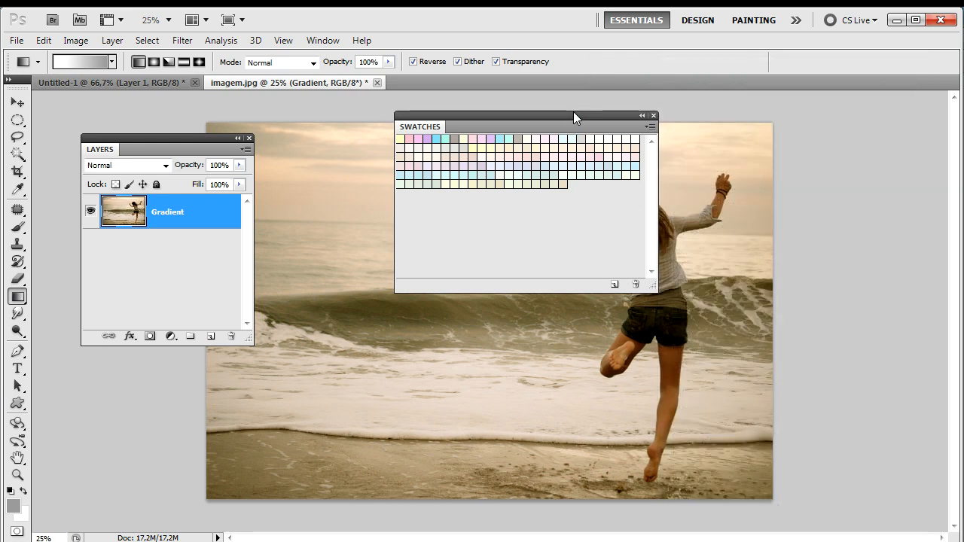
# Shrink the Swatches palette and move it over the photo's right edge, clear of most of the image
pyautogui.moveTo(655, 295); pyautogui.dragTo(610, 237)
pyautogui.moveTo(583, 117); pyautogui.dragTo(858, 146)
# Add a Gradient Overlay to the photo's layer with the blend mode set to Overlay
pyautogui.click(129, 336)
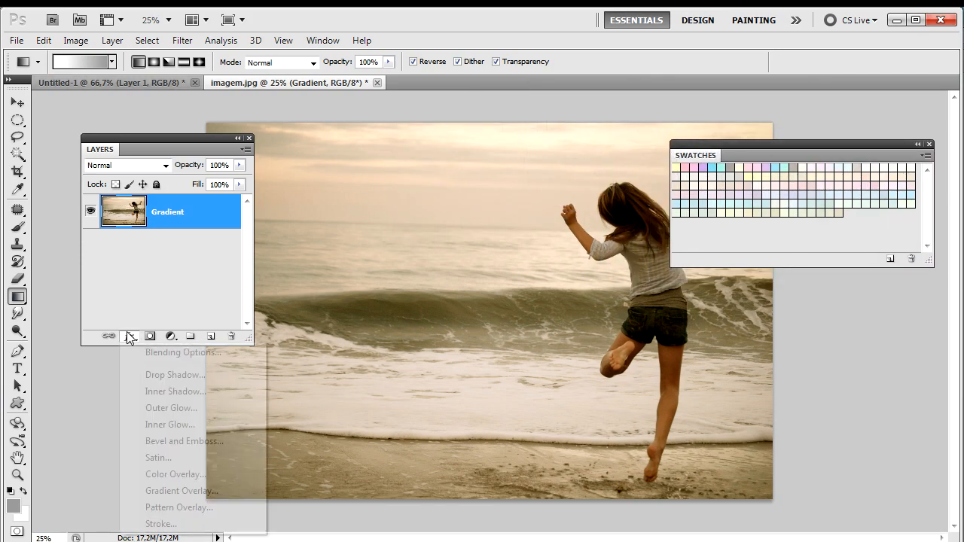
pyautogui.click(176, 491)
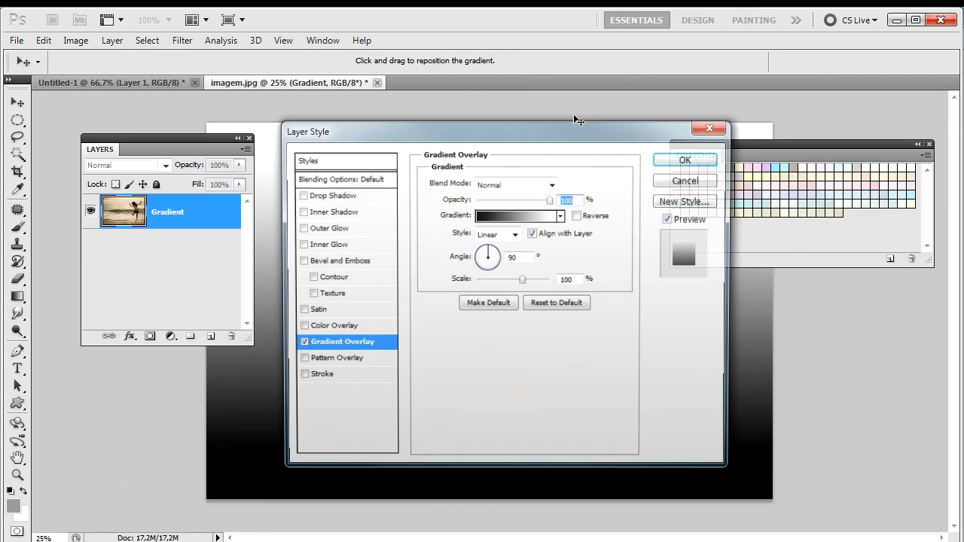
pyautogui.hotkey('ctrl', '-')
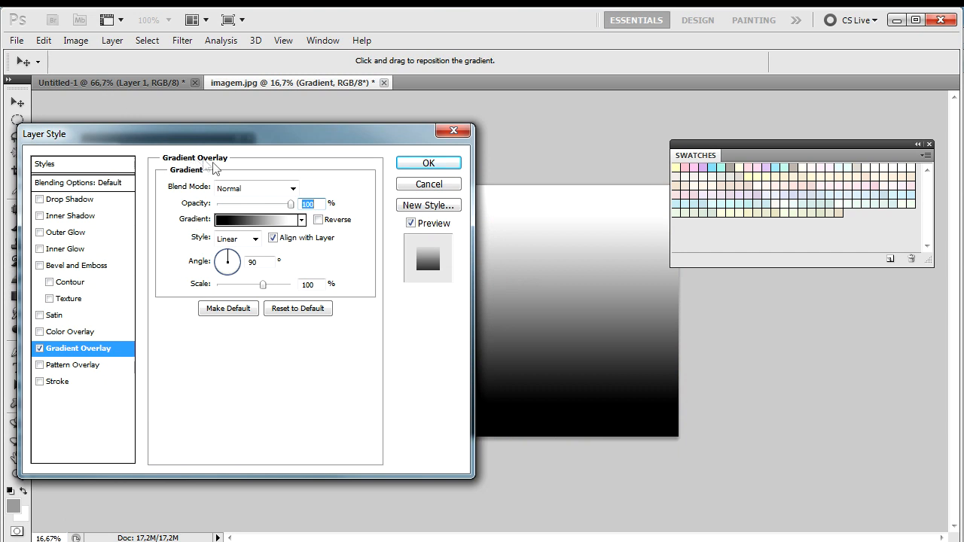
pyautogui.click(241, 189)
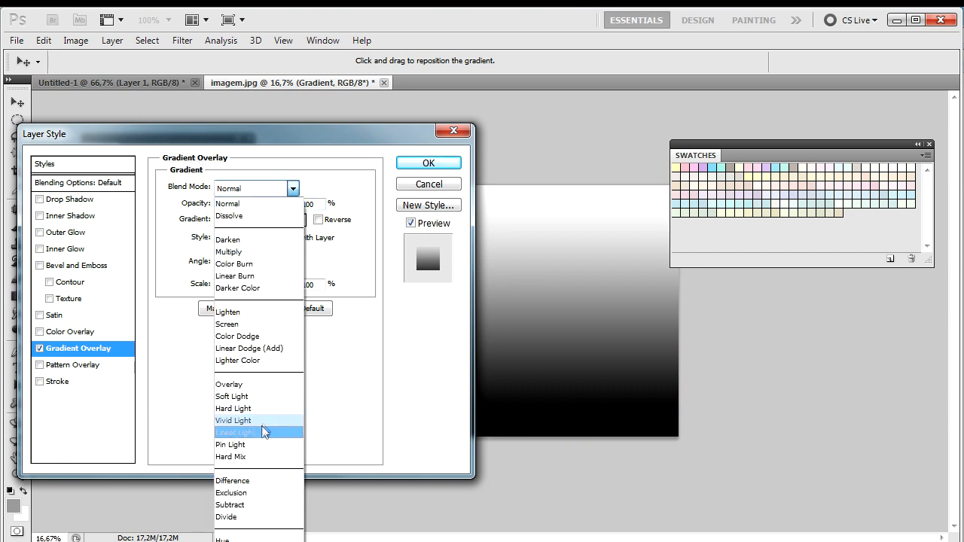
pyautogui.click(281, 384)
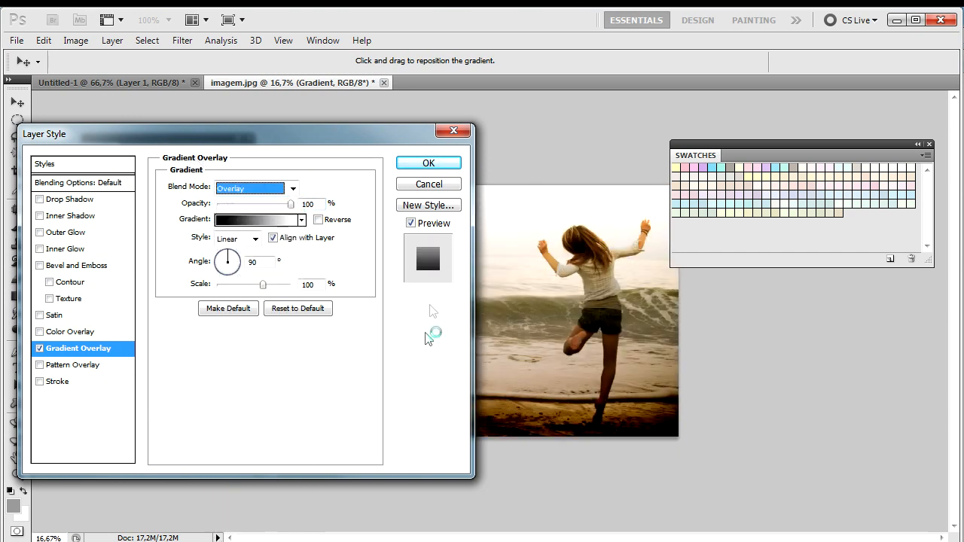
# Compare the photo with and without the Gradient Overlay, moving the Layer Style dialog to uncover more of the image
pyautogui.moveTo(339, 138); pyautogui.dragTo(198, 164)
pyautogui.click(304, 254)
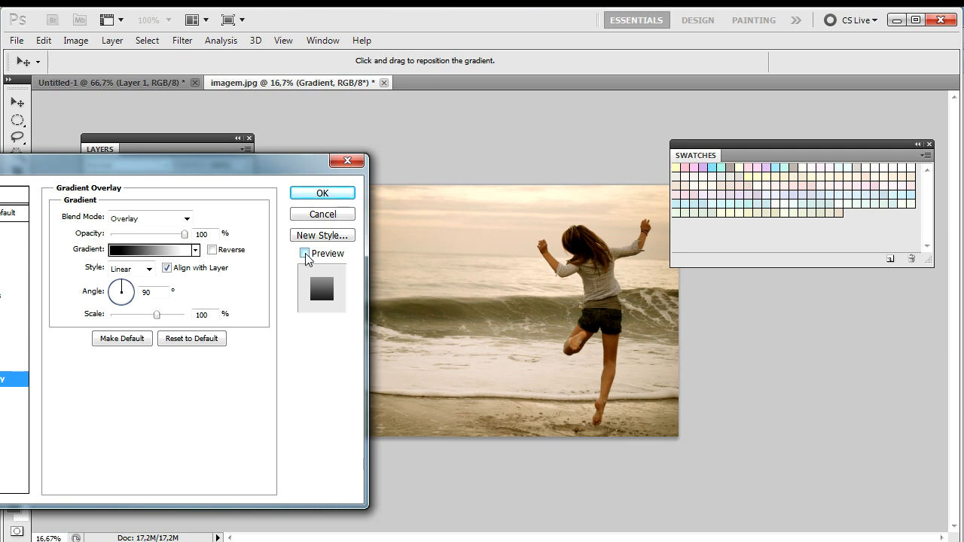
pyautogui.click(304, 254)
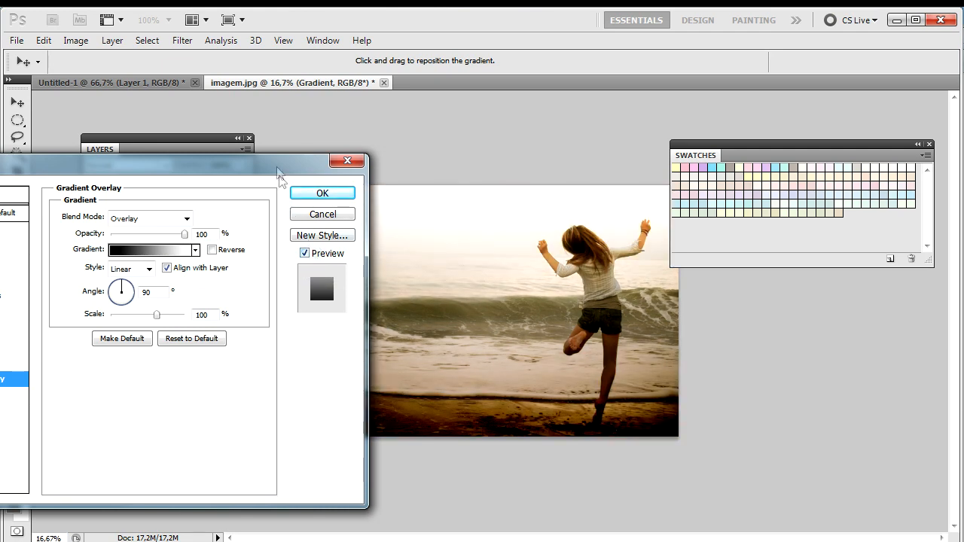
pyautogui.moveTo(279, 175); pyautogui.dragTo(391, 195)
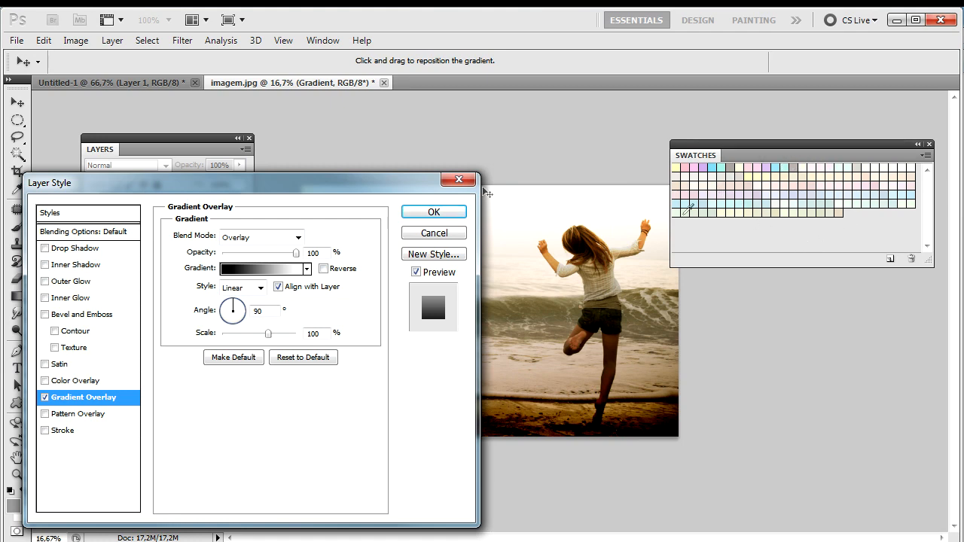
# Recolour the overlay gradient's black stop to light green (#93d998), starting from a pastel green swatch
pyautogui.click(282, 273)
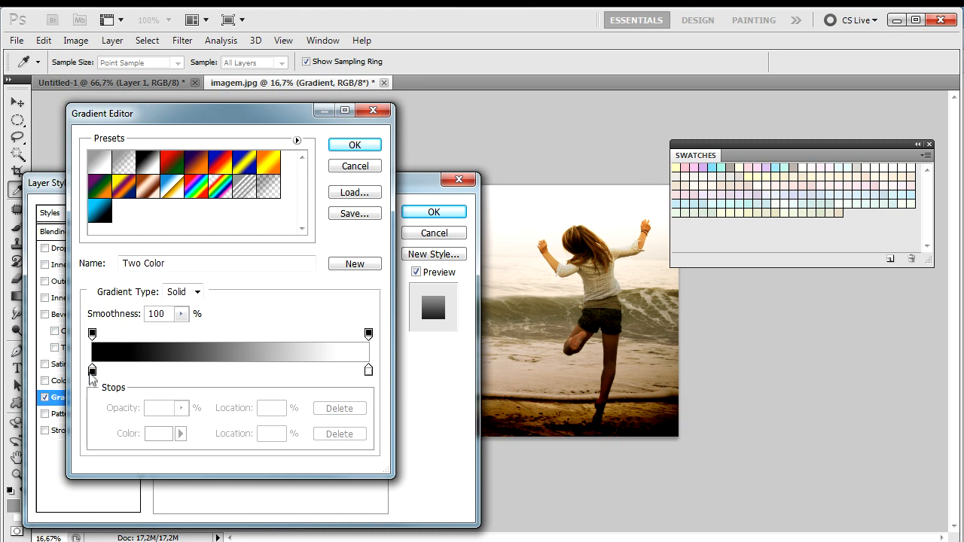
pyautogui.click(92, 372)
pyautogui.doubleClick(92, 372)
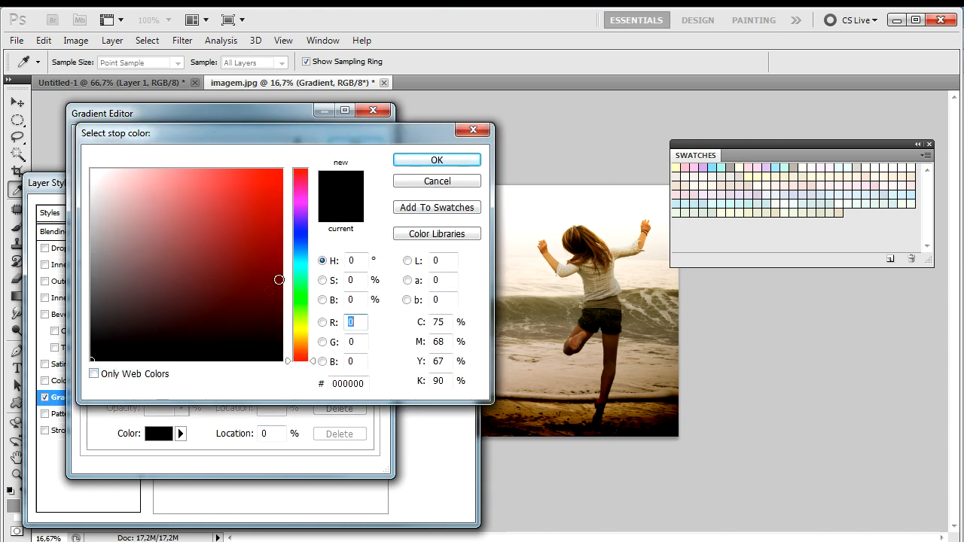
pyautogui.moveTo(278, 289)
pyautogui.mouseDown()
pyautogui.moveTo(249, 252)
pyautogui.moveTo(158, 269)
pyautogui.moveTo(159, 282)
pyautogui.mouseUp()
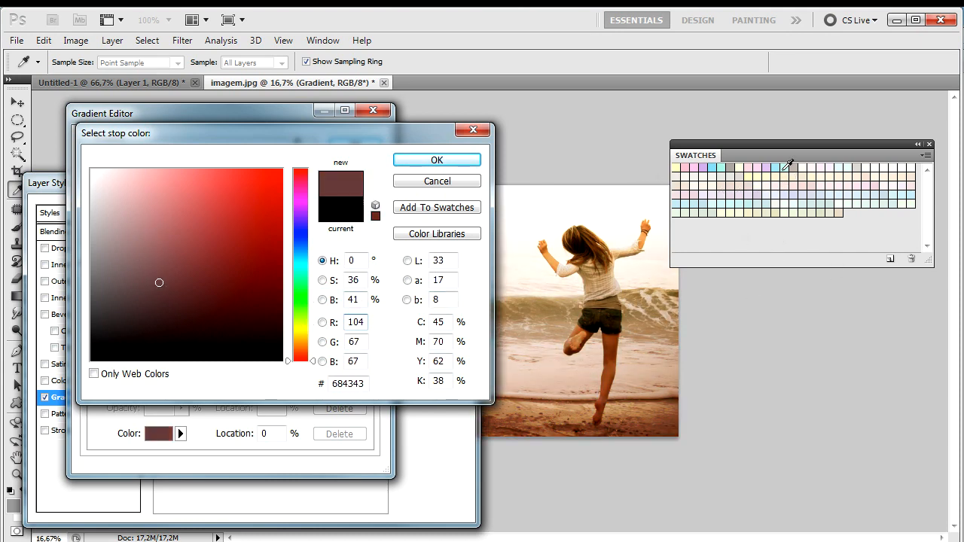
pyautogui.click(713, 213)
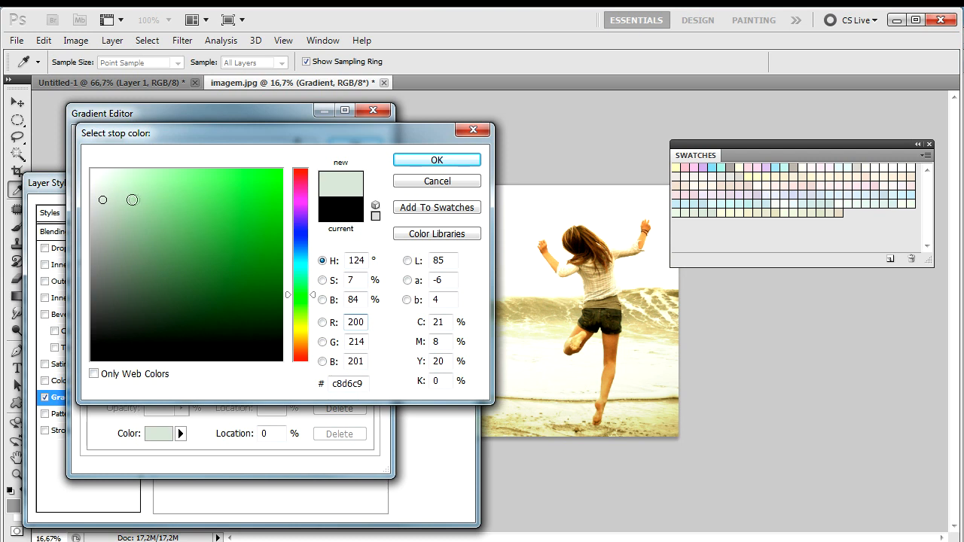
pyautogui.click(164, 197)
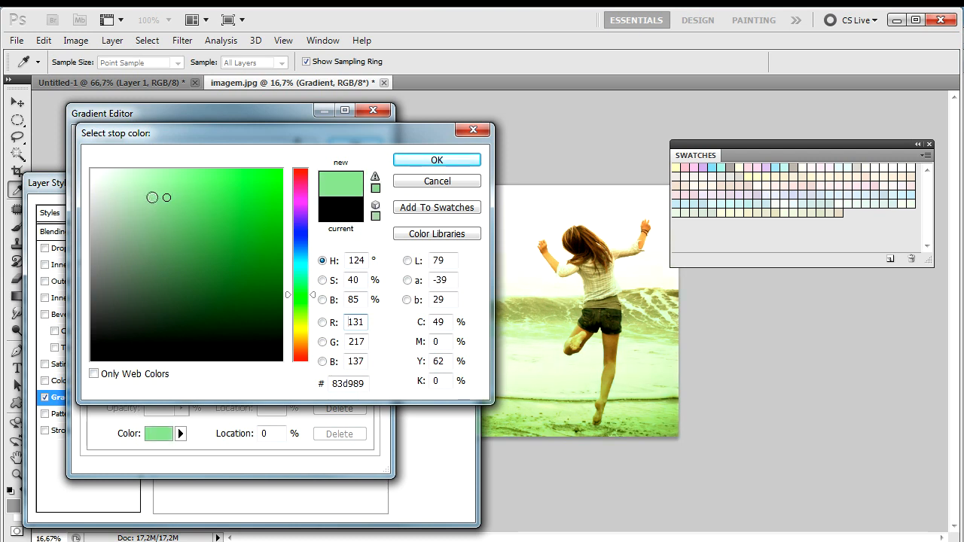
pyautogui.click(152, 198)
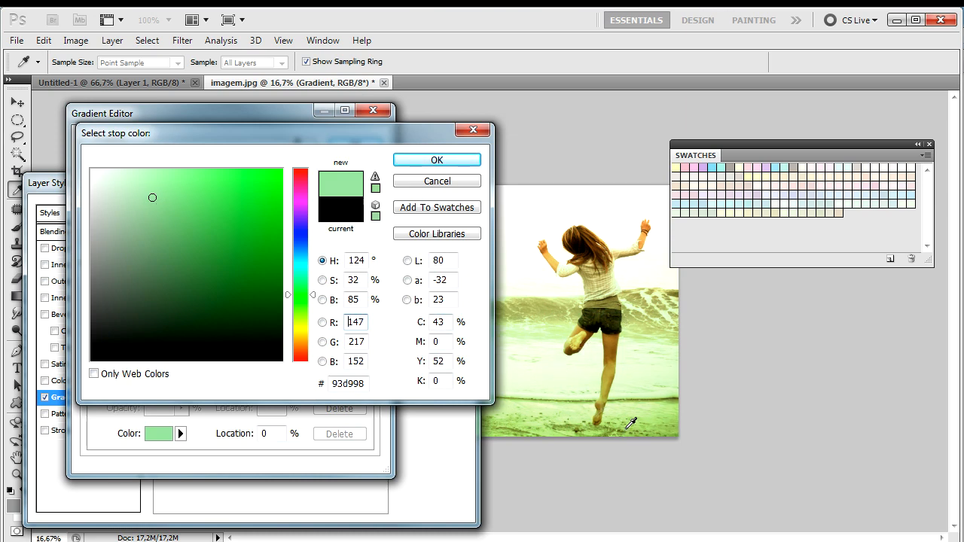
pyautogui.click(436, 159)
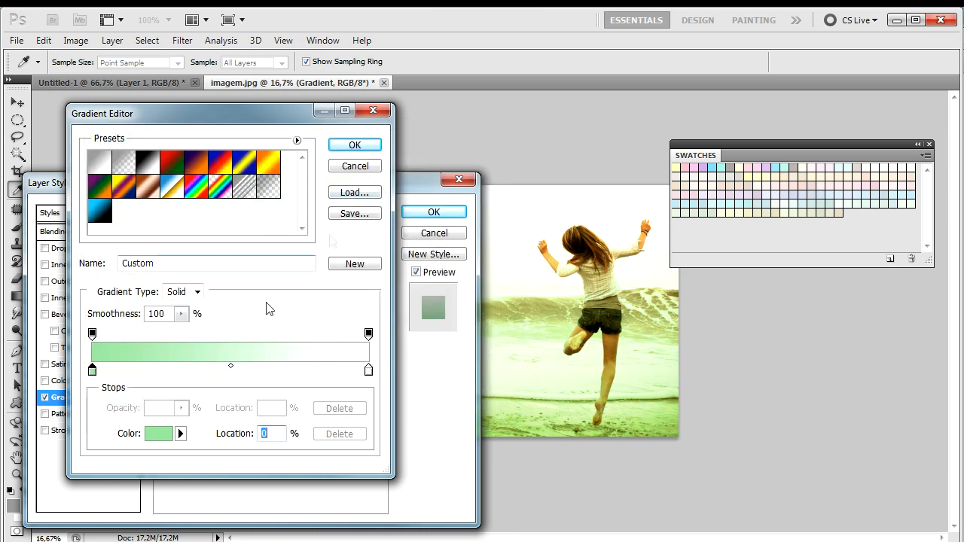
# Duplicate the green stop about 40% along the gradient as a pale yellow stop (#efed99), with the midpoint between them at 83%
pyautogui.press('alt')
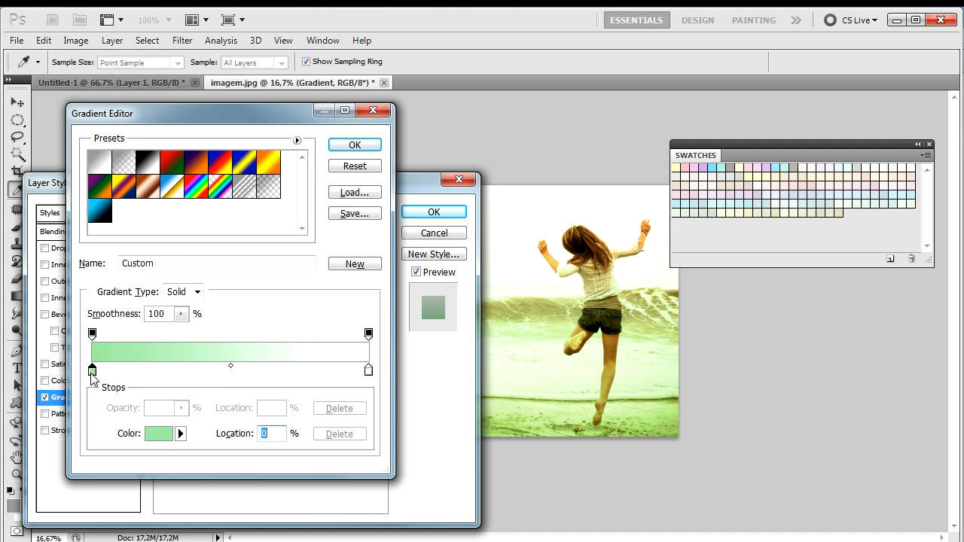
pyautogui.moveTo(92, 373); pyautogui.dragTo(185, 377)
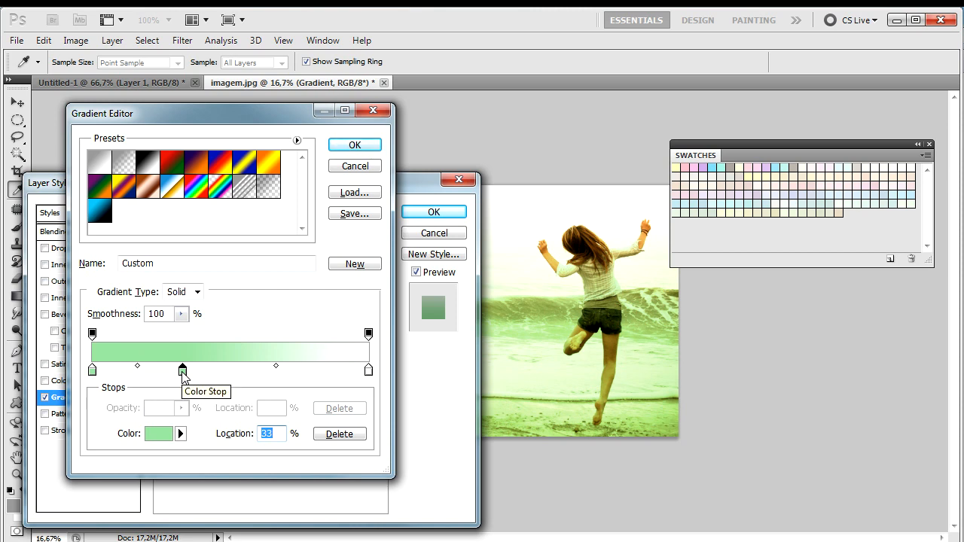
pyautogui.doubleClick(183, 371)
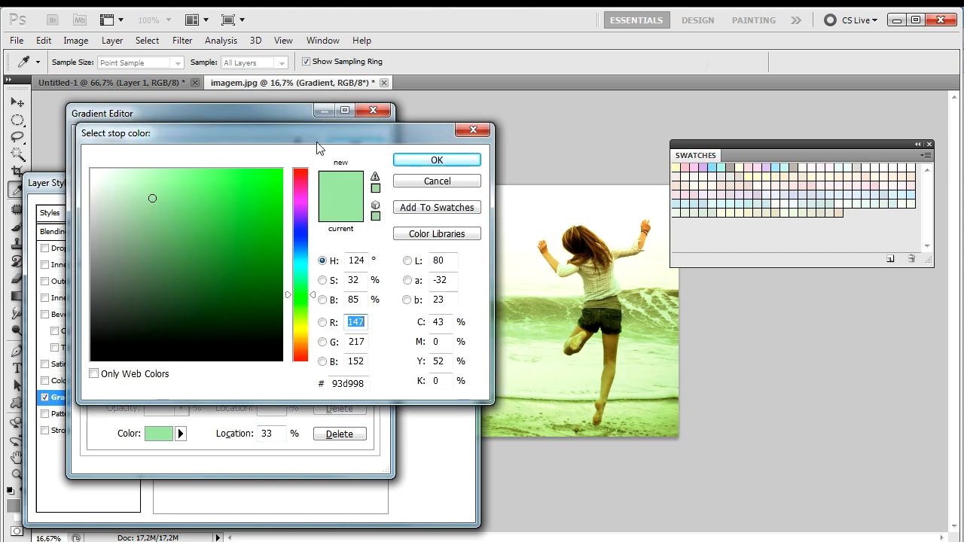
pyautogui.click(764, 175)
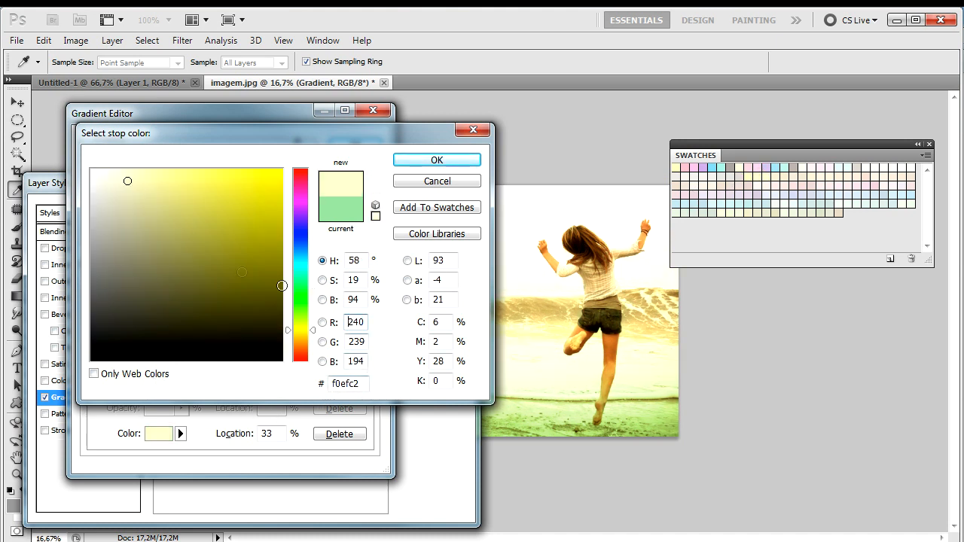
pyautogui.click(160, 181)
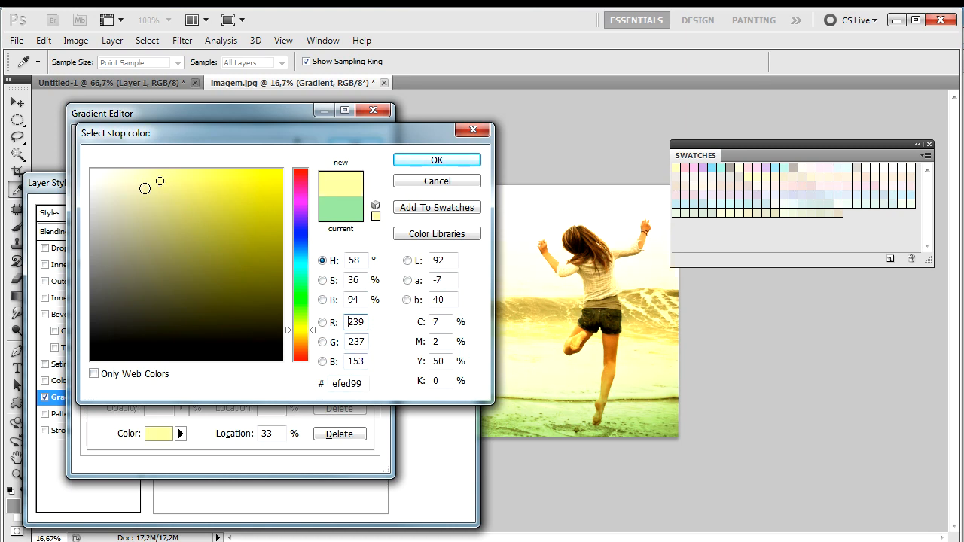
pyautogui.click(406, 162)
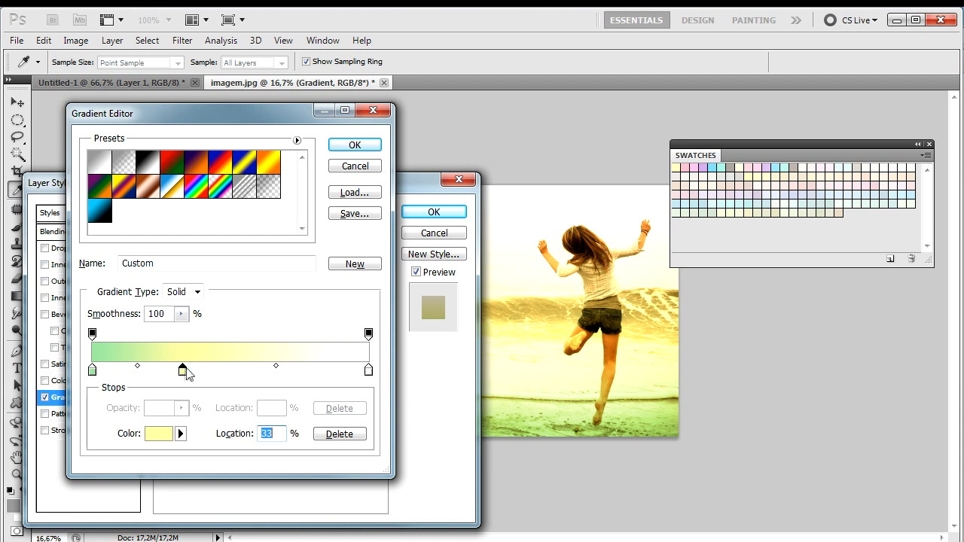
pyautogui.moveTo(186, 370); pyautogui.dragTo(200, 368)
pyautogui.moveTo(150, 370); pyautogui.dragTo(183, 381)
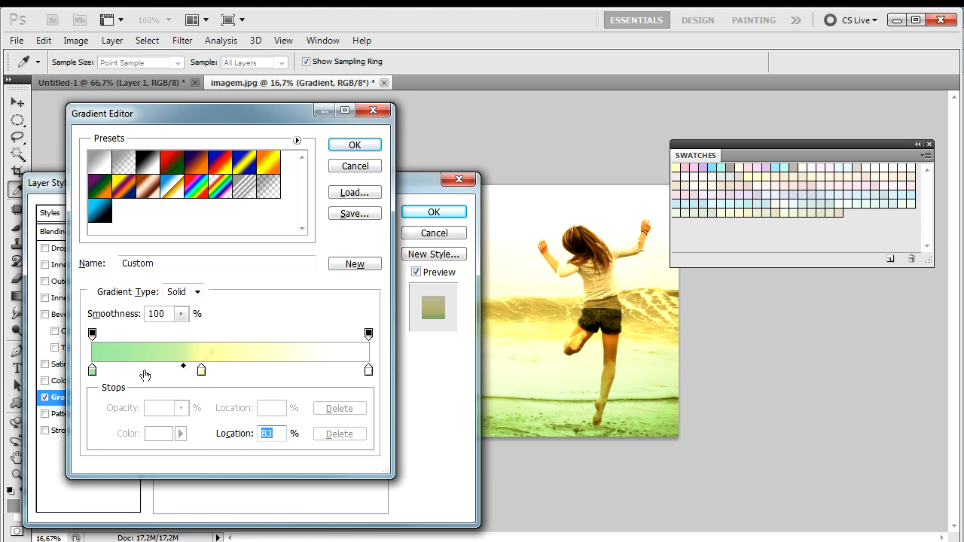
# Duplicate the yellow stop just past the gradient's middle and recolour the copy violet (#b072df), starting from a purple swatch
pyautogui.press('alt')
pyautogui.moveTo(209, 375); pyautogui.dragTo(250, 376)
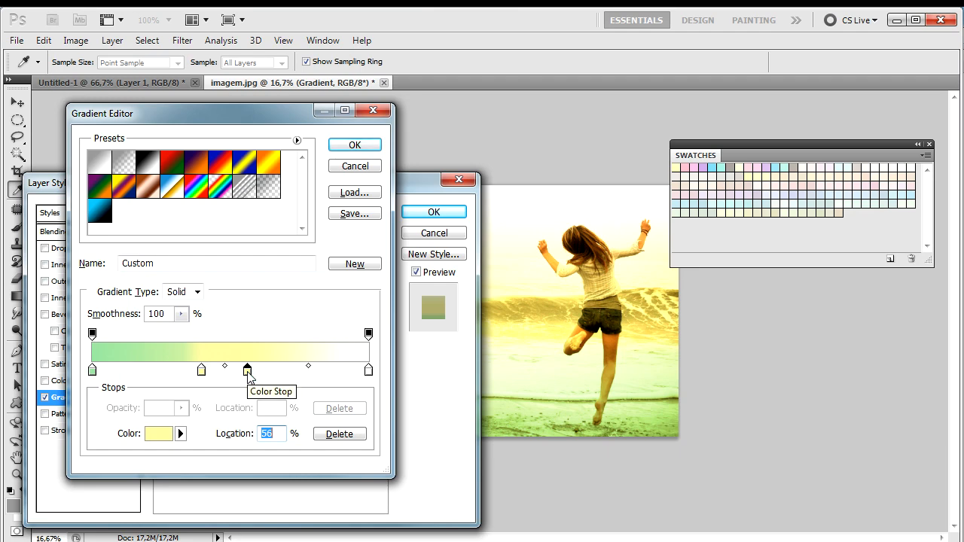
pyautogui.doubleClick(248, 371)
pyautogui.click(437, 158)
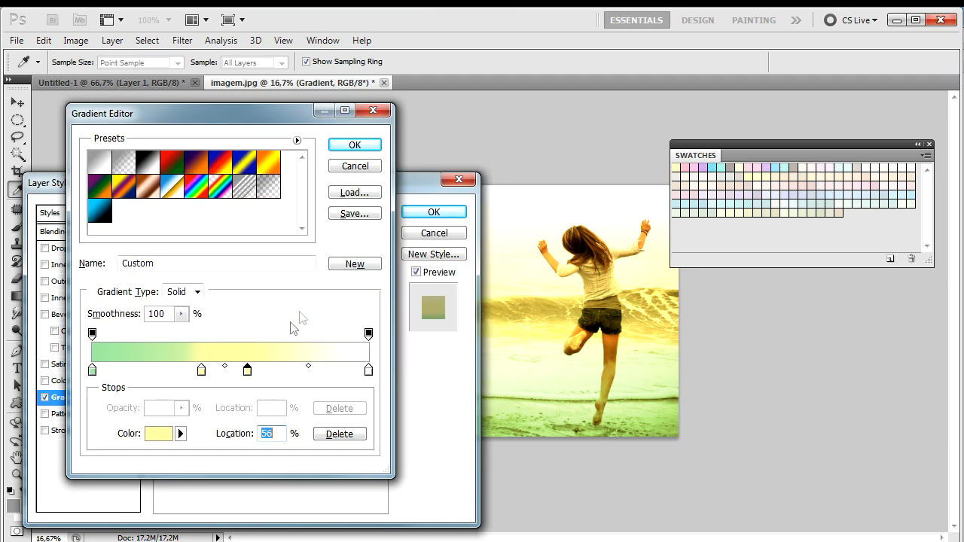
pyautogui.doubleClick(248, 371)
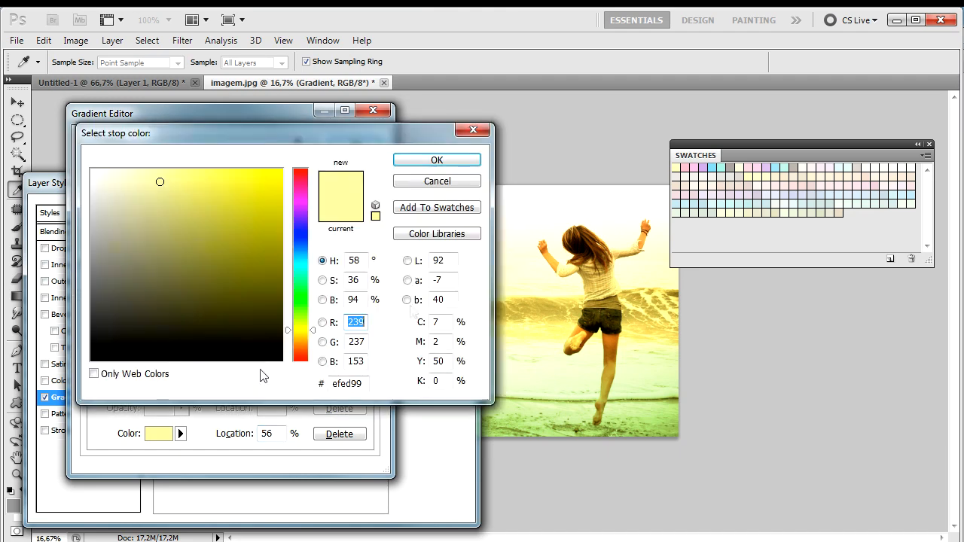
pyautogui.click(704, 167)
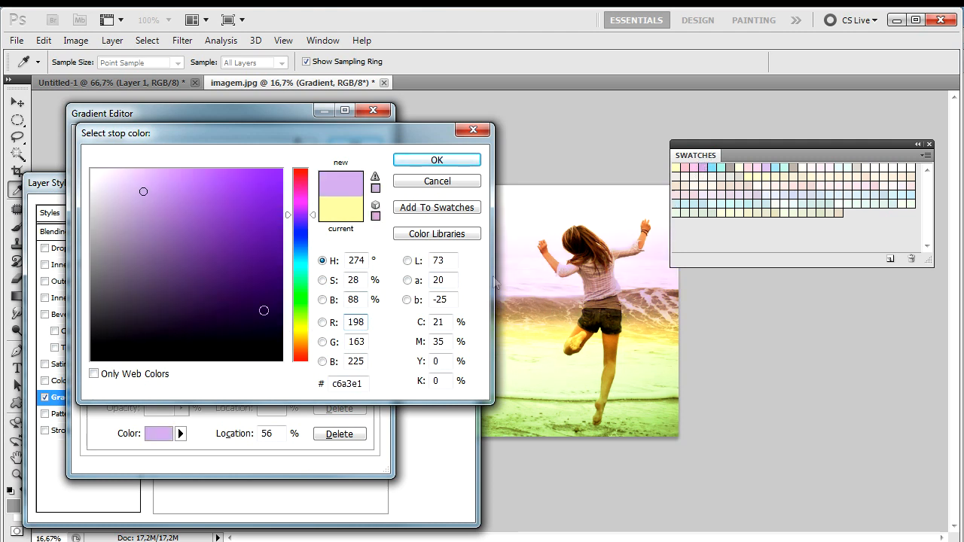
pyautogui.click(184, 193)
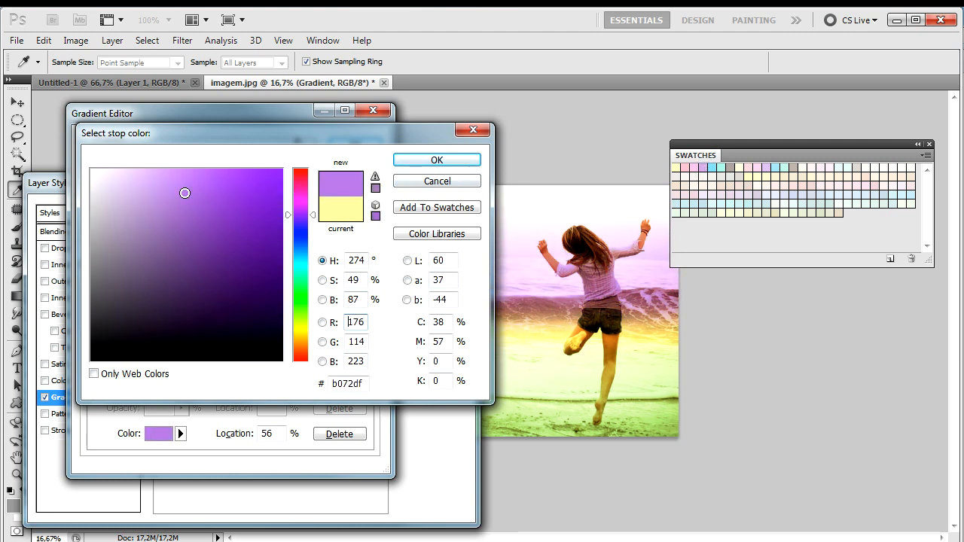
pyautogui.click(459, 159)
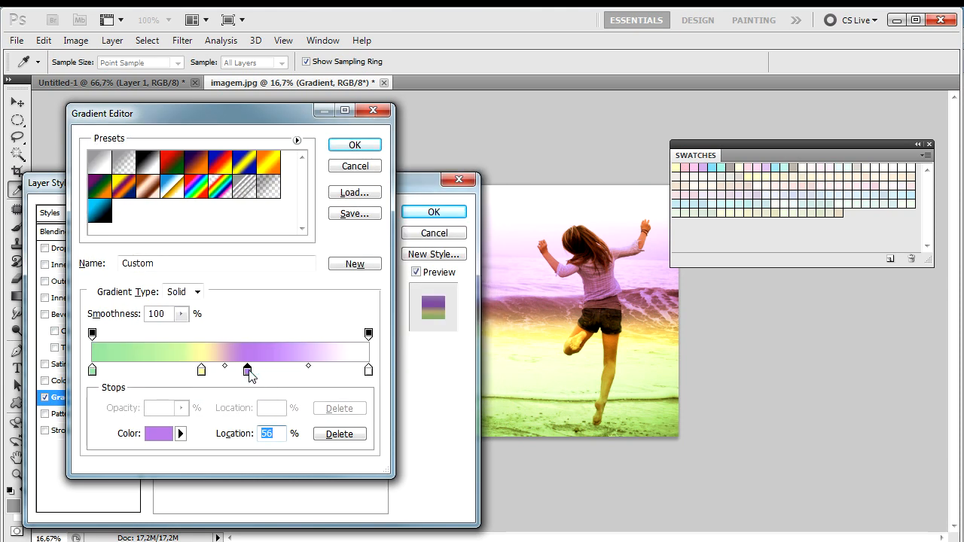
pyautogui.moveTo(249, 371); pyautogui.dragTo(254, 372)
# Recolour the gradient's white end stop to golden yellow (#e5d680), starting from a cream swatch
pyautogui.doubleClick(368, 371)
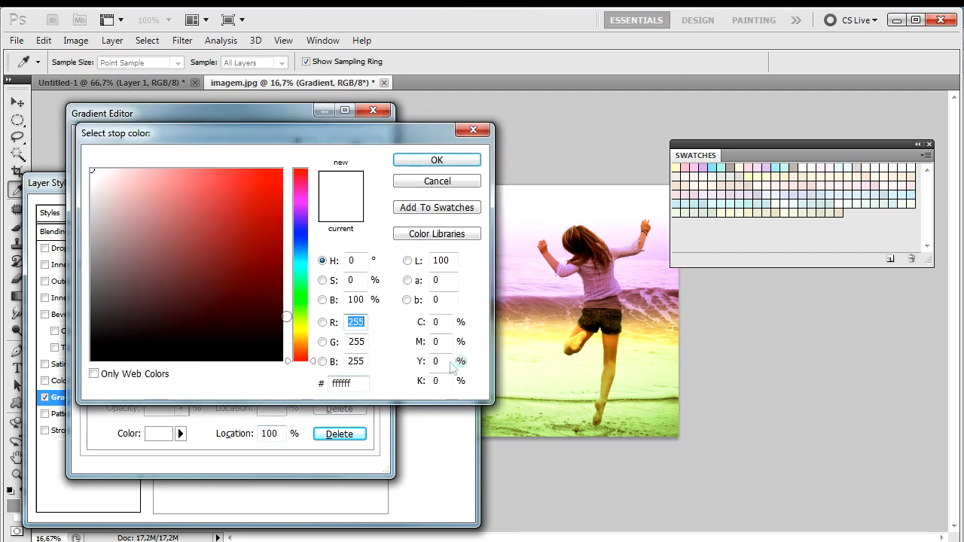
pyautogui.click(775, 178)
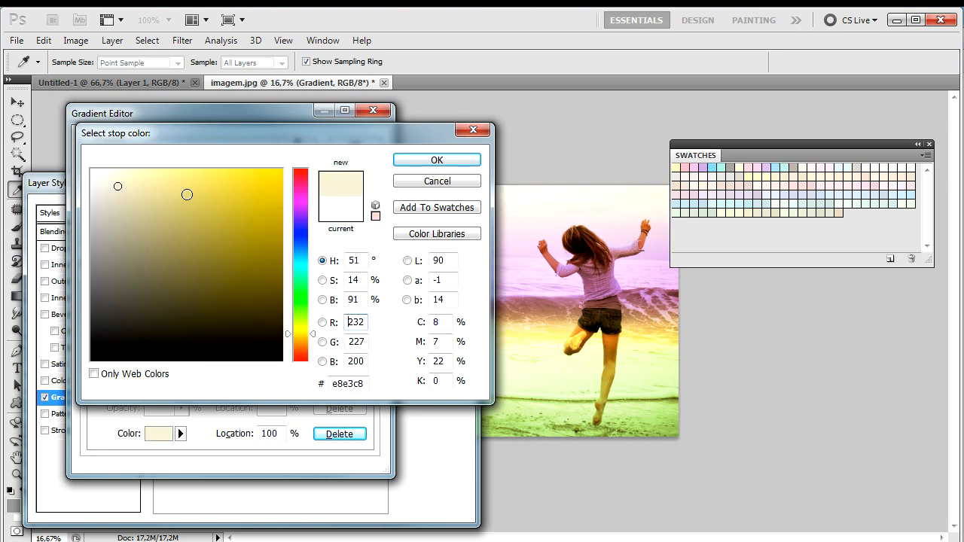
pyautogui.moveTo(186, 195)
pyautogui.mouseDown()
pyautogui.moveTo(164, 189)
pyautogui.moveTo(176, 189)
pyautogui.mouseUp()
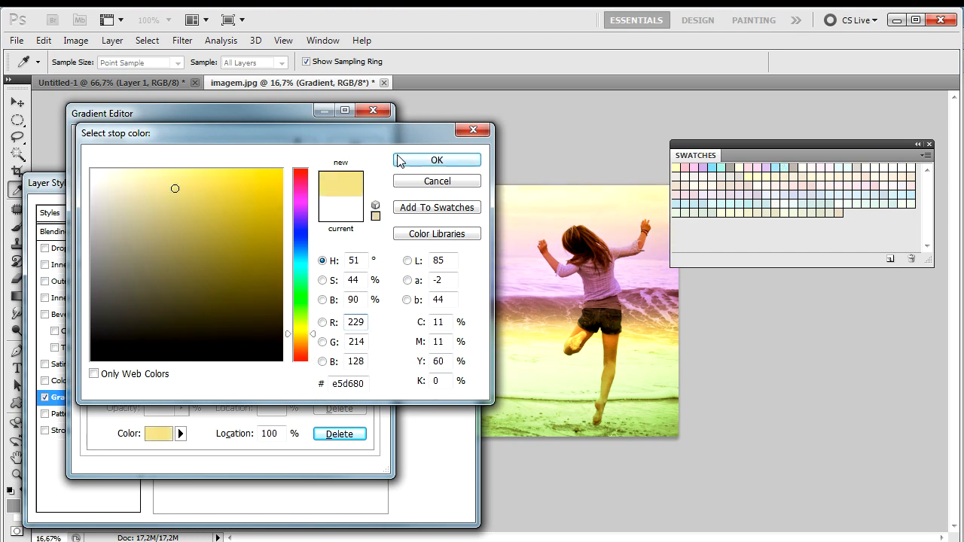
pyautogui.click(400, 158)
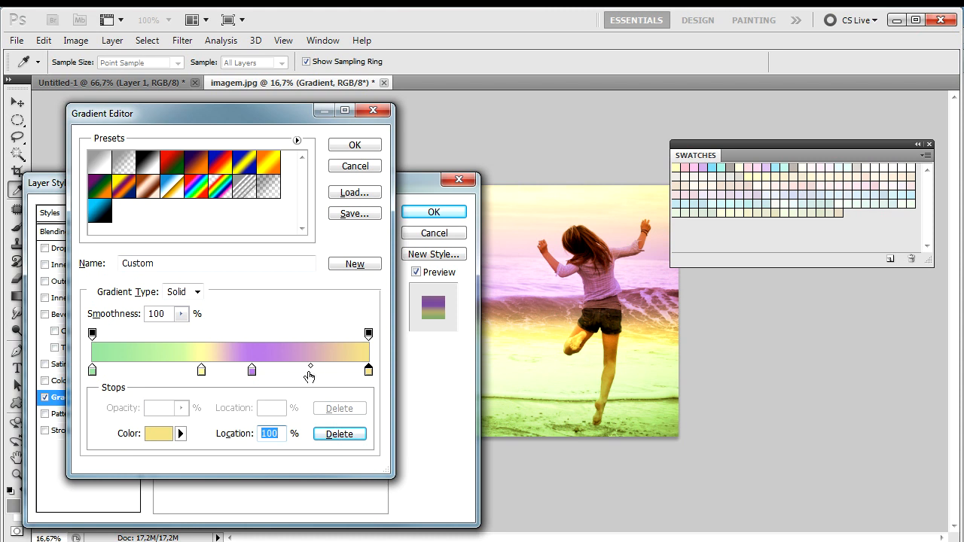
# Set the midpoint between the violet and golden stops to 21% and apply the Gradient Overlay to the photo
pyautogui.moveTo(311, 367); pyautogui.dragTo(276, 370)
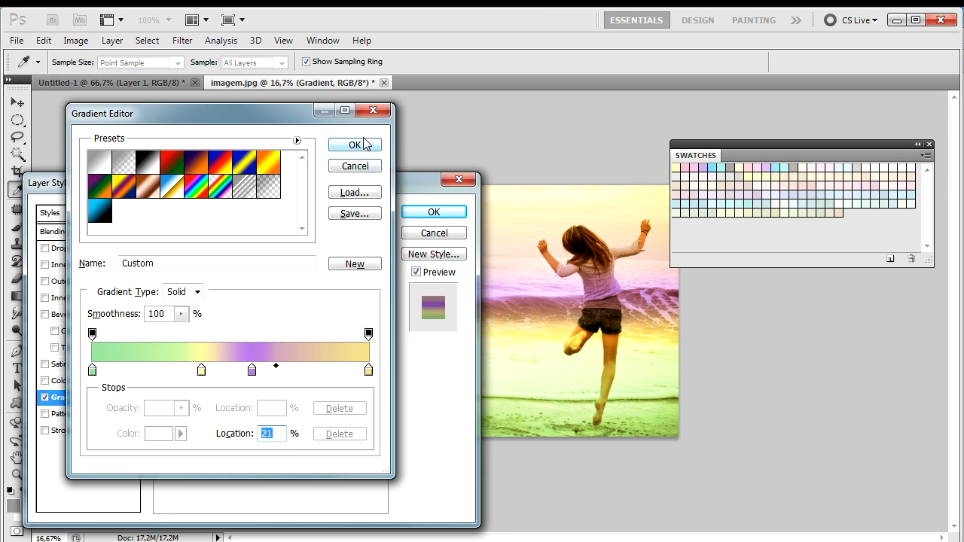
pyautogui.click(355, 144)
pyautogui.click(442, 211)
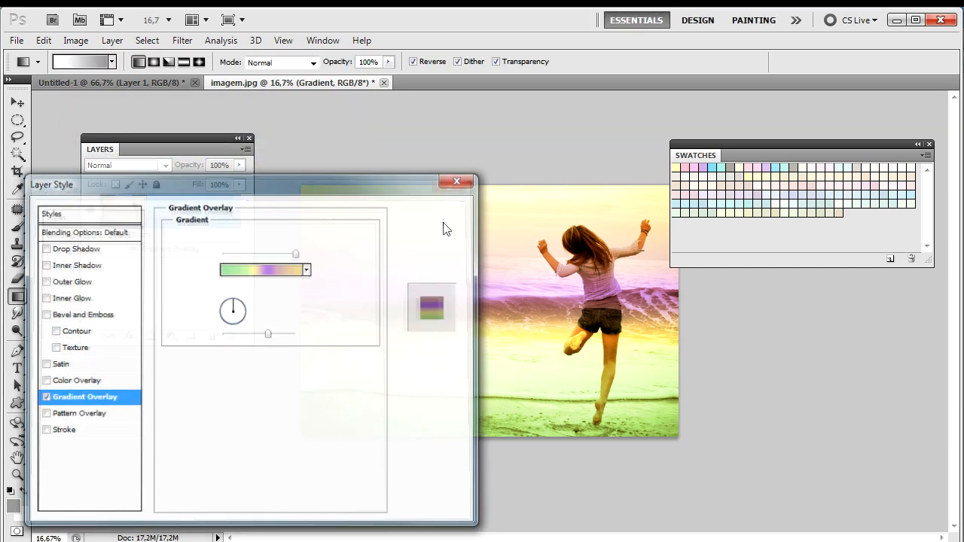